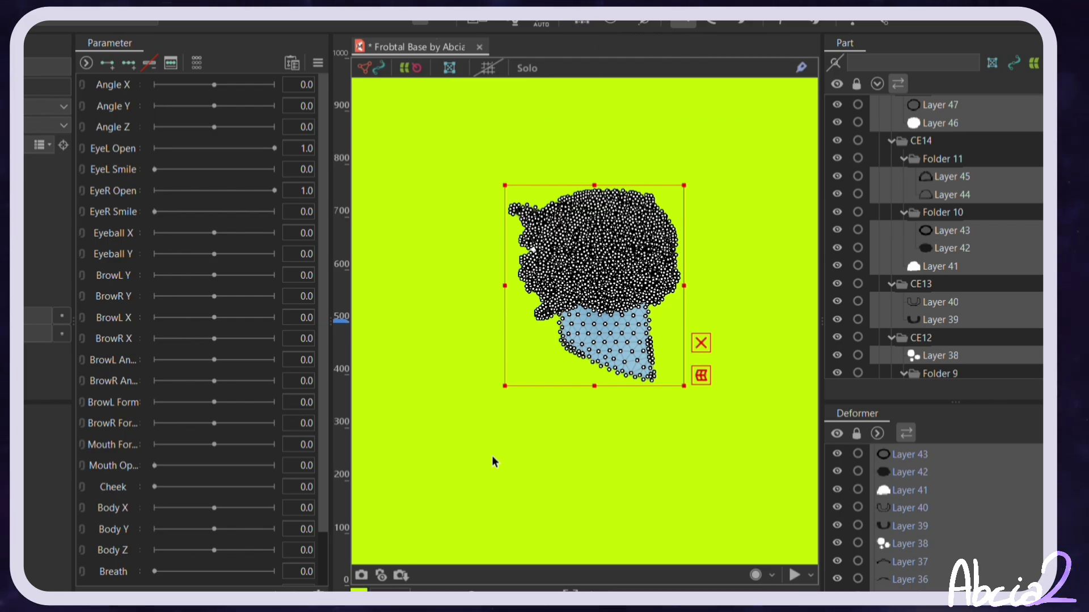
# Step: Create a CartoonEyes warp deformer around all the eye layers and a Cartoon Eye Closed warp deformer around Layers 48 and 49
pyautogui.click(584, 317)
pyautogui.scroll(10, 907, 171)
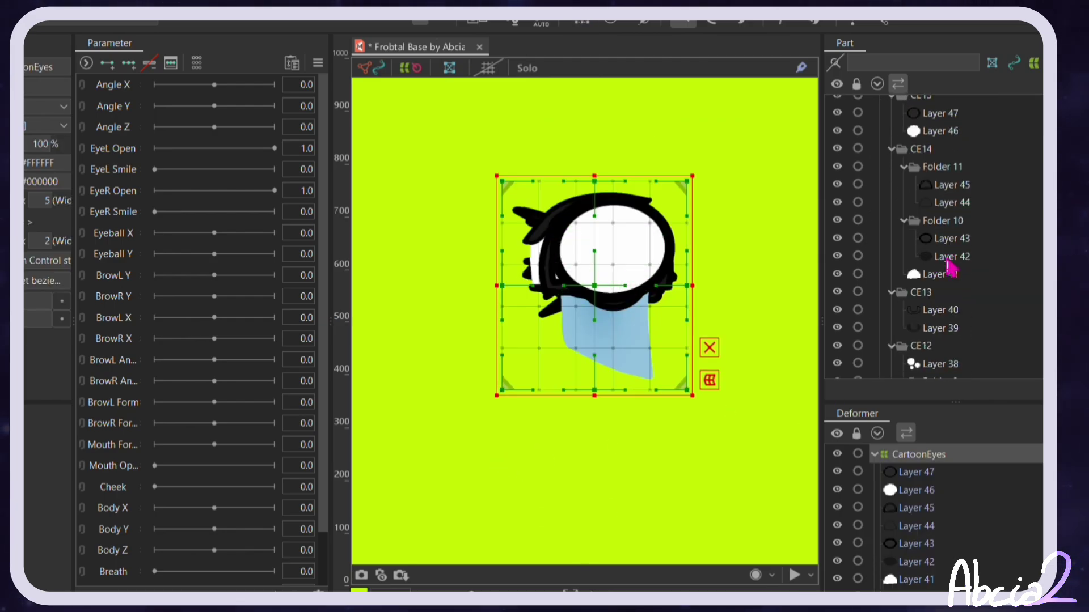
pyautogui.click(874, 454)
pyautogui.click(917, 490)
pyautogui.keyDown('shift'); pyautogui.click(917, 476); pyautogui.keyUp('shift')
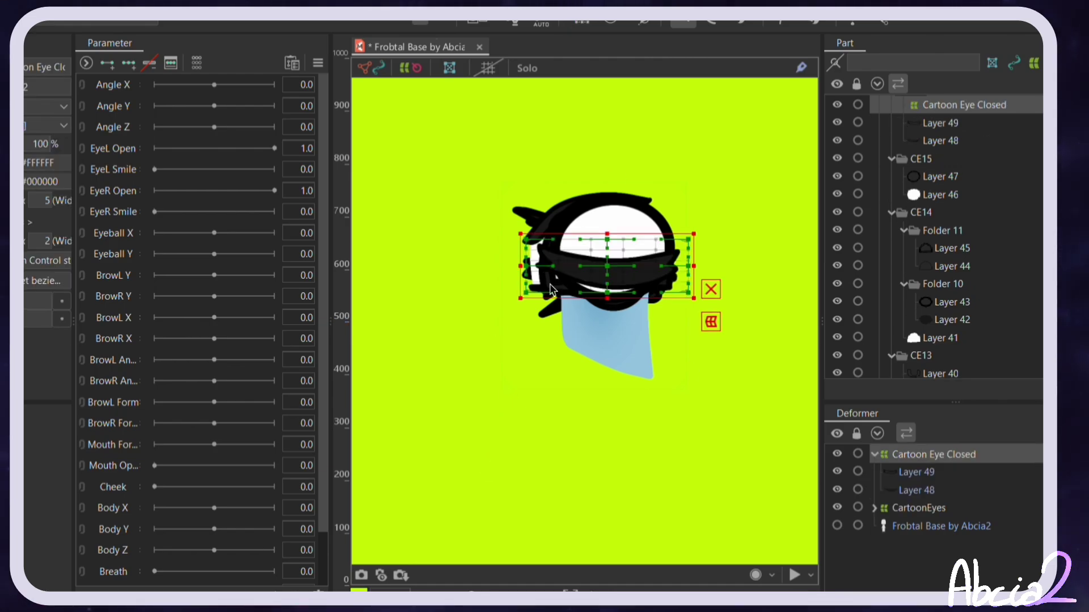
pyautogui.click(605, 407)
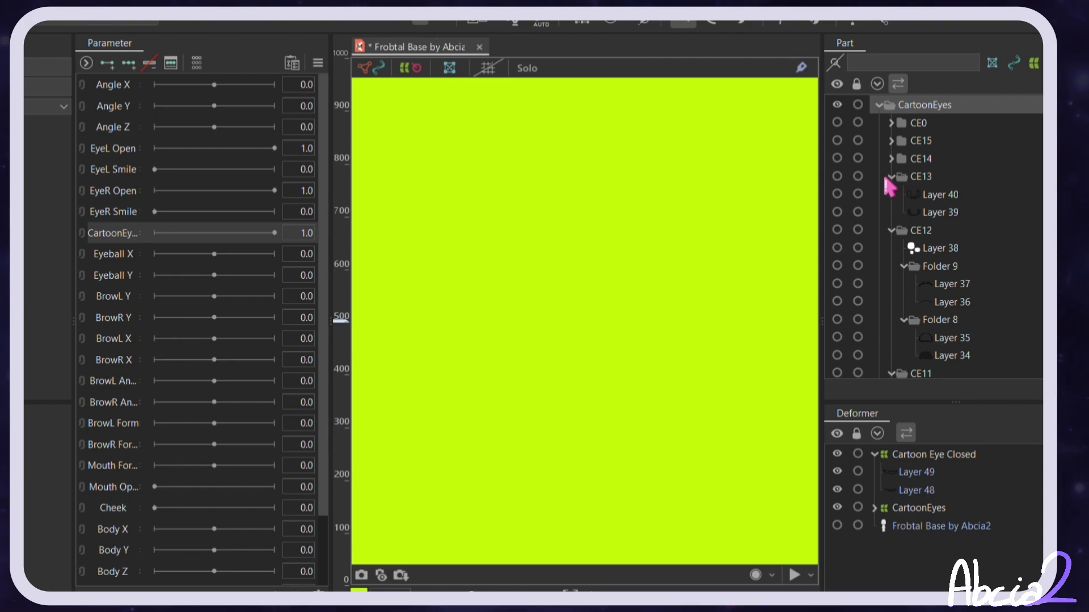
# Step: Expand the CE0 part folder and show only its Cartoon Eye Closed deformer, Layer 49 and Layer 48
pyautogui.click(837, 140)
pyautogui.click(837, 140)
pyautogui.click(837, 122)
pyautogui.click(897, 128)
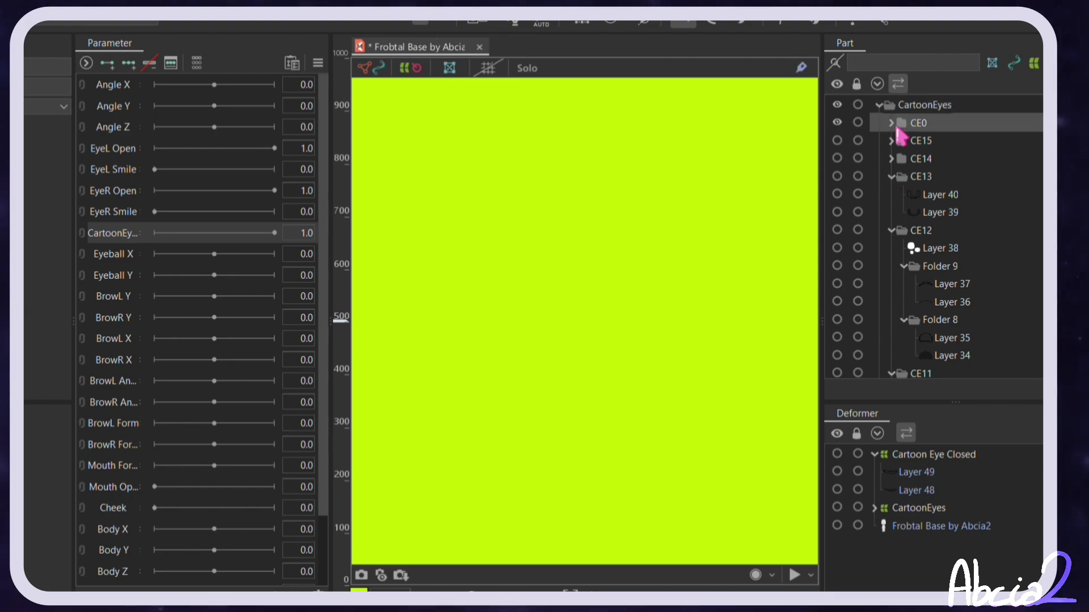
pyautogui.click(891, 123)
pyautogui.click(837, 140)
pyautogui.click(836, 158)
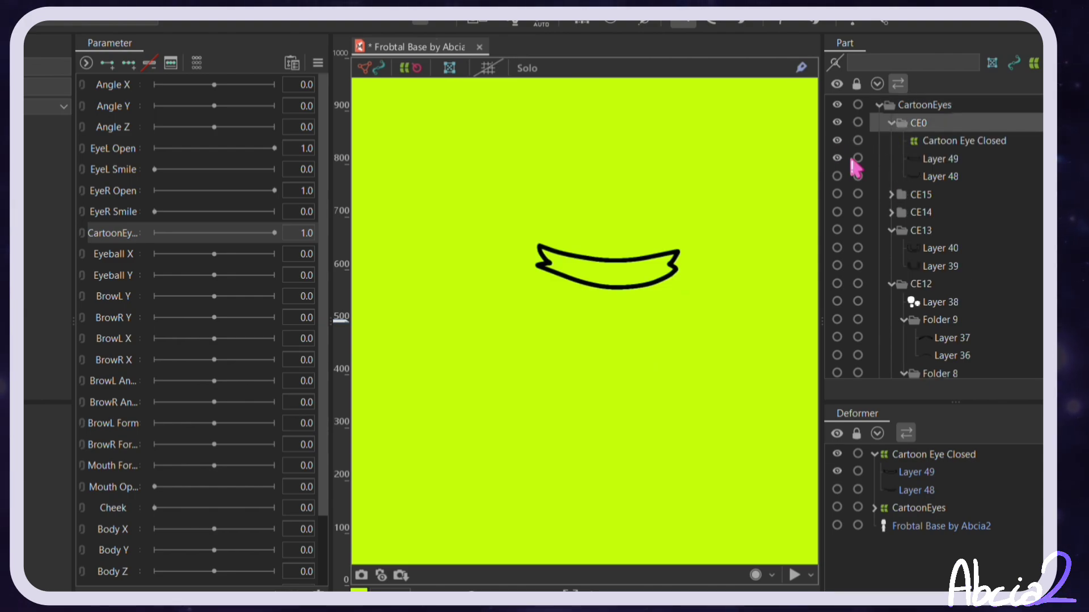
pyautogui.click(837, 175)
# Step: Select the Cartoon Eye Closed deformer and add two keys to it on the cartoon-eye parameter
pyautogui.click(945, 154)
pyautogui.click(950, 142)
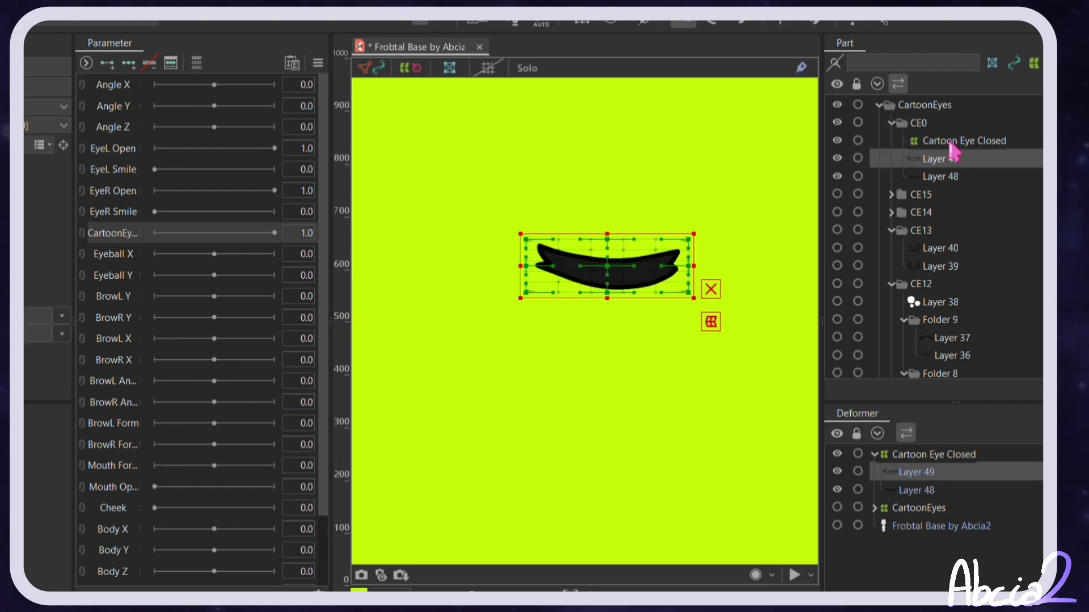
pyautogui.click(105, 64)
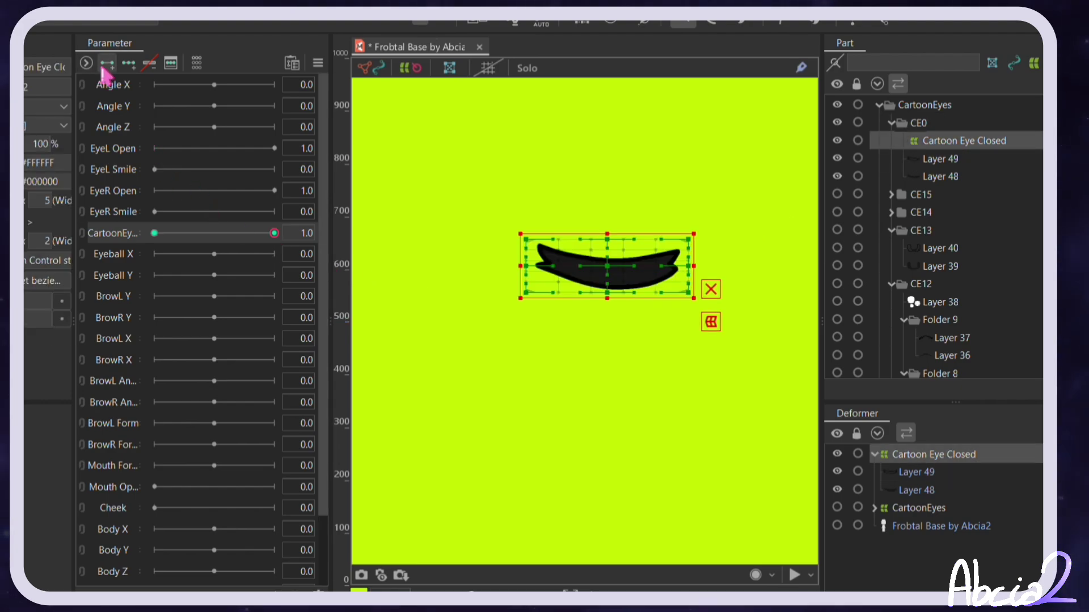
pyautogui.scroll(3, 616, 267)
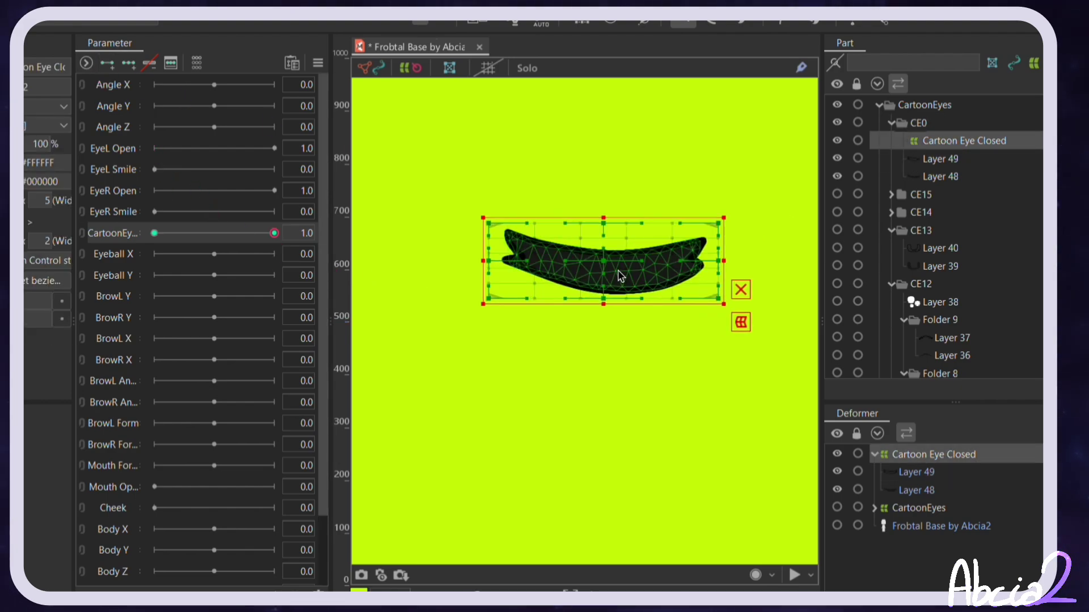
pyautogui.scroll(-2, 558, 262)
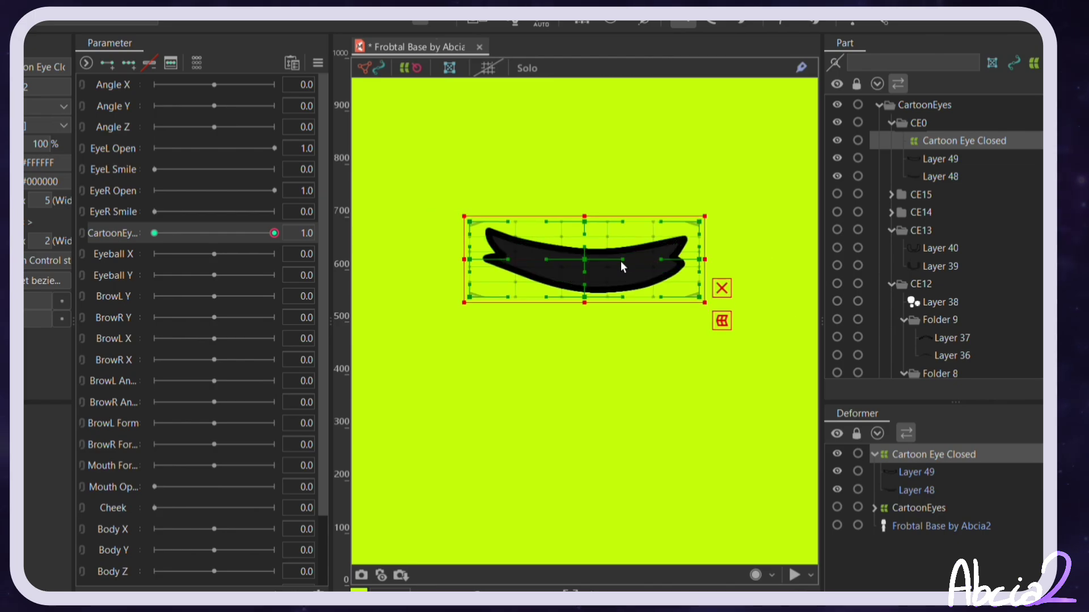
pyautogui.scroll(2, 620, 262)
# Step: Place the Cartoon Eye Closed deformer's upper key at 0.9 instead of the end of the cartoon-eye parameter
pyautogui.moveTo(274, 239); pyautogui.dragTo(321, 248)
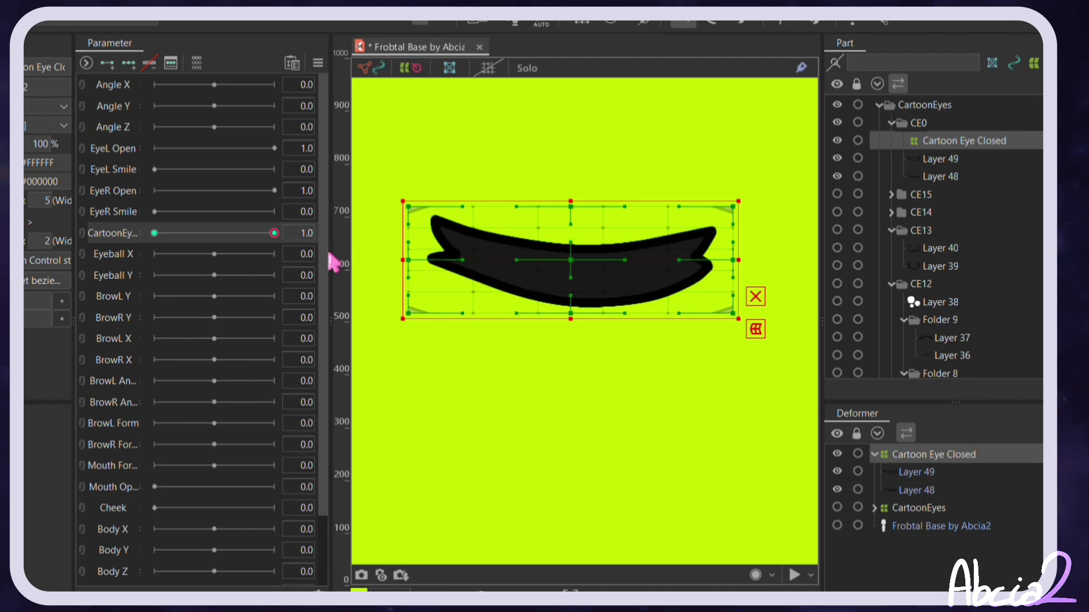
pyautogui.write('1')
pyautogui.press('Return')
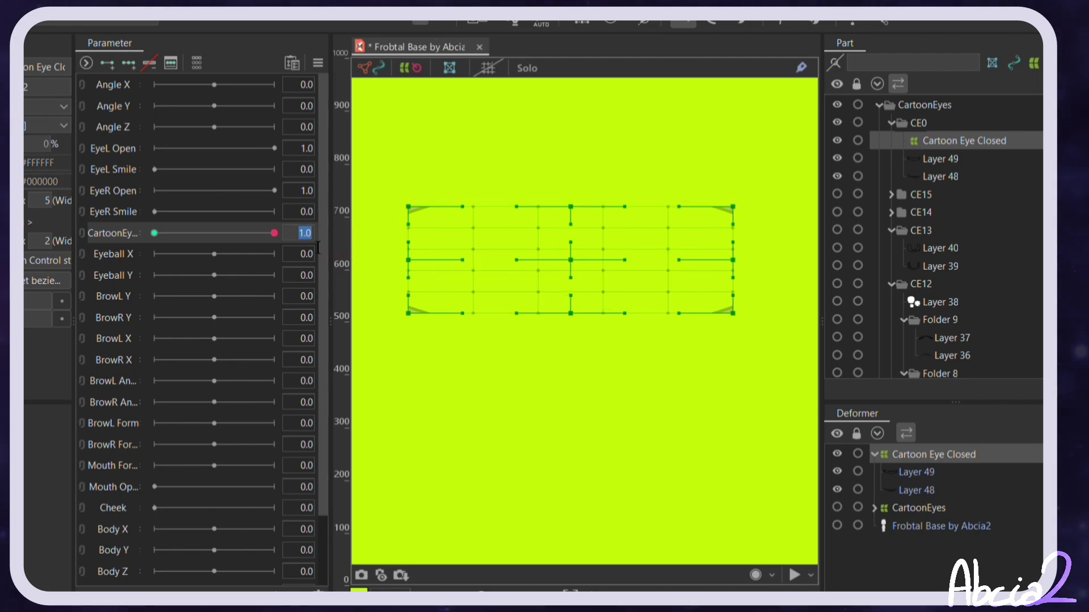
pyautogui.write('0.9')
pyautogui.press('Return')
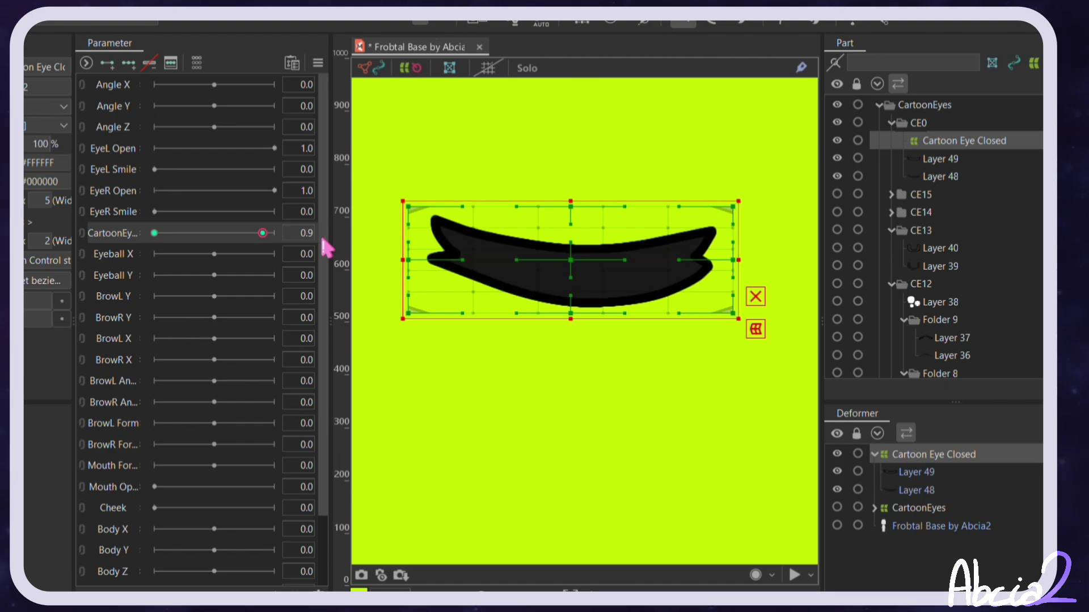
# Step: Squash the Cartoon Eye Closed deformer vertically into a thin line at 0.9 and preview it by scrubbing the parameter down to 0.0
pyautogui.moveTo(571, 318); pyautogui.dragTo(570, 280)
pyautogui.moveTo(576, 208); pyautogui.dragTo(573, 253)
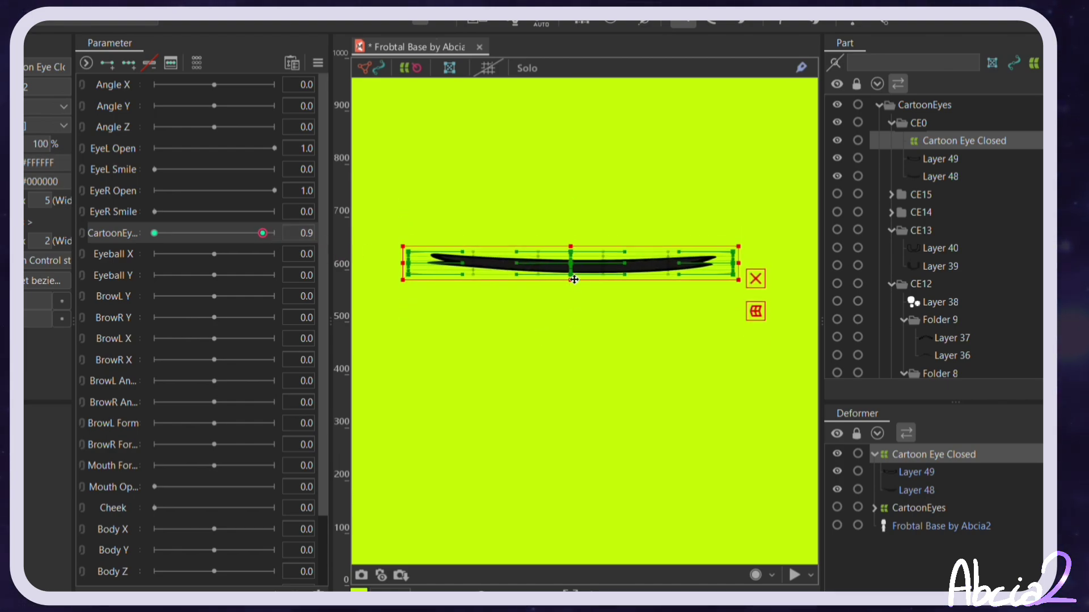
pyautogui.moveTo(577, 290); pyautogui.dragTo(574, 262)
pyautogui.click(574, 317)
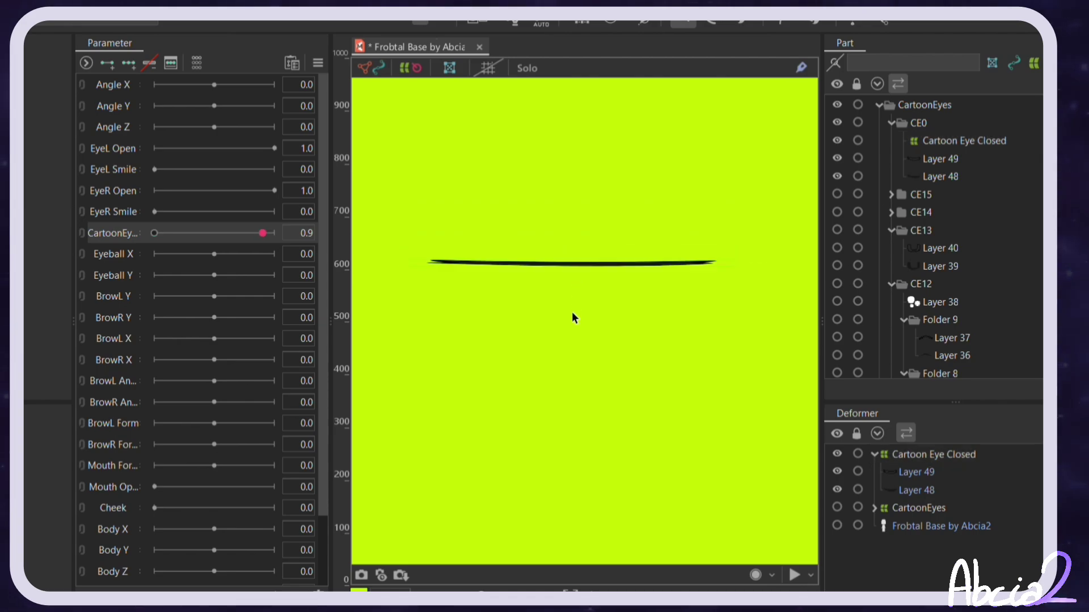
pyautogui.moveTo(254, 234); pyautogui.dragTo(292, 243)
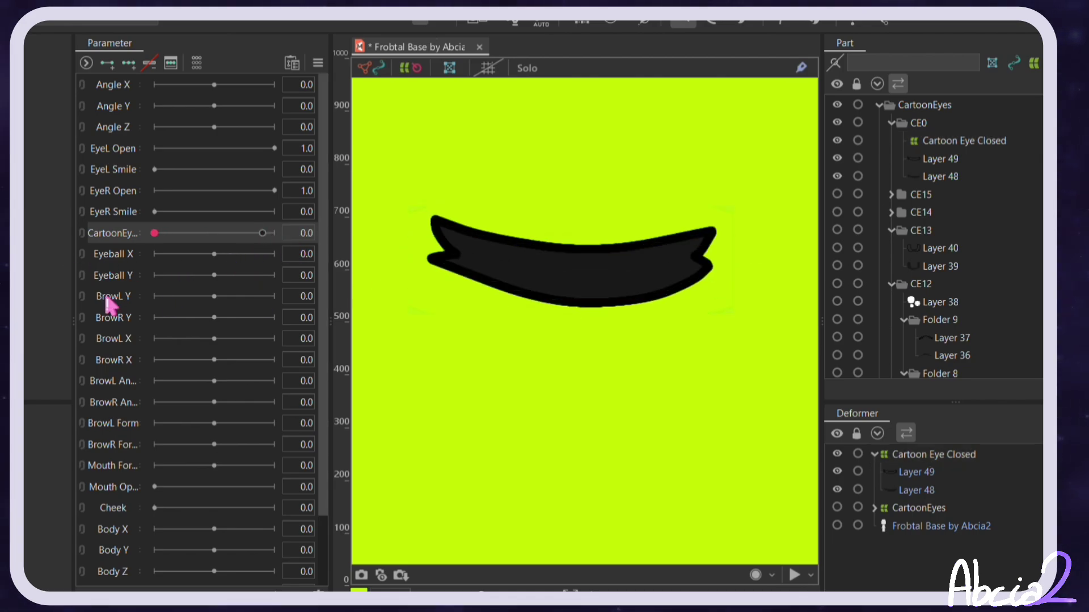
pyautogui.moveTo(456, 288); pyautogui.dragTo(162, 304)
# Step: Show all the layers in the CartoonEyes part folder again and collapse the CE0 folder
pyautogui.click(907, 105)
pyautogui.hotkey('ctrl', 'alt', '3')
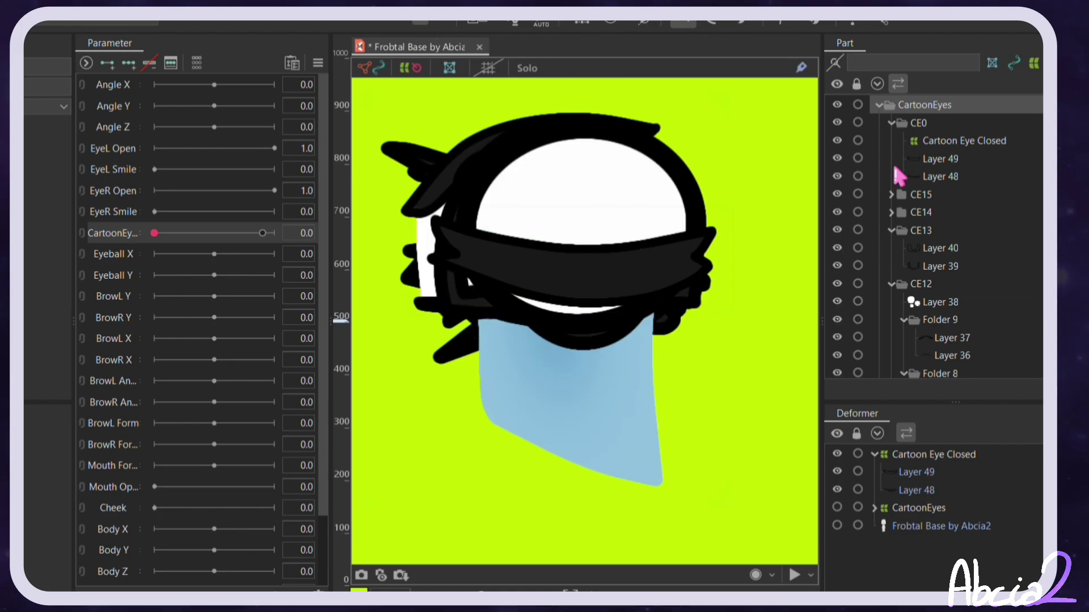
pyautogui.click(891, 123)
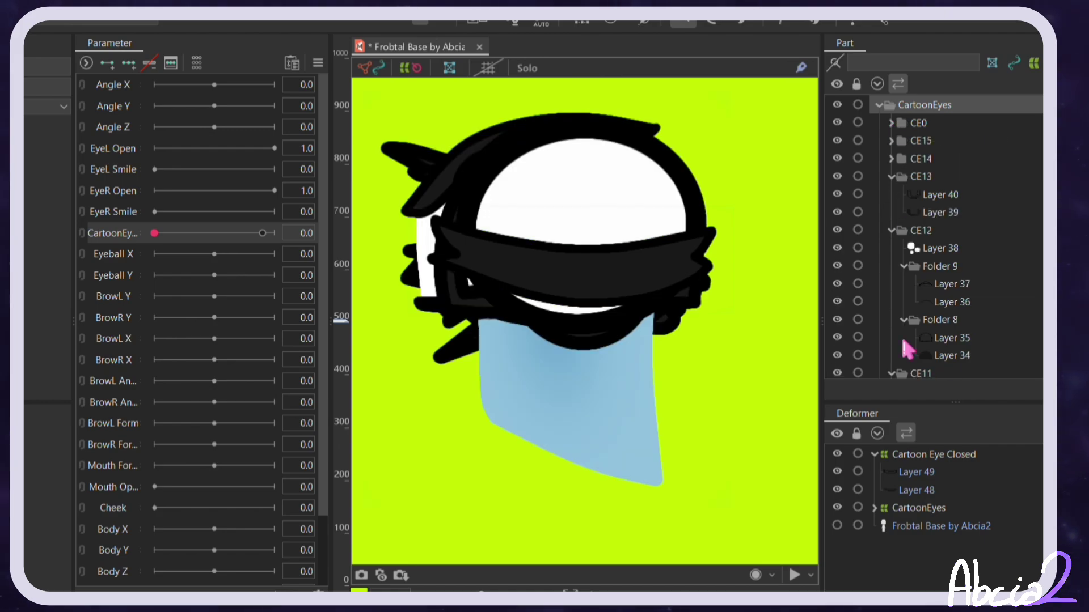
# Step: Select the CartoonEyes deformer and key it on the cartoon-eye parameter at 0.2 and 1.0
pyautogui.click(915, 457)
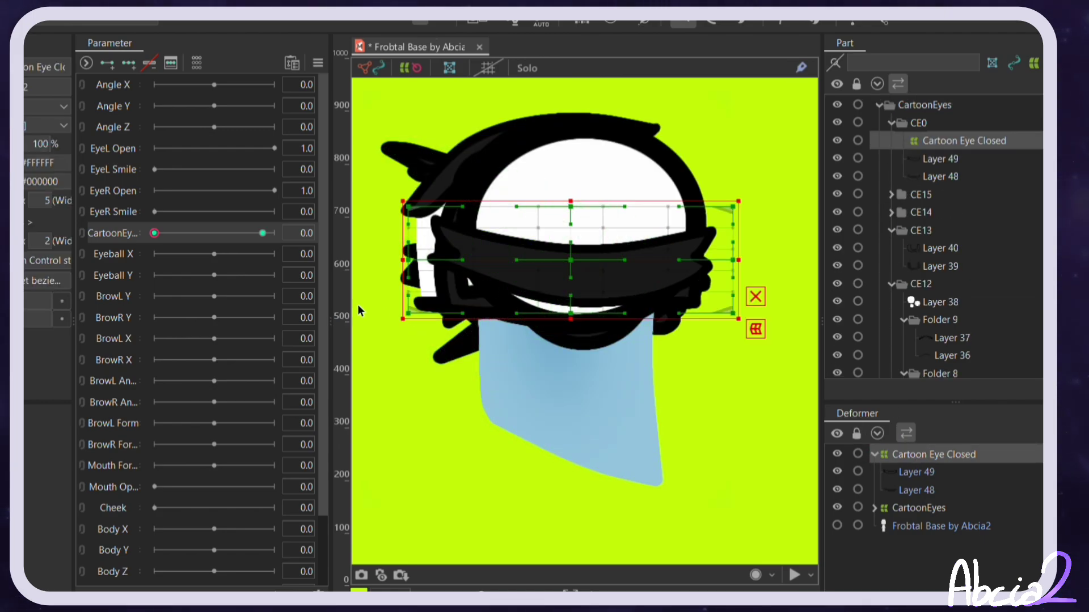
pyautogui.click(907, 509)
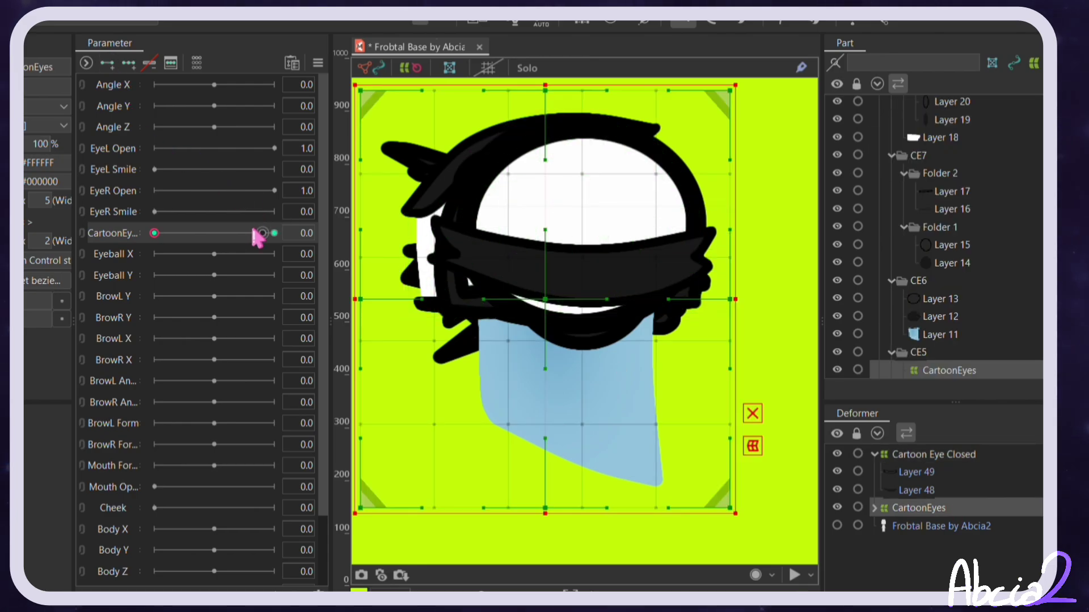
pyautogui.moveTo(257, 233); pyautogui.dragTo(65, 271)
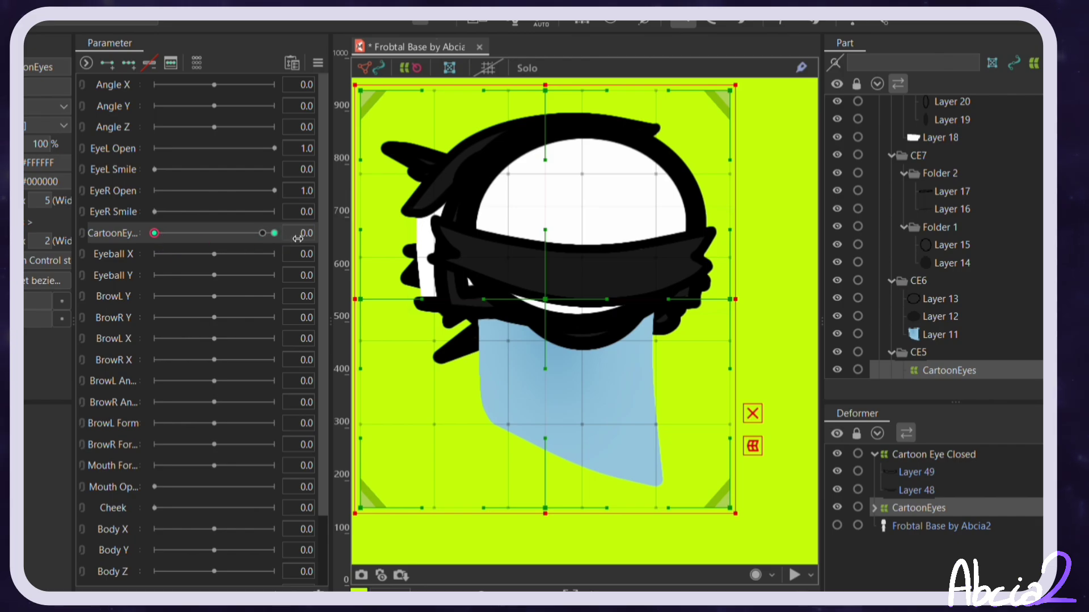
pyautogui.moveTo(158, 235); pyautogui.dragTo(181, 242)
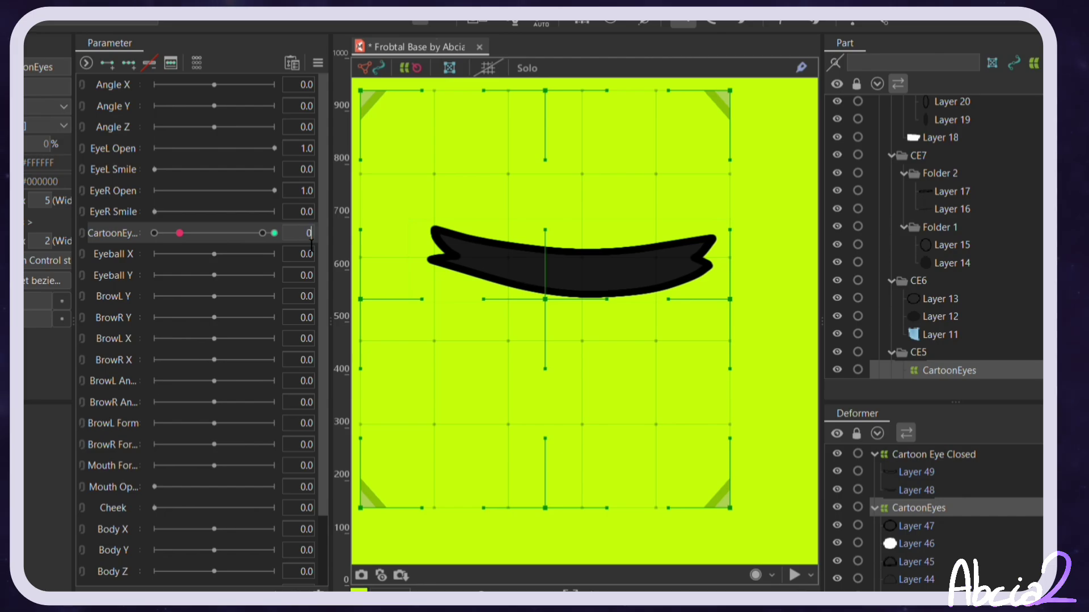
pyautogui.press('Return')
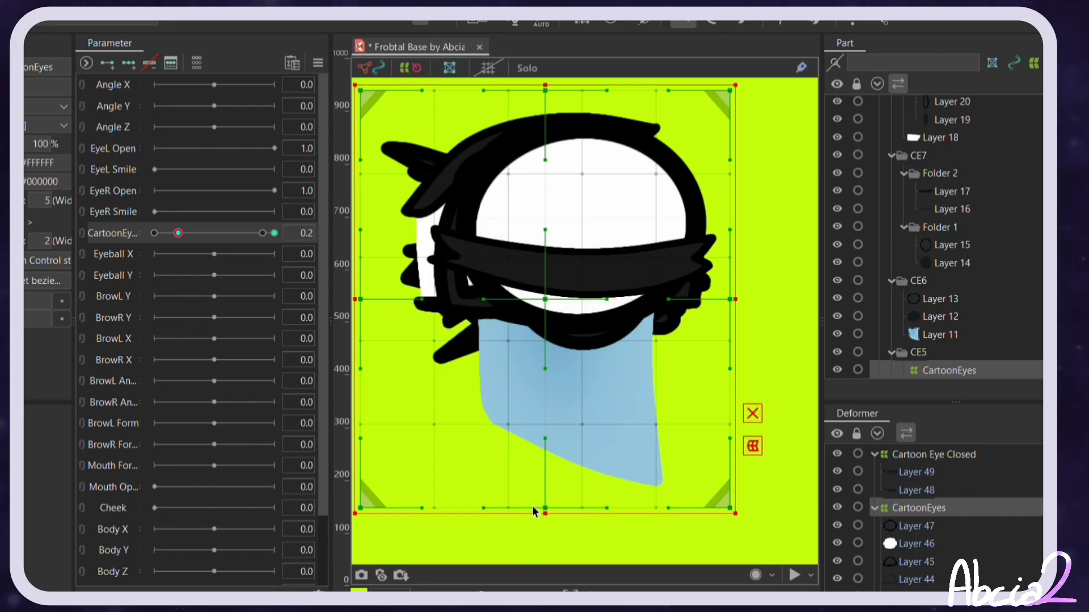
# Step: Squash the CartoonEyes deformer vertically at 0.2 into a thin strip behind the closed eyelid
pyautogui.moveTo(549, 520); pyautogui.dragTo(553, 304)
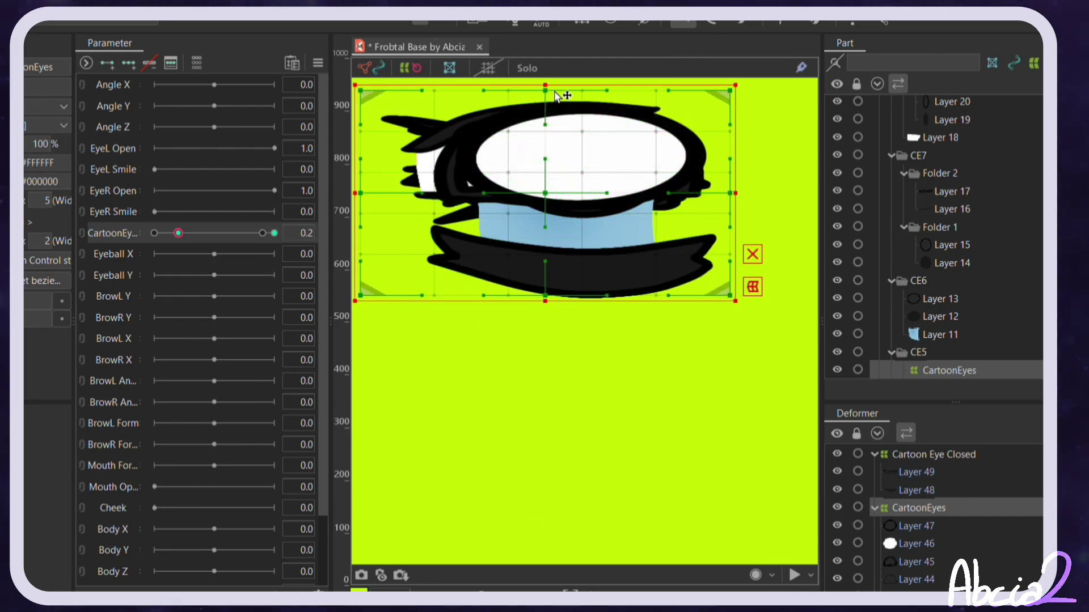
pyautogui.moveTo(550, 90); pyautogui.dragTo(551, 267)
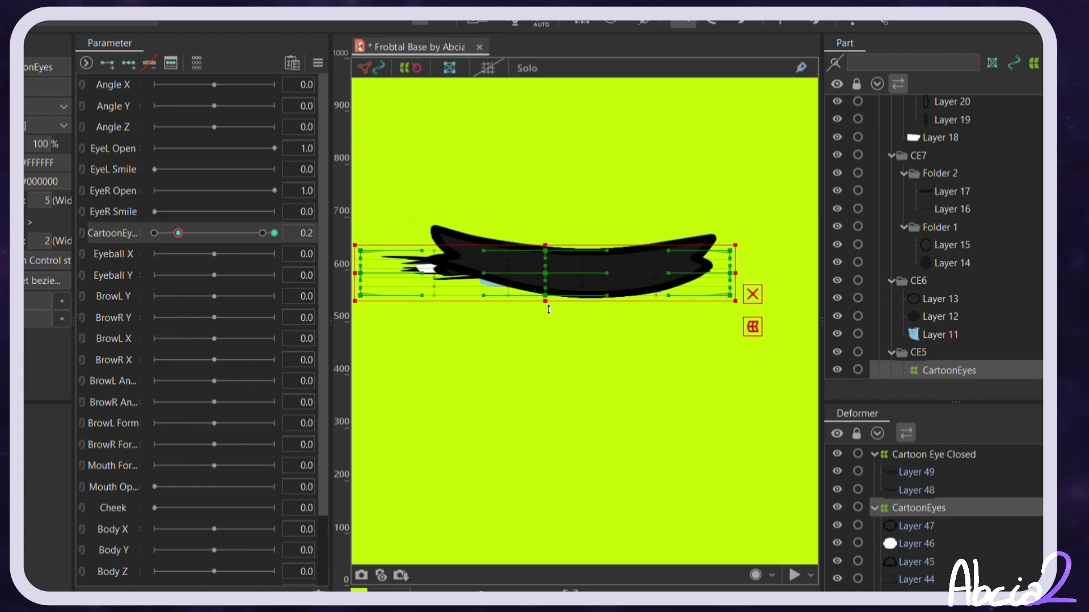
pyautogui.moveTo(549, 305); pyautogui.dragTo(550, 291)
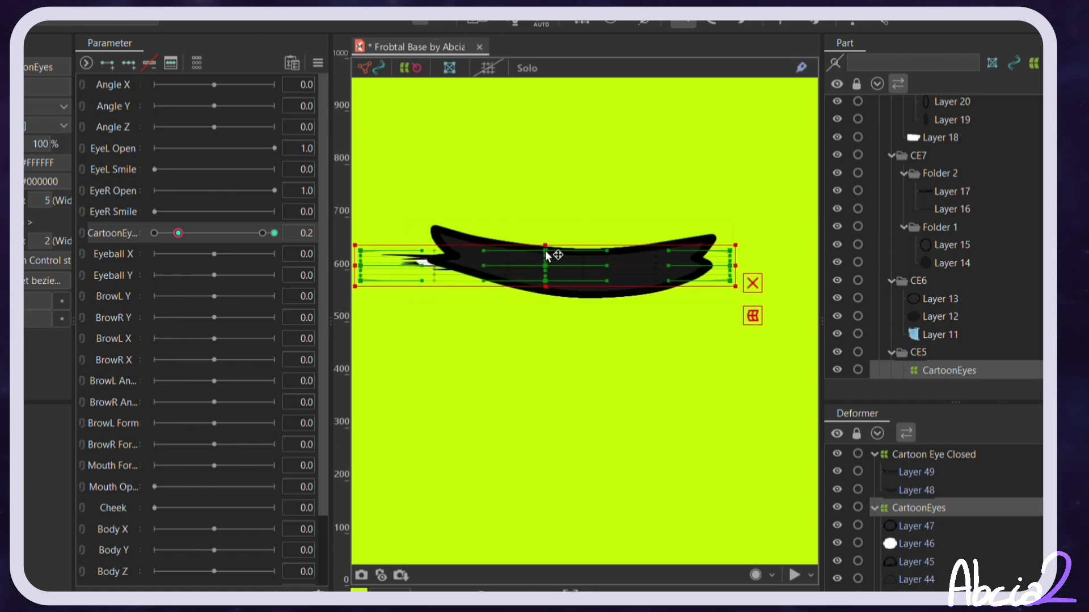
pyautogui.moveTo(545, 246); pyautogui.dragTo(548, 254)
pyautogui.moveTo(548, 291); pyautogui.dragTo(549, 290)
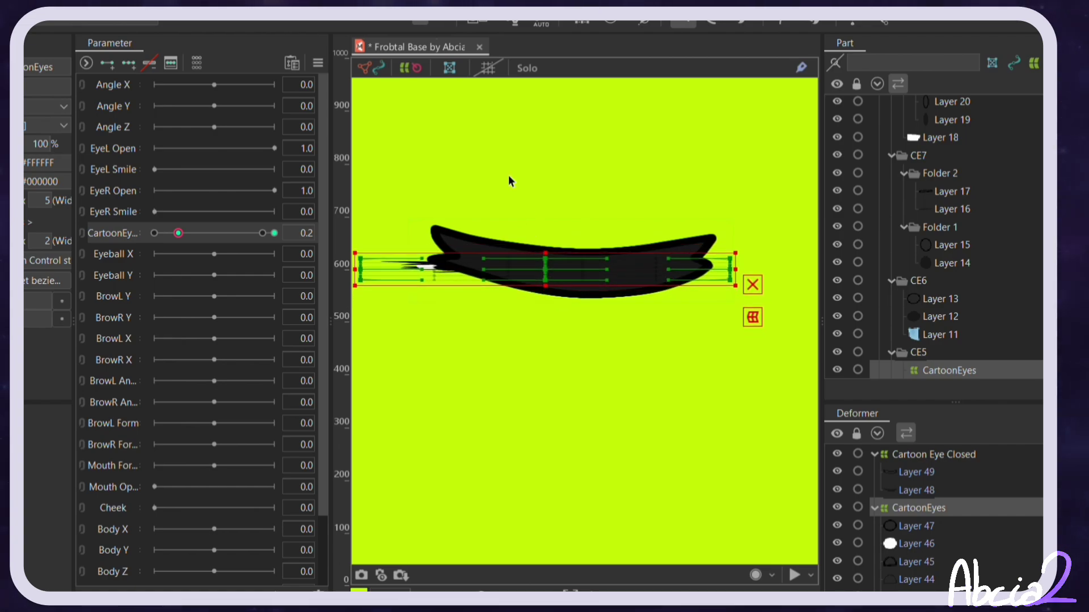
# Step: Switch to deformer edit level 1, bend the CartoonEyes strip along the closed eyelid's curve, and scrub the cartoon-eye parameter to preview it
pyautogui.click(440, 20)
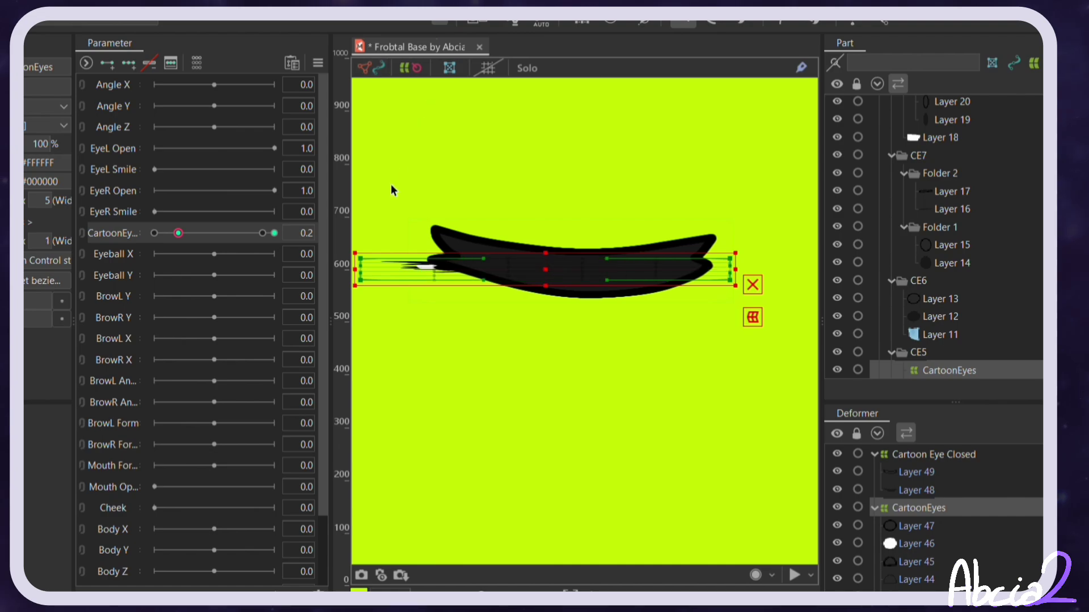
pyautogui.moveTo(364, 263); pyautogui.dragTo(366, 238)
pyautogui.moveTo(365, 285); pyautogui.dragTo(365, 270)
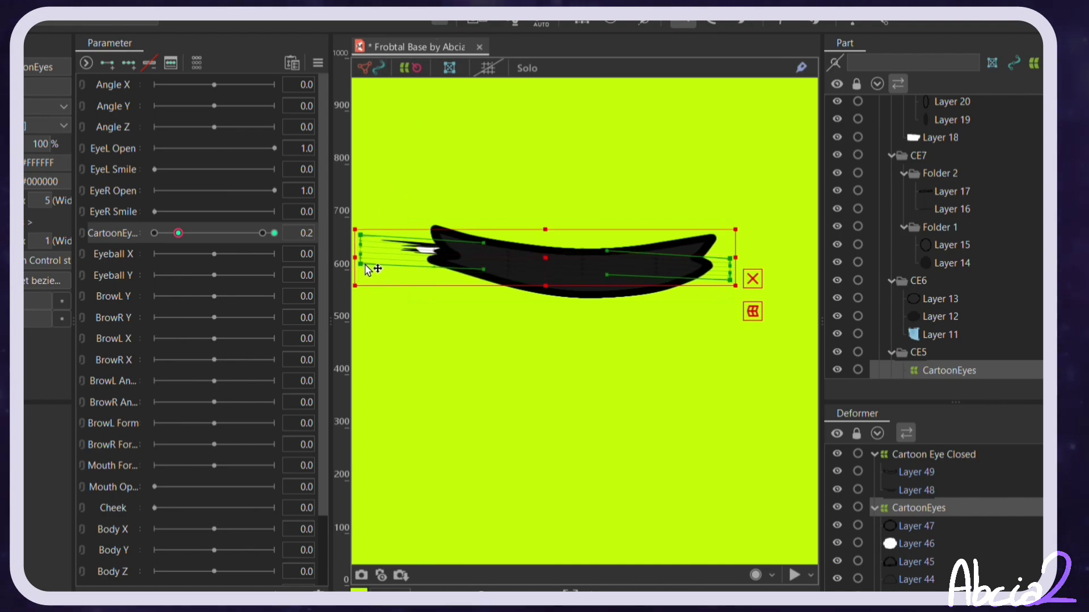
pyautogui.moveTo(732, 268)
pyautogui.mouseDown()
pyautogui.moveTo(731, 248)
pyautogui.moveTo(731, 275)
pyautogui.mouseUp()
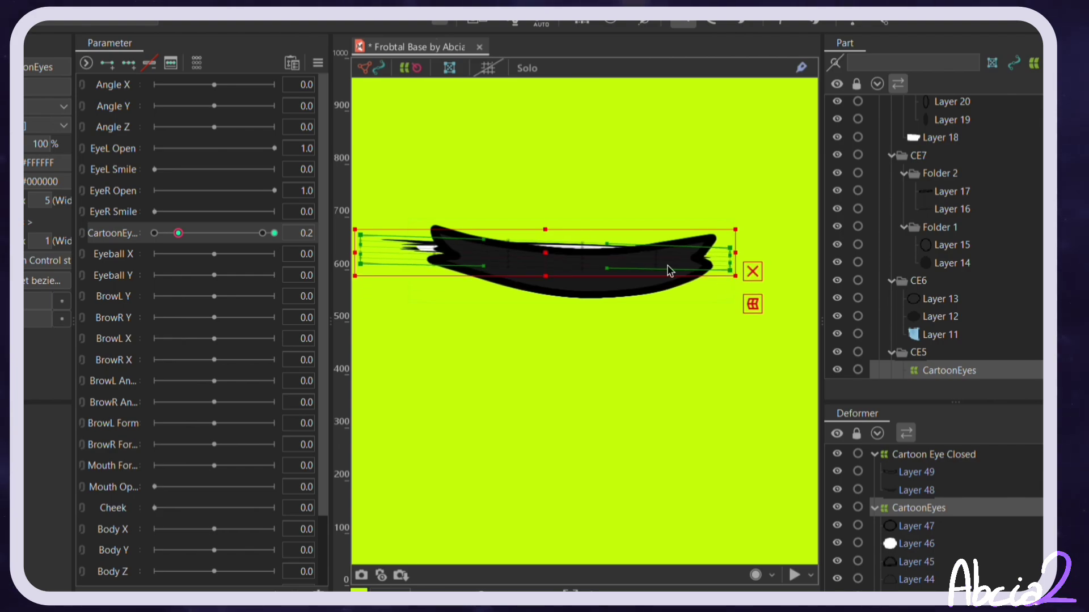
pyautogui.moveTo(611, 273); pyautogui.dragTo(608, 260)
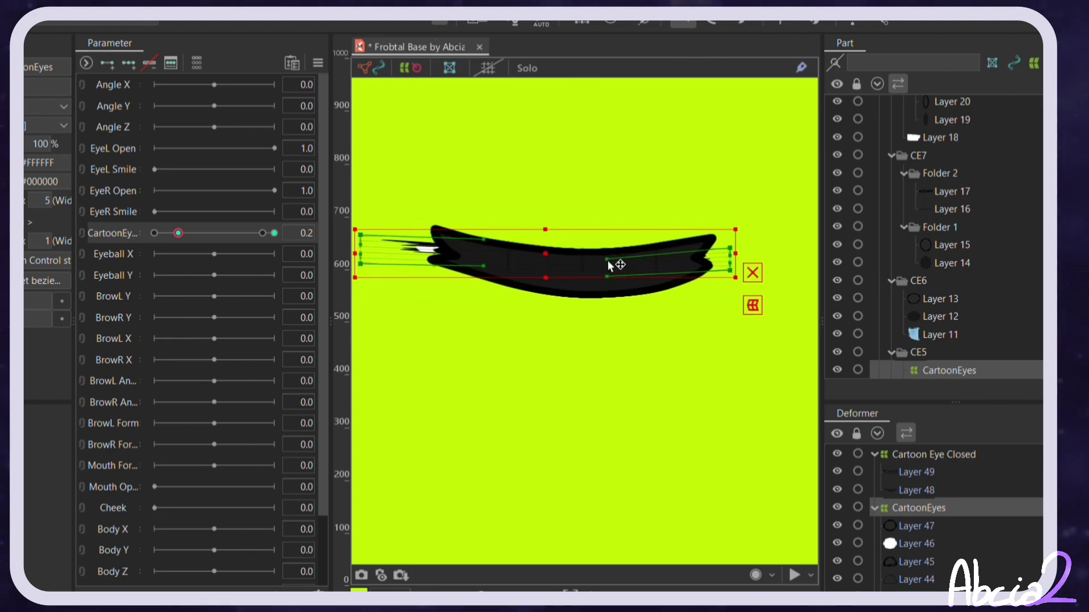
pyautogui.moveTo(488, 270); pyautogui.dragTo(486, 256)
pyautogui.moveTo(366, 239); pyautogui.dragTo(385, 271)
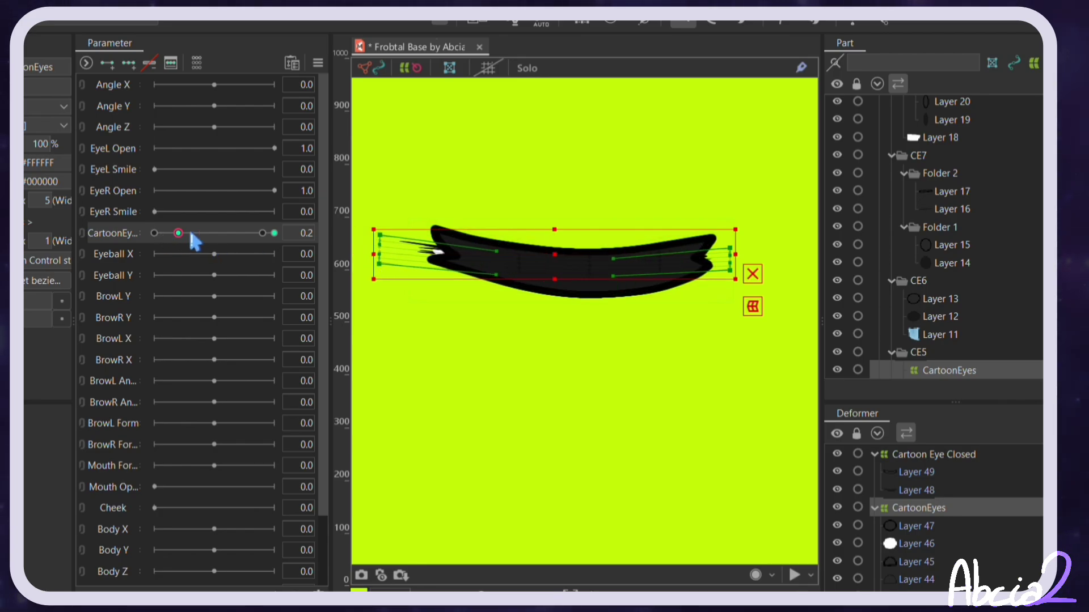
pyautogui.moveTo(191, 234); pyautogui.dragTo(286, 352)
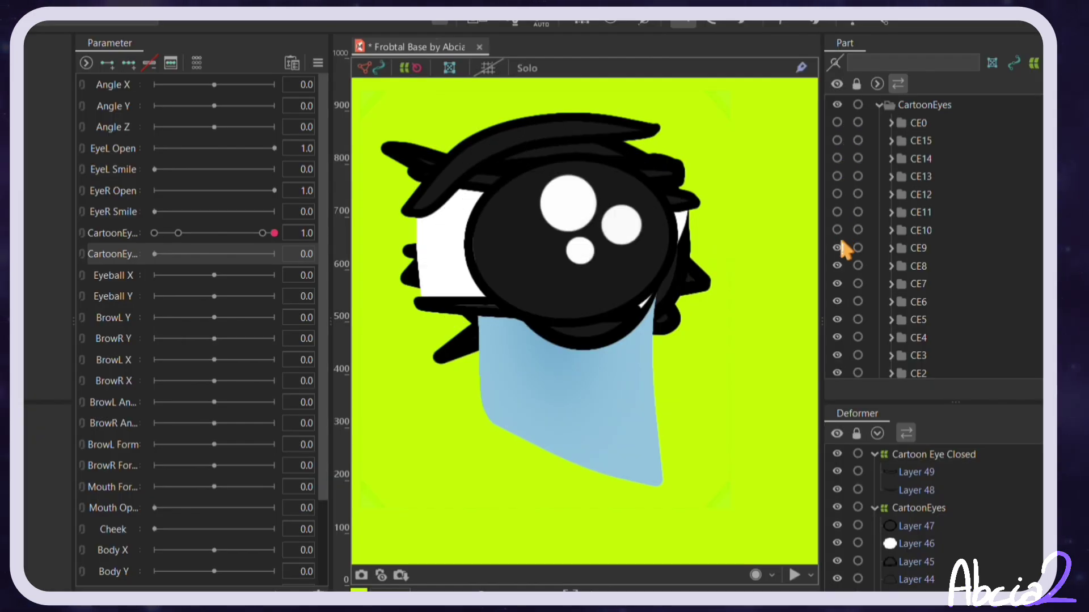
# Step: Hide every other CE folder, leaving only CE1 visible, and create a CE1 warp deformer around Layers 1 and 2
pyautogui.moveTo(842, 240); pyautogui.dragTo(839, 335)
pyautogui.scroll(-2, 870, 220)
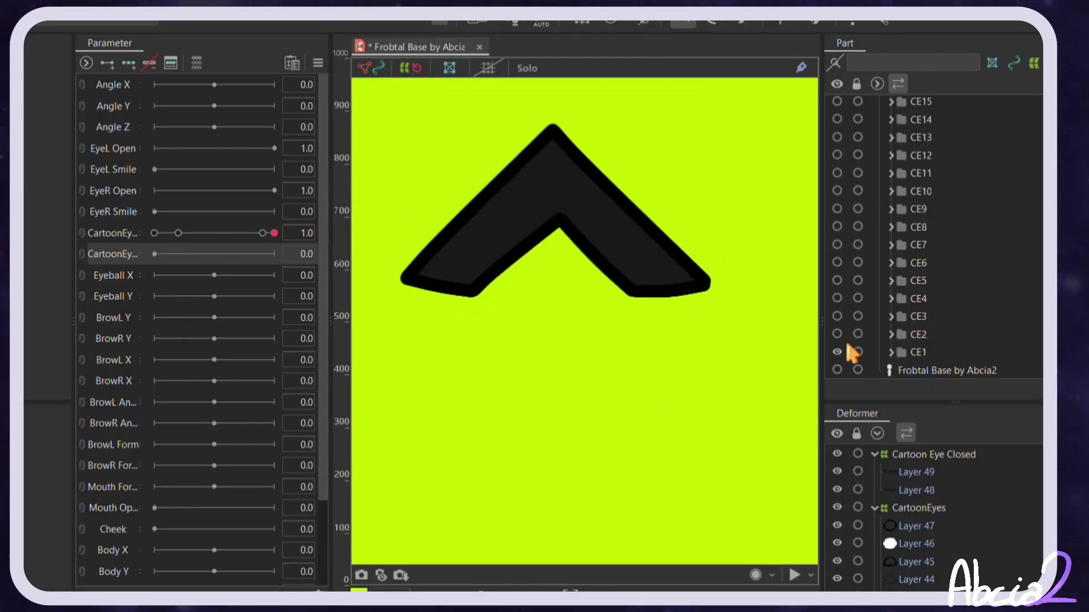
pyautogui.click(891, 352)
pyautogui.click(937, 336)
pyautogui.keyDown('ctrl'); pyautogui.click(939, 348); pyautogui.keyUp('ctrl')
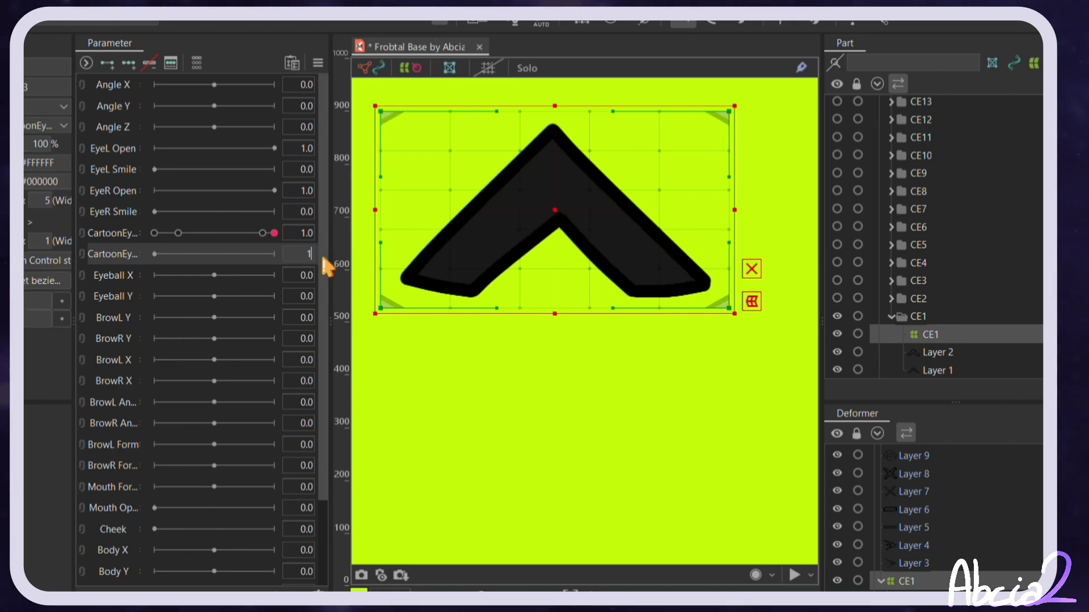
# Step: Key the CE1 deformer at 1.0 on the second cartoon-eye parameter and make the CE2 folder visible
pyautogui.press('Return')
pyautogui.click(837, 298)
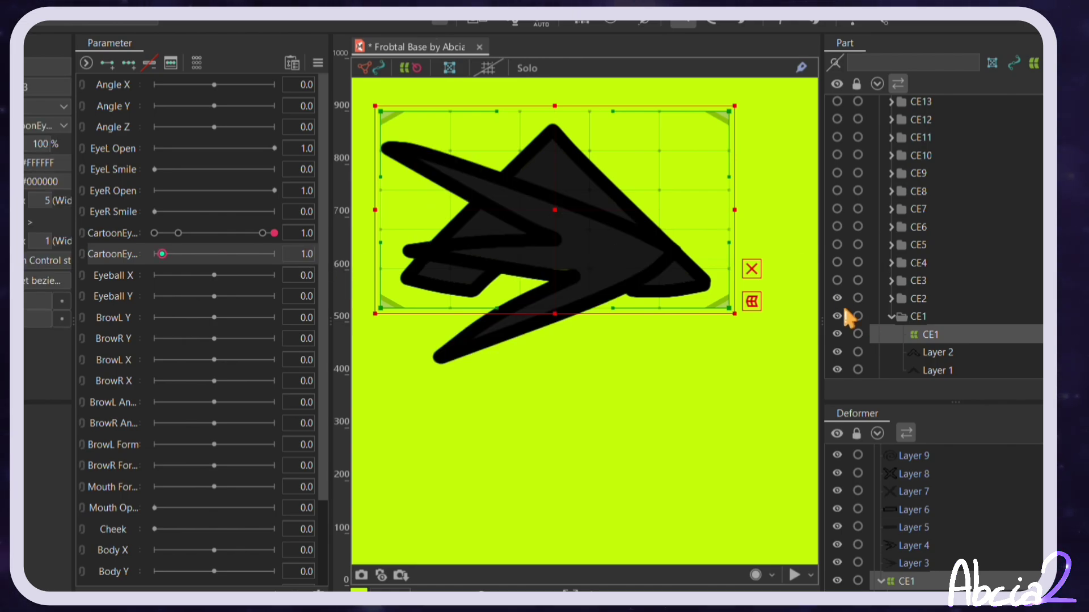
# Step: Hide the CE1 folder, collapse it, and expand the CE2 folder to reach its layers
pyautogui.click(837, 316)
pyautogui.click(891, 315)
pyautogui.click(892, 300)
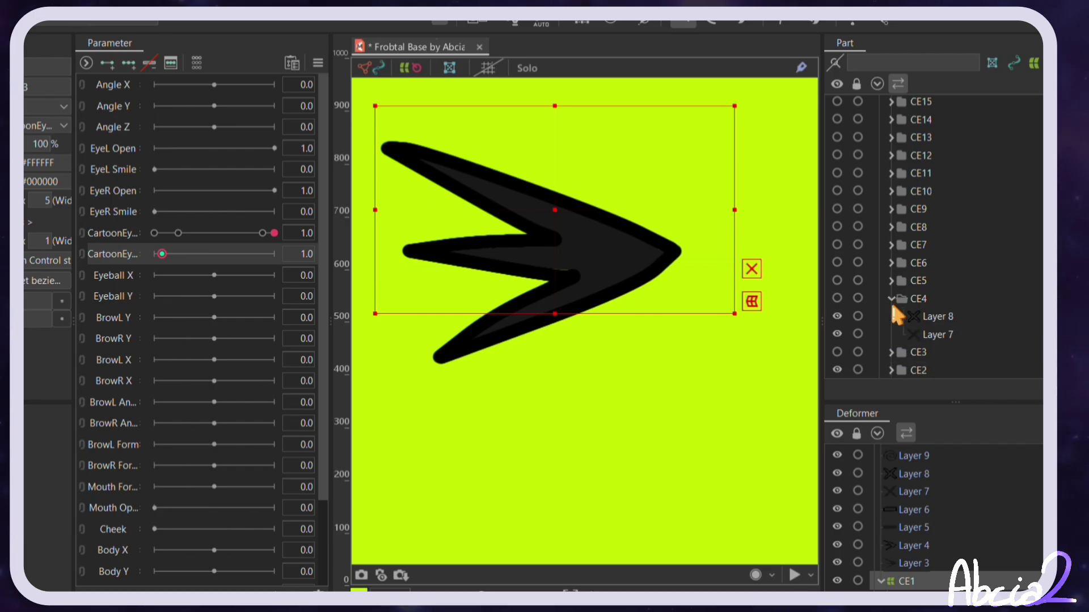
pyautogui.click(892, 300)
pyautogui.click(893, 332)
pyautogui.click(892, 334)
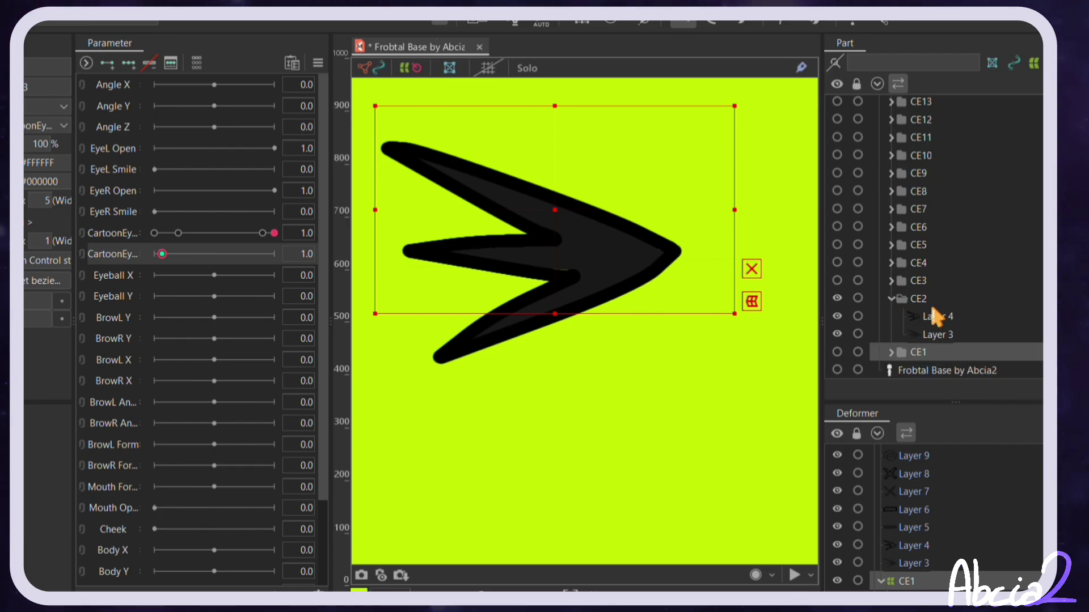
# Step: Create a CE2 warp deformer around Layers 3 and 4, and open the second cartoon-eye parameter's value for editing
pyautogui.click(928, 338)
pyautogui.click(933, 319)
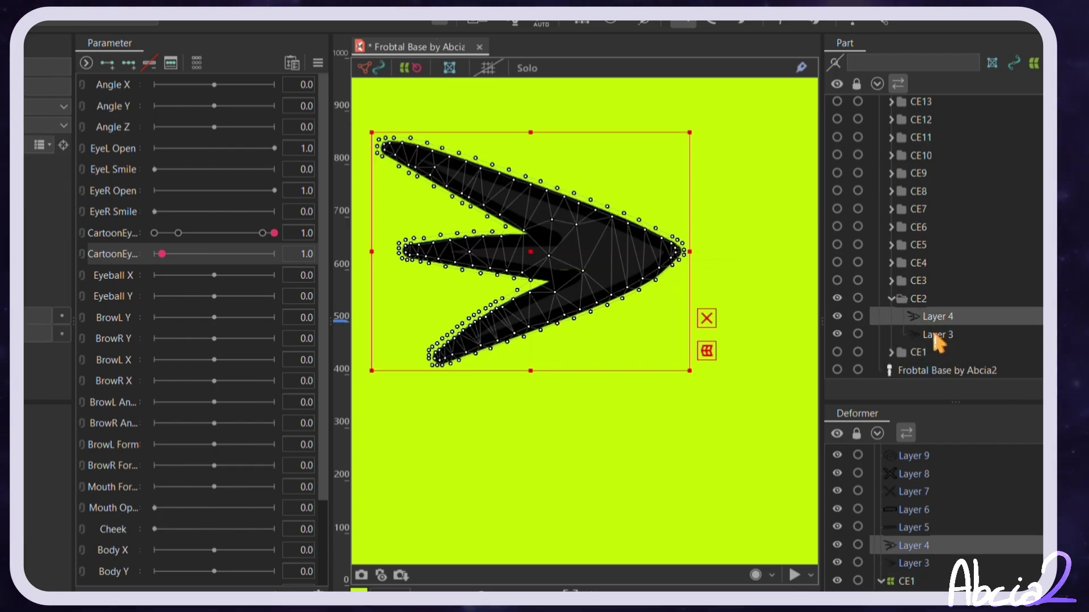
pyautogui.keyDown('ctrl'); pyautogui.click(936, 335); pyautogui.keyUp('ctrl')
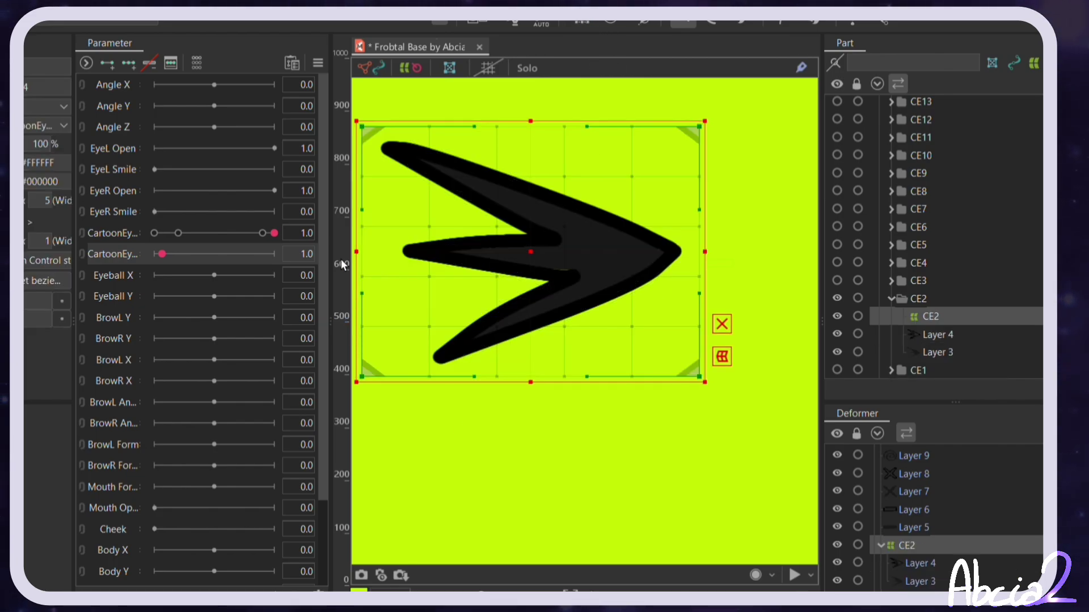
pyautogui.click(306, 254)
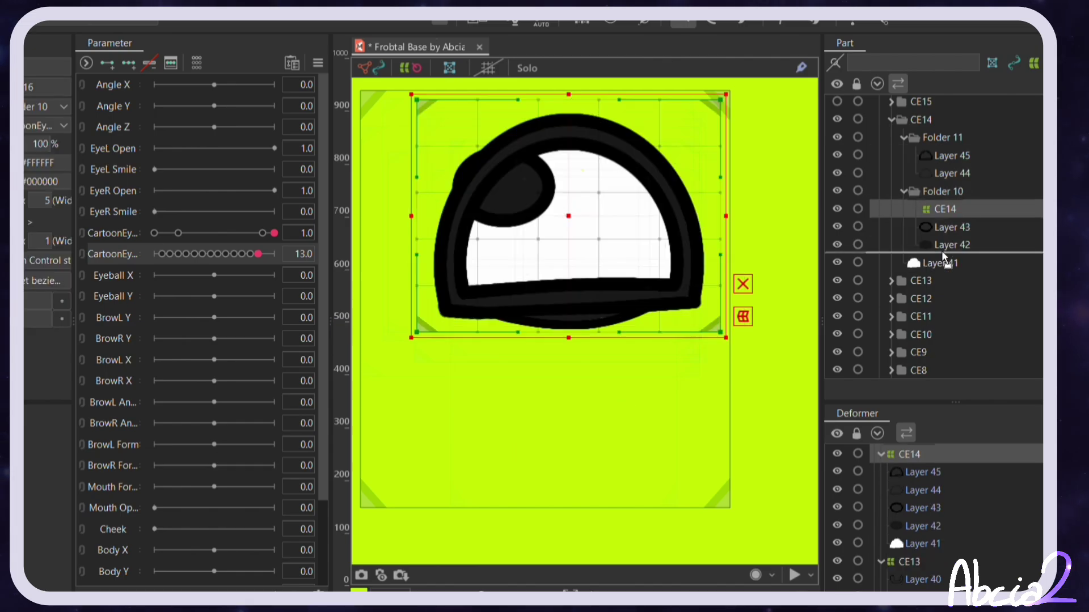
# Step: Scrub the second cartoon-eye parameter to preview the keyed expressions, and deselect the CE15 deformer
pyautogui.moveTo(274, 254); pyautogui.dragTo(242, 255)
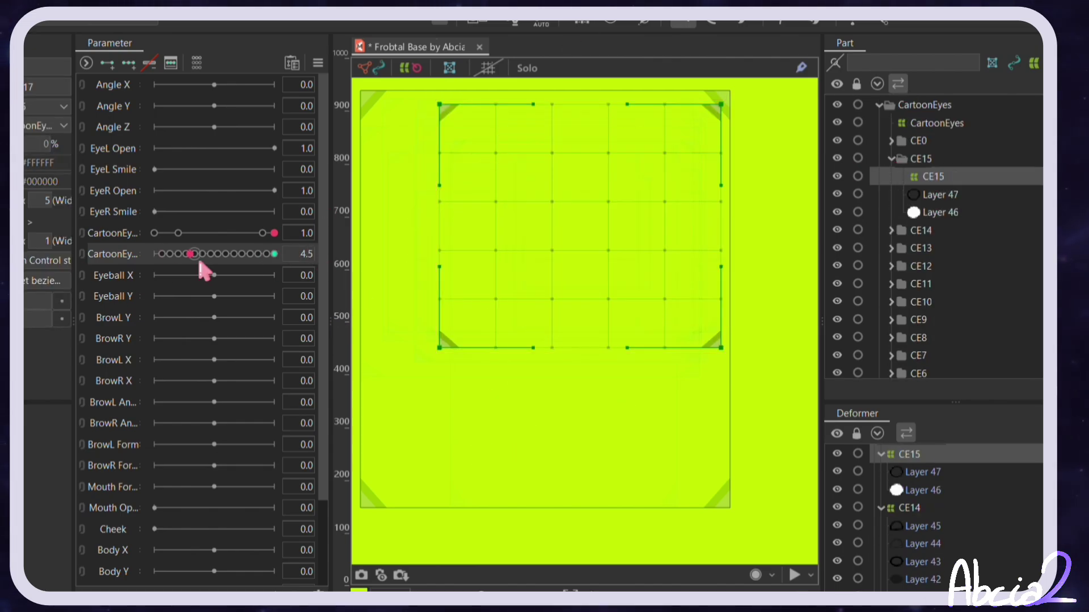
pyautogui.click(269, 233)
pyautogui.click(476, 365)
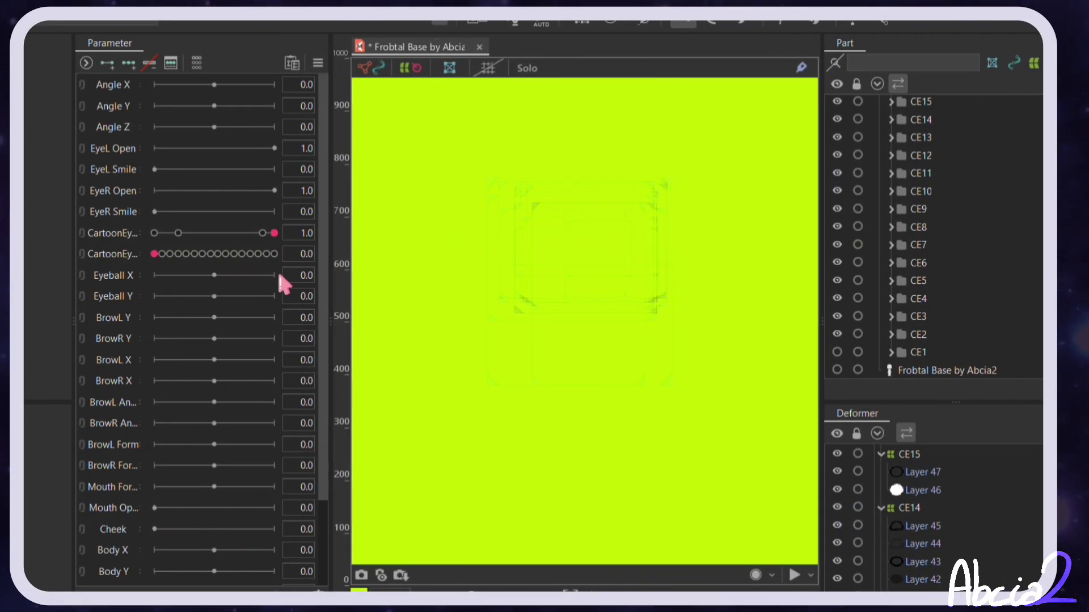
# Step: Set the second cartoon-eye parameter to 1 and make the CE1 folder visible
pyautogui.click(300, 255)
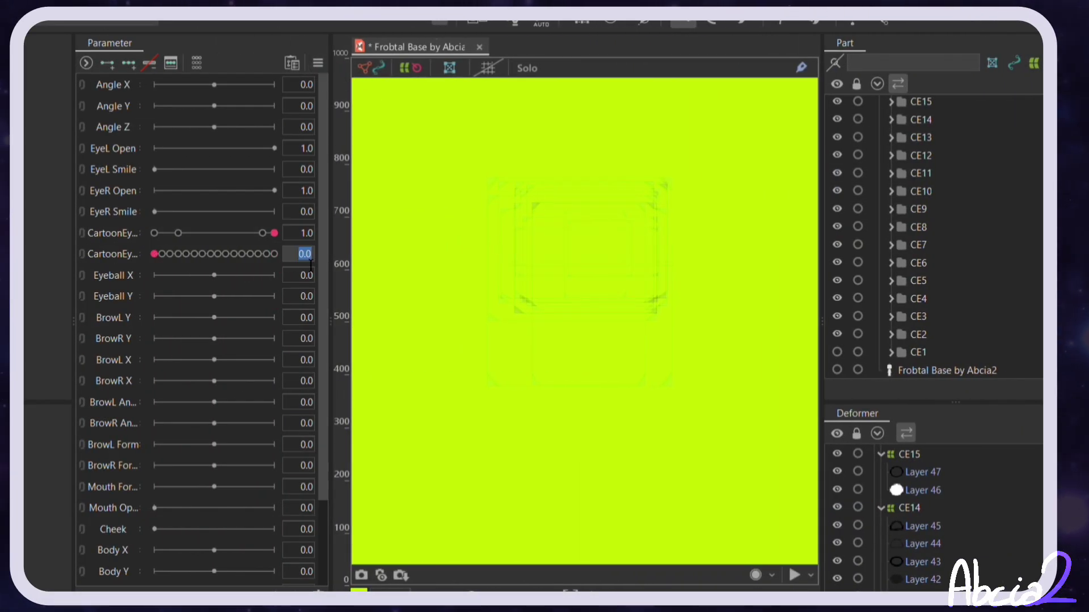
pyautogui.write('1')
pyautogui.press('Return')
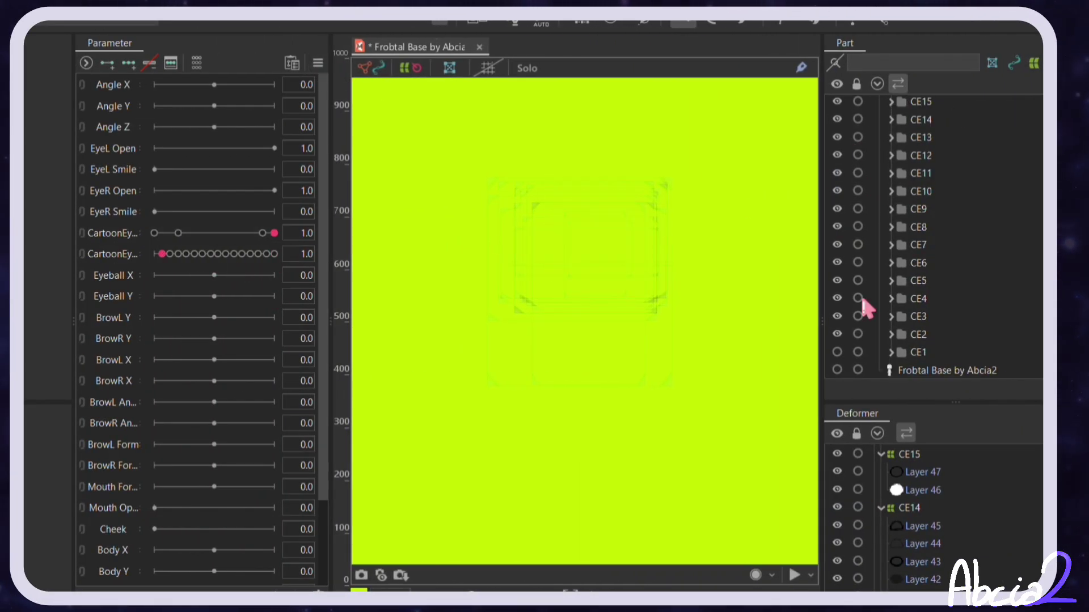
pyautogui.click(837, 352)
# Step: Preview the cartoon eyes at values 5 and 6 of the second cartoon-eye parameter
pyautogui.click(304, 255)
pyautogui.write('5')
pyautogui.press('Return')
pyautogui.write('6')
pyautogui.press('Return')
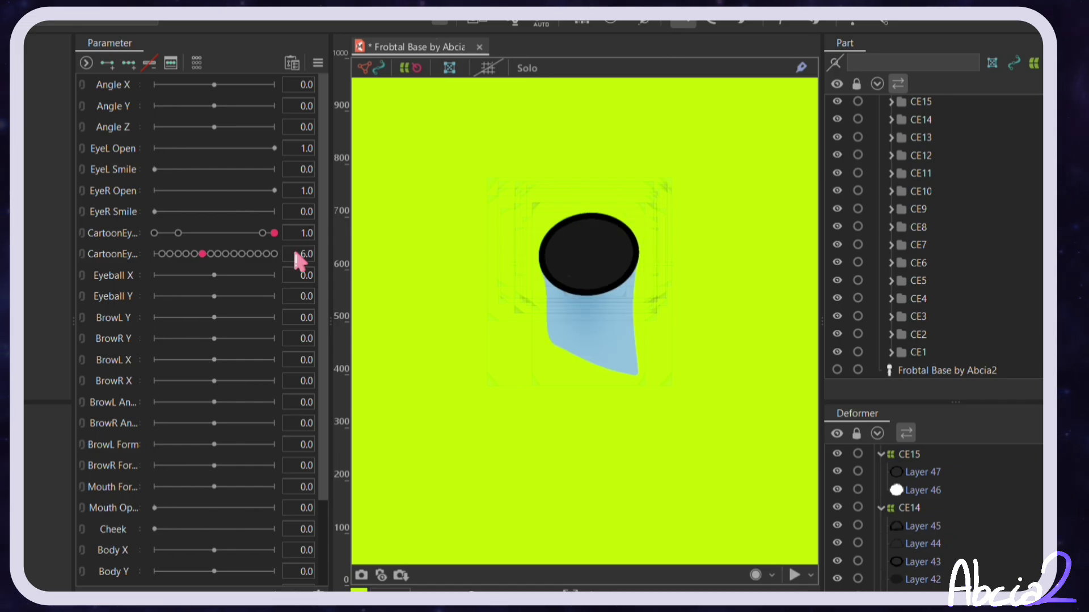
# Step: Set the second cartoon-eye parameter to 7 and locate the pupil layers in Folder 1 of the CE7 folder
pyautogui.click(297, 255)
pyautogui.write('7')
pyautogui.press('Return')
pyautogui.scroll(5, 621, 263)
pyautogui.click(617, 276)
pyautogui.click(569, 387)
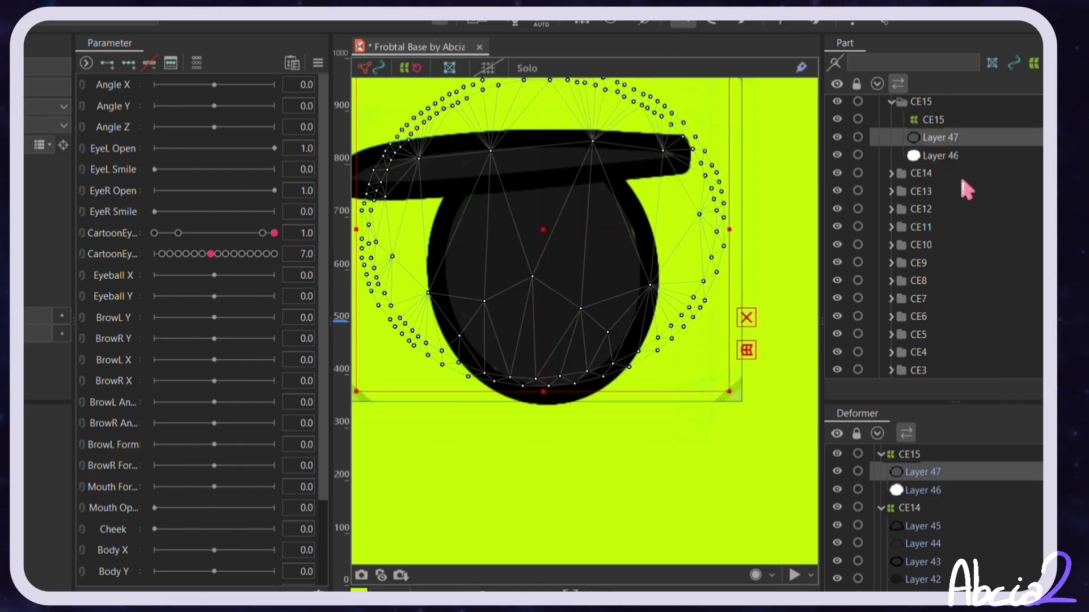
pyautogui.click(892, 299)
pyautogui.click(904, 352)
pyautogui.scroll(-2, 922, 326)
pyautogui.click(946, 308)
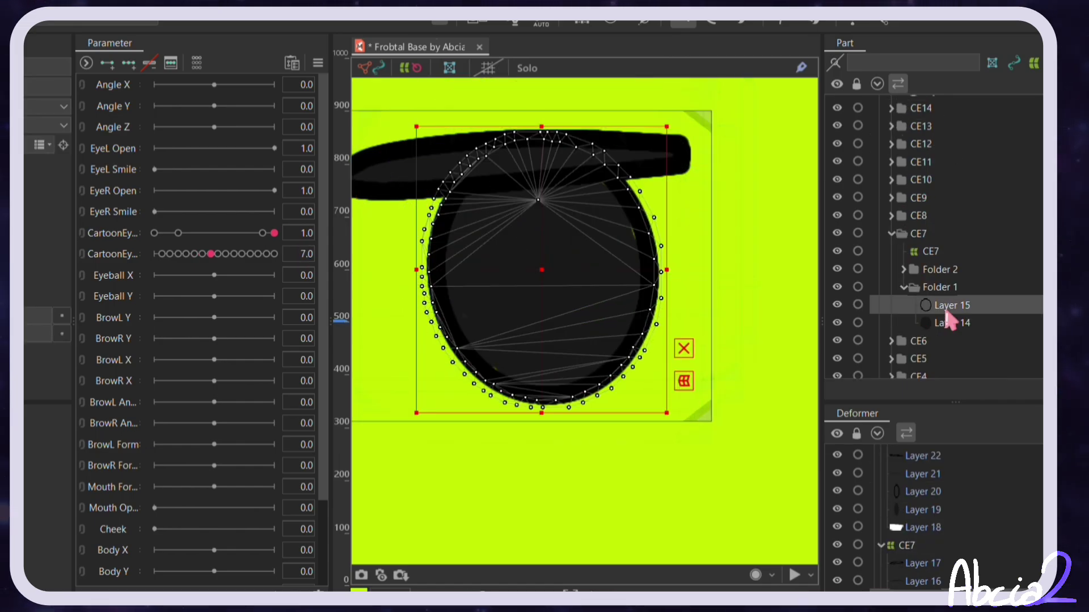
pyautogui.scroll(-2, 752, 335)
pyautogui.click(702, 421)
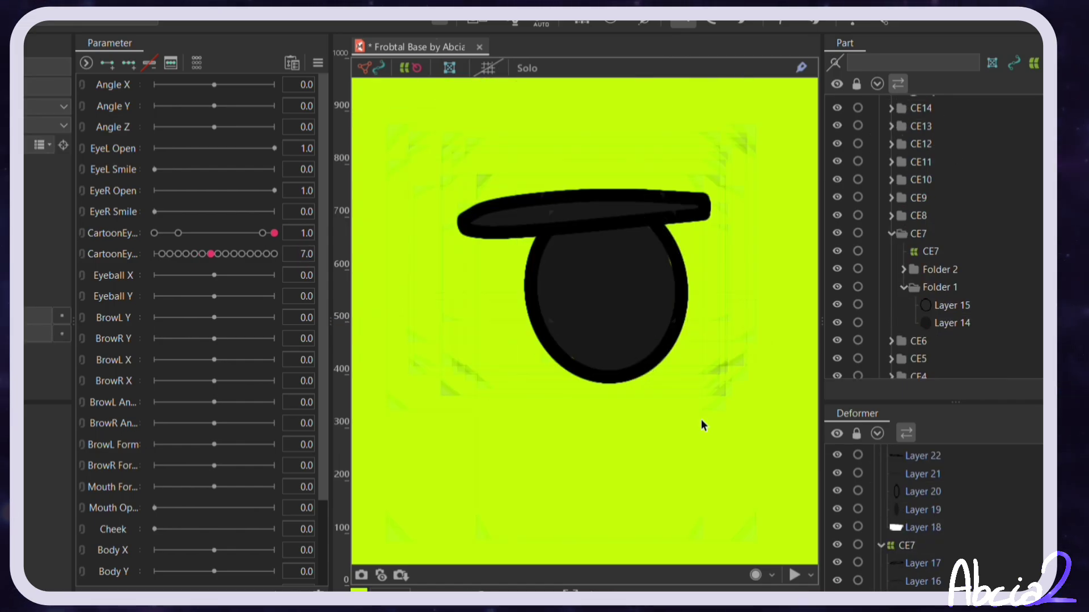
# Step: Create a parameter folder named CartoonEyes Animations below the two cartoon-eye parameters
pyautogui.click(84, 255)
pyautogui.click(84, 255)
pyautogui.moveTo(133, 251); pyautogui.dragTo(139, 278)
pyautogui.doubleClick(133, 283)
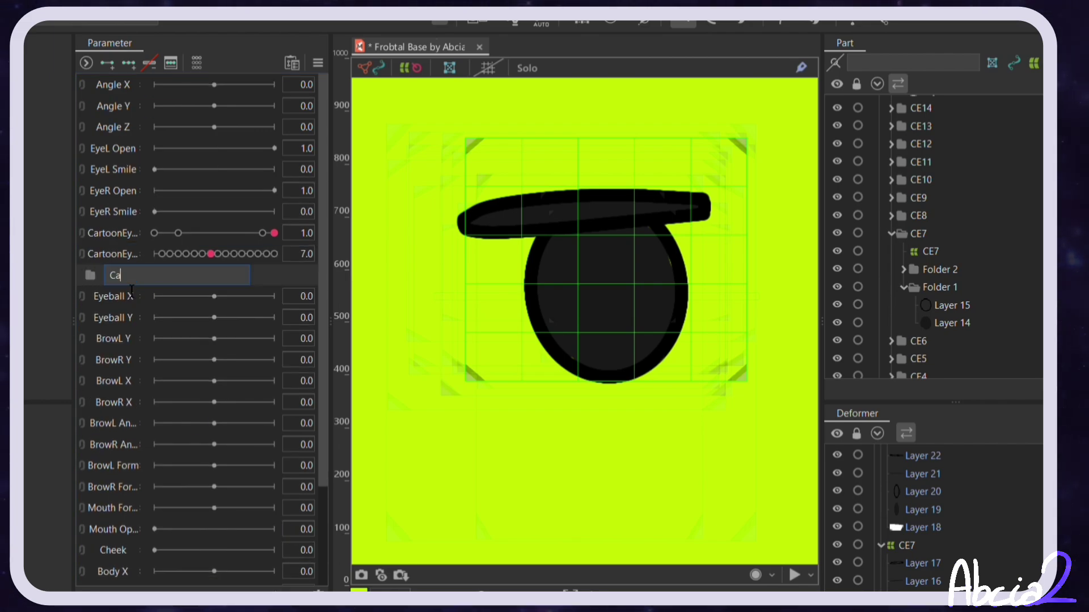
pyautogui.write('CartoonEyes Animat')
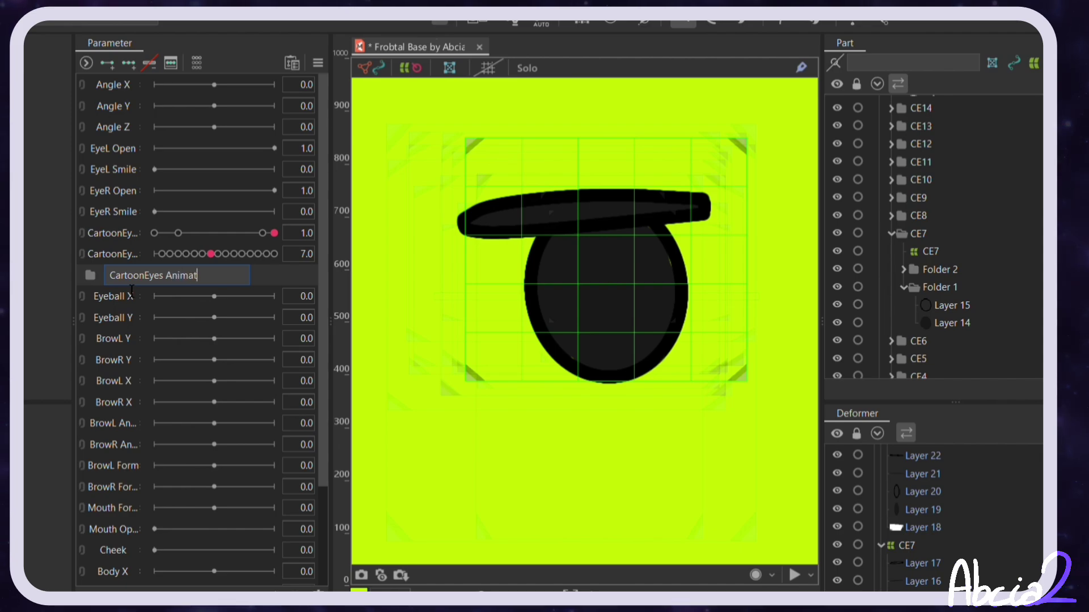
pyautogui.write('ions')
pyautogui.press('Return')
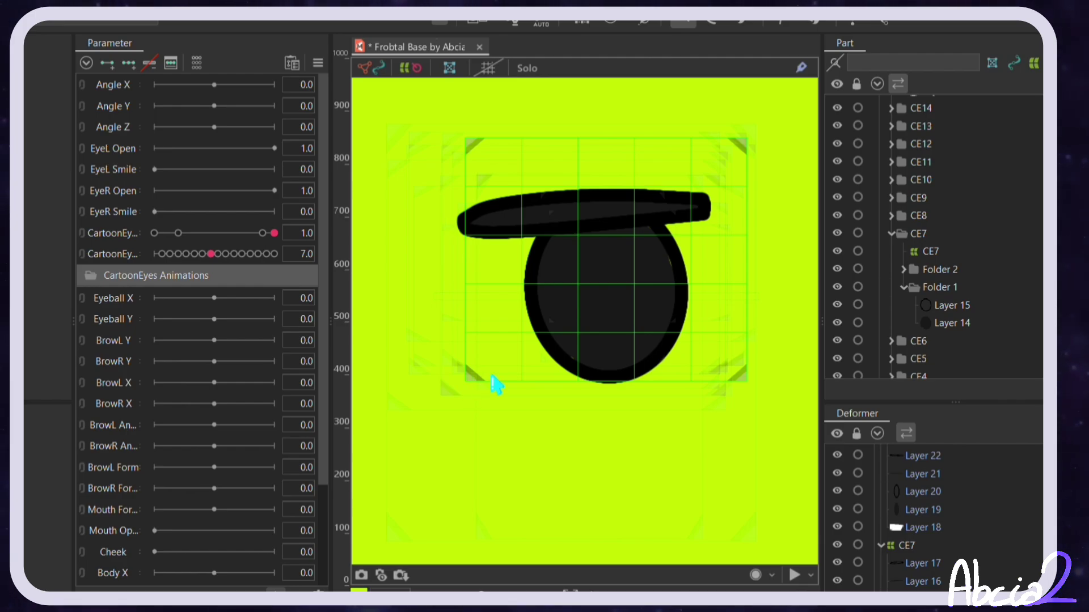
# Step: Add a CE7 parameter to the CartoonEyes Animations folder and create a CE7b warp deformer around Layers 14 and 15
pyautogui.click(942, 322)
pyautogui.keyDown('shift'); pyautogui.click(943, 308); pyautogui.keyUp('shift')
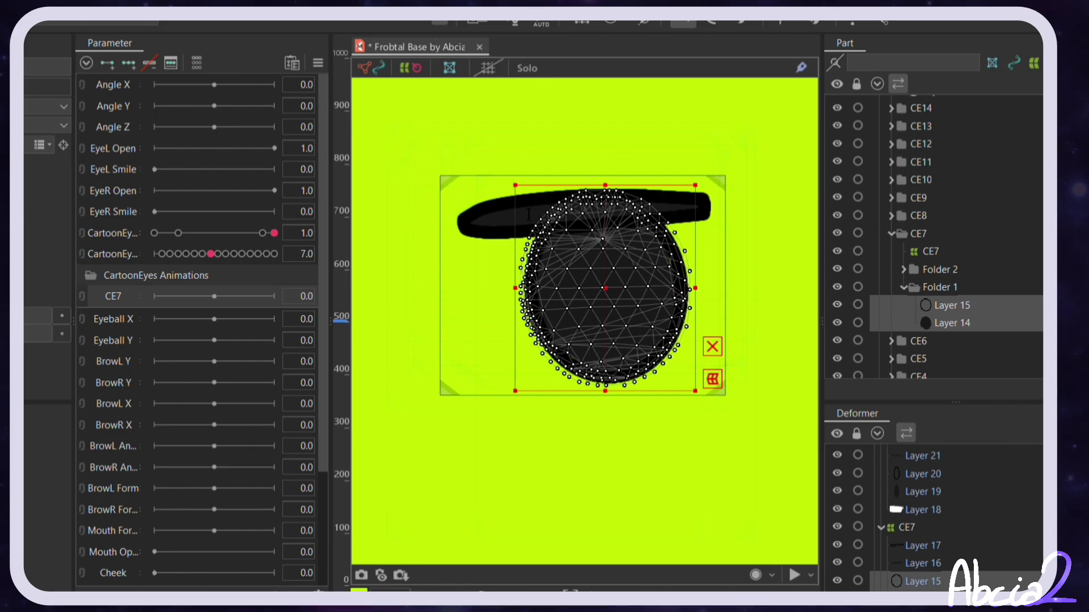
pyautogui.click(456, 449)
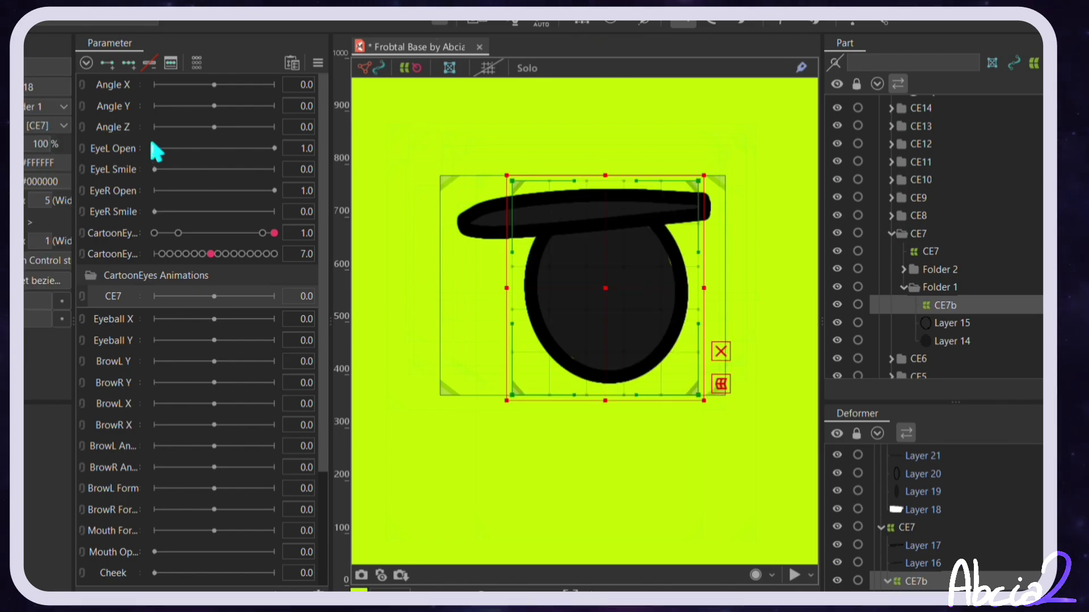
# Step: Add three keys to CE7b on the CE7 parameter, moving the pupil left at -5.0 and right at 5.0
pyautogui.click(128, 63)
pyautogui.moveTo(213, 296); pyautogui.dragTo(154, 304)
pyautogui.moveTo(612, 302); pyautogui.dragTo(554, 304)
pyautogui.moveTo(196, 304); pyautogui.dragTo(275, 301)
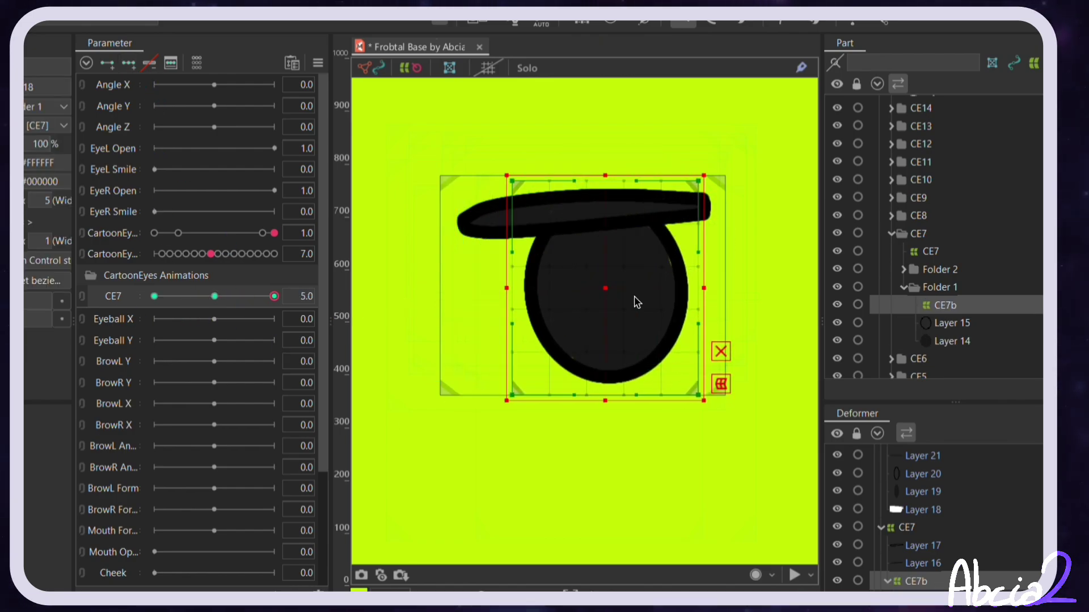
pyautogui.moveTo(615, 298); pyautogui.dragTo(653, 298)
# Step: Scrub the CE7 parameter between its extremes to preview the pupil's sideways movement
pyautogui.moveTo(274, 296); pyautogui.dragTo(154, 296)
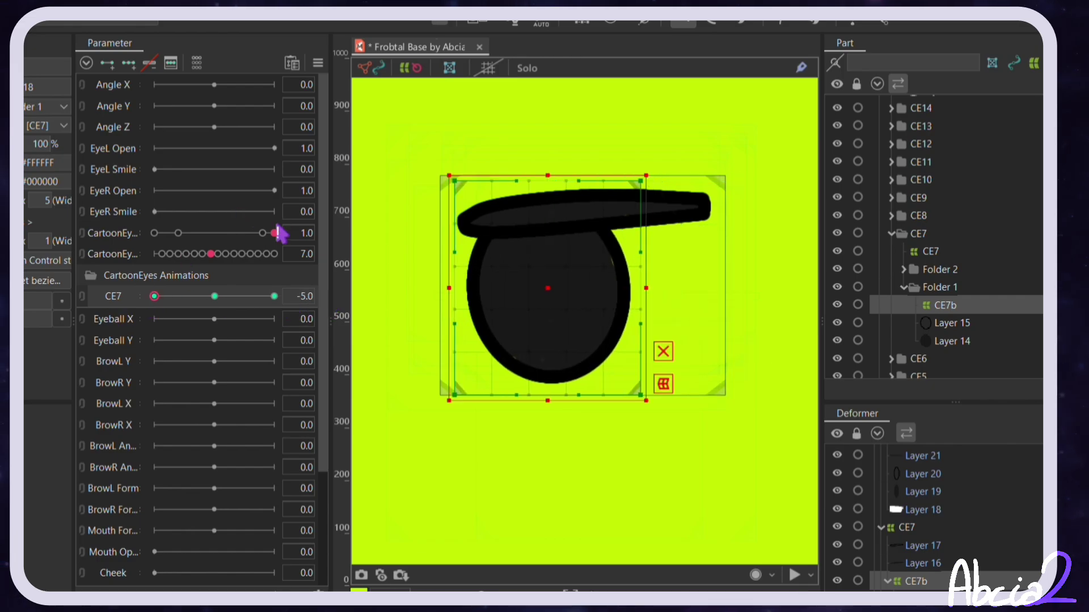
pyautogui.moveTo(274, 233)
pyautogui.mouseDown()
pyautogui.moveTo(142, 249)
pyautogui.moveTo(276, 245)
pyautogui.mouseUp()
pyautogui.moveTo(154, 296); pyautogui.dragTo(205, 296)
pyautogui.moveTo(89, 319); pyautogui.dragTo(271, 297)
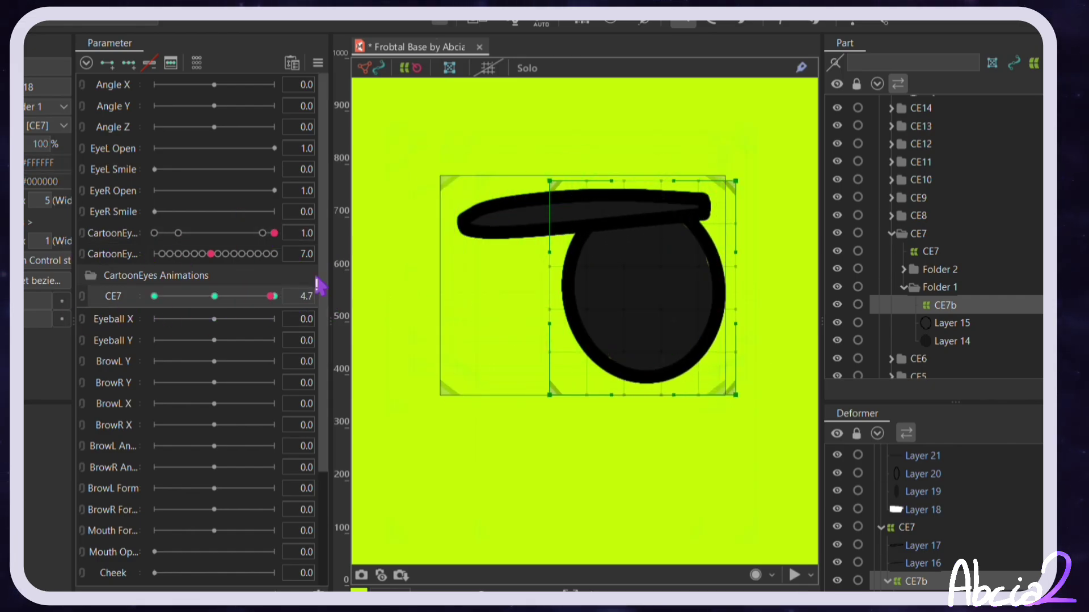
# Step: Set the second cartoon-eye parameter to 8, replicate the CE7 parameter, and rename the copy CE8
pyautogui.click(304, 255)
pyautogui.write('8')
pyautogui.press('Return')
pyautogui.rightClick(114, 301)
pyautogui.click(161, 358)
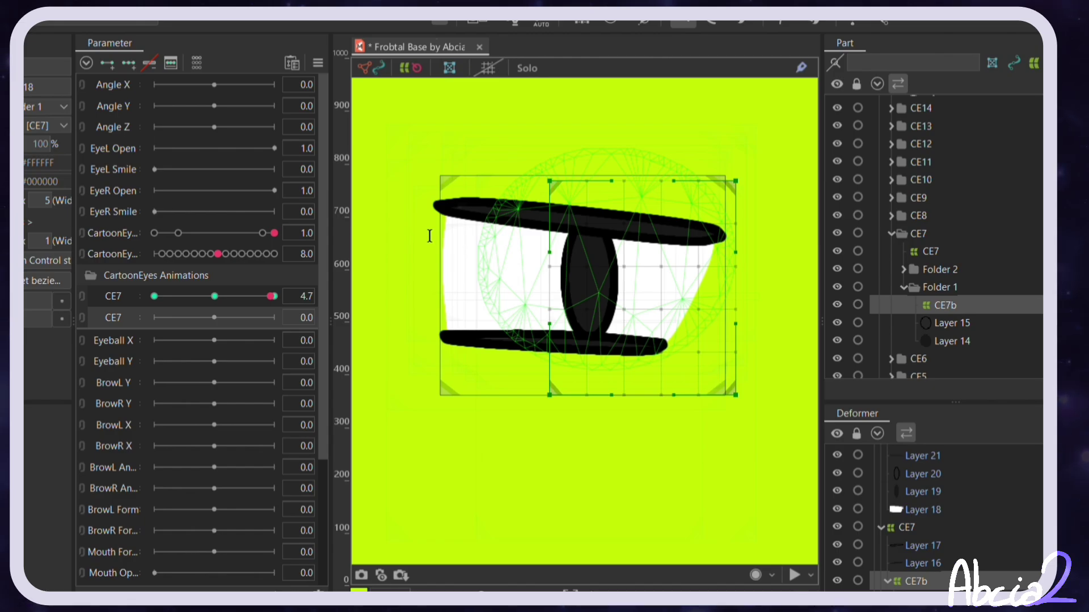
pyautogui.press('Return')
# Step: Create a CE8b warp deformer around Layers 19 and 20 in Folder 3 of the CE8 folder
pyautogui.click(891, 216)
pyautogui.click(904, 288)
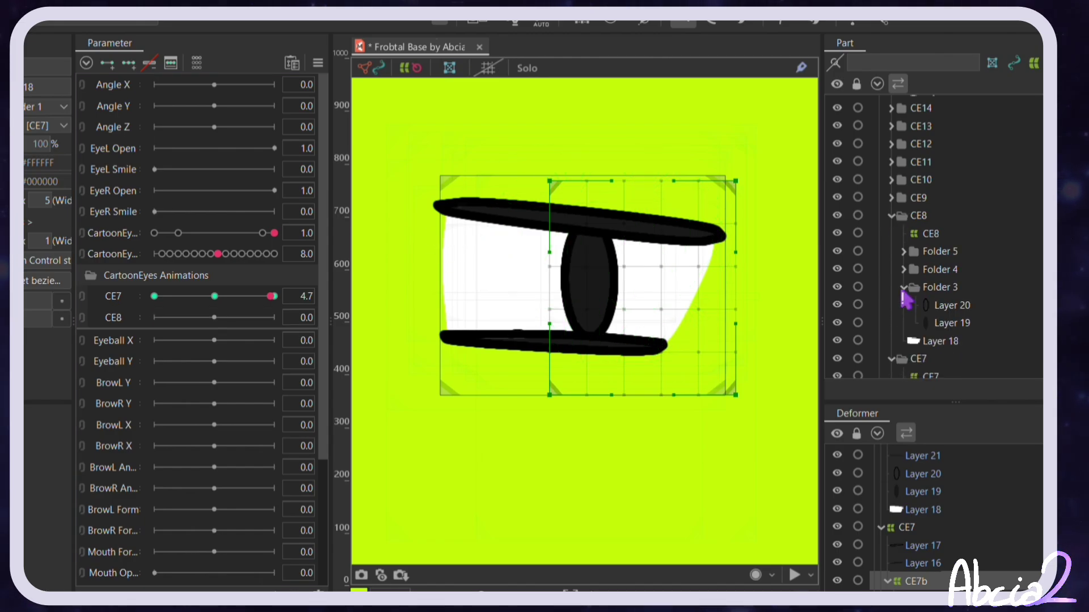
pyautogui.click(943, 320)
pyautogui.keyDown('ctrl'); pyautogui.click(953, 306); pyautogui.keyUp('ctrl')
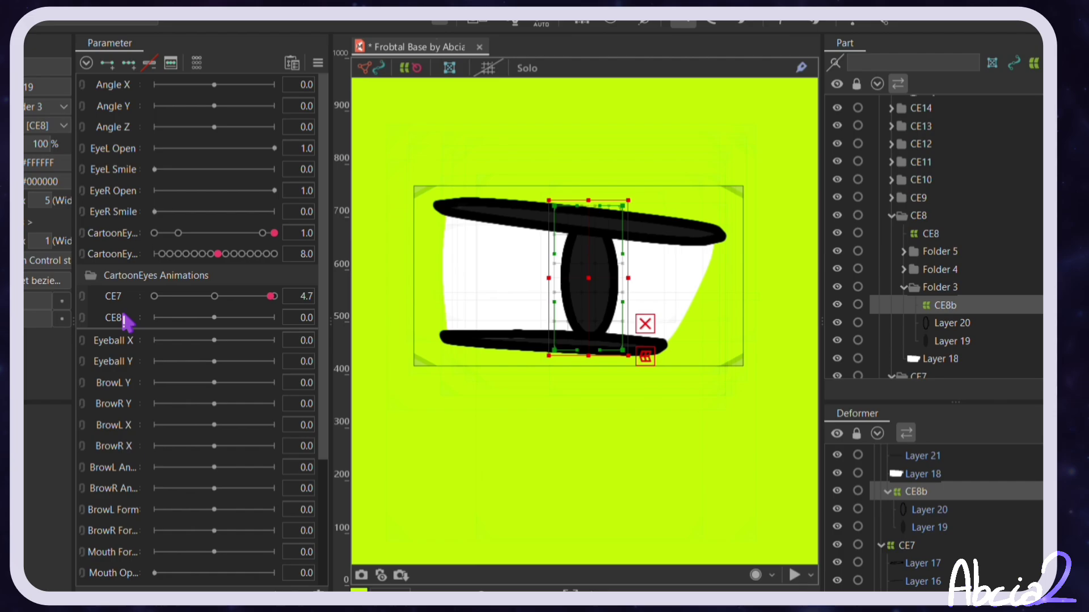
# Step: Add three keys to CE8b on the CE8 parameter, moving the pupil right at the maximum, and preview the motion
pyautogui.click(121, 316)
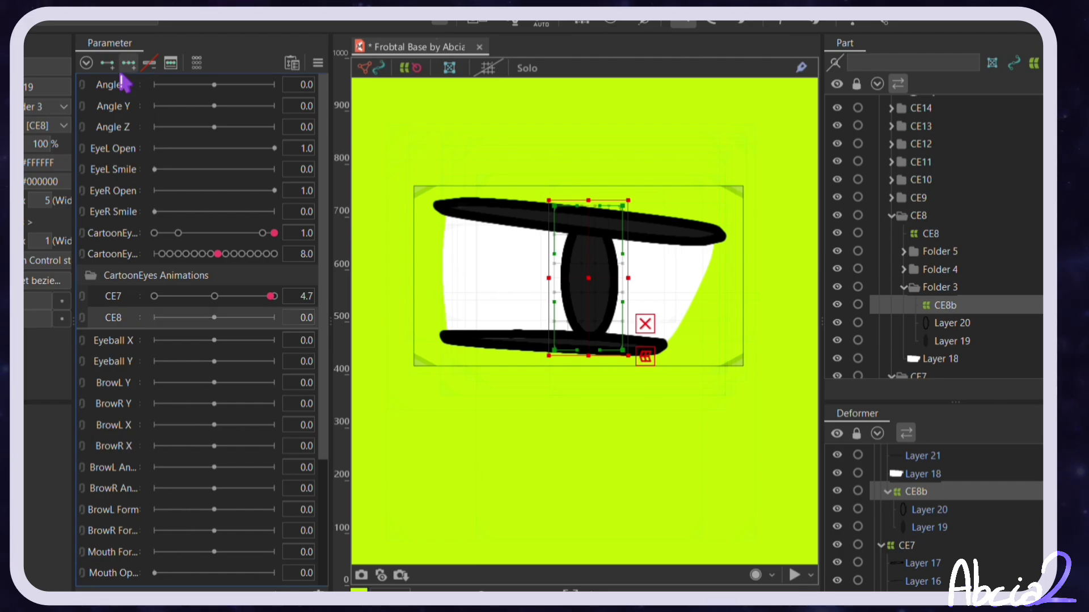
pyautogui.click(129, 62)
pyautogui.click(274, 317)
pyautogui.moveTo(593, 287); pyautogui.dragTo(645, 291)
pyautogui.moveTo(273, 318); pyautogui.dragTo(292, 331)
pyautogui.moveTo(274, 233); pyautogui.dragTo(358, 270)
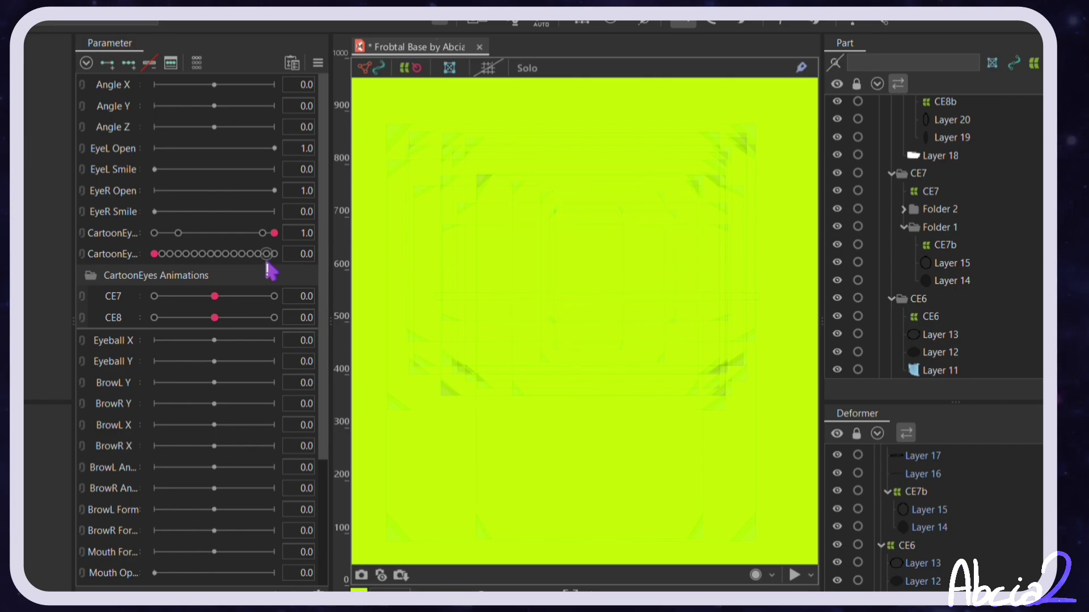
# Step: Preview the cartoon eye at value 4 of the second cartoon-eye parameter
pyautogui.click(294, 255)
pyautogui.write('4')
pyautogui.press('Return')
pyautogui.click(196, 255)
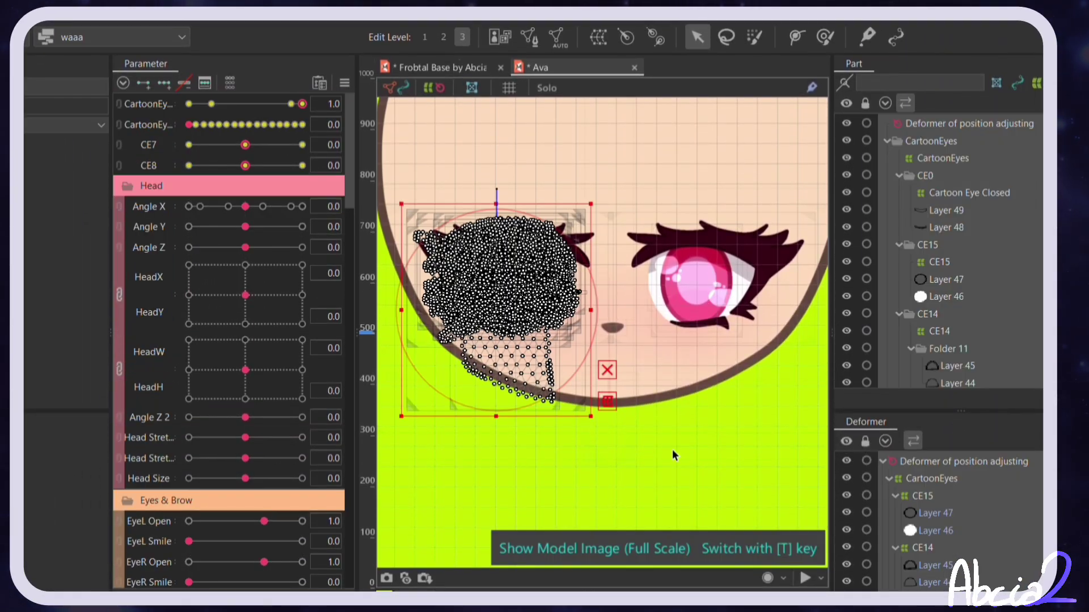
# Step: Deselect the imported cartoon-eye parts in the Ava model and collapse the CartoonEyes part folder
pyautogui.click(539, 519)
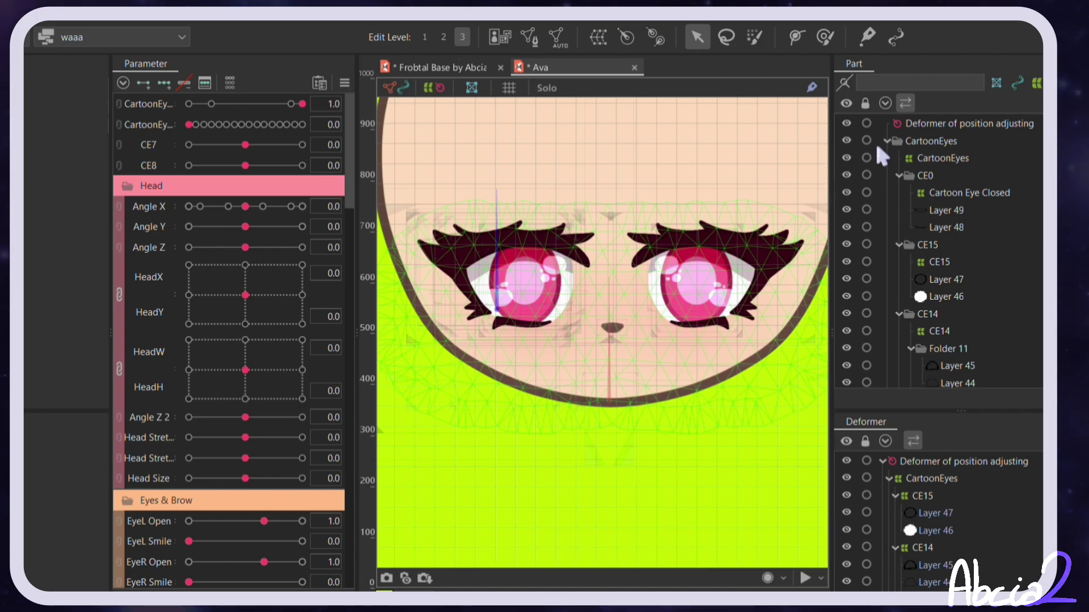
pyautogui.click(950, 140)
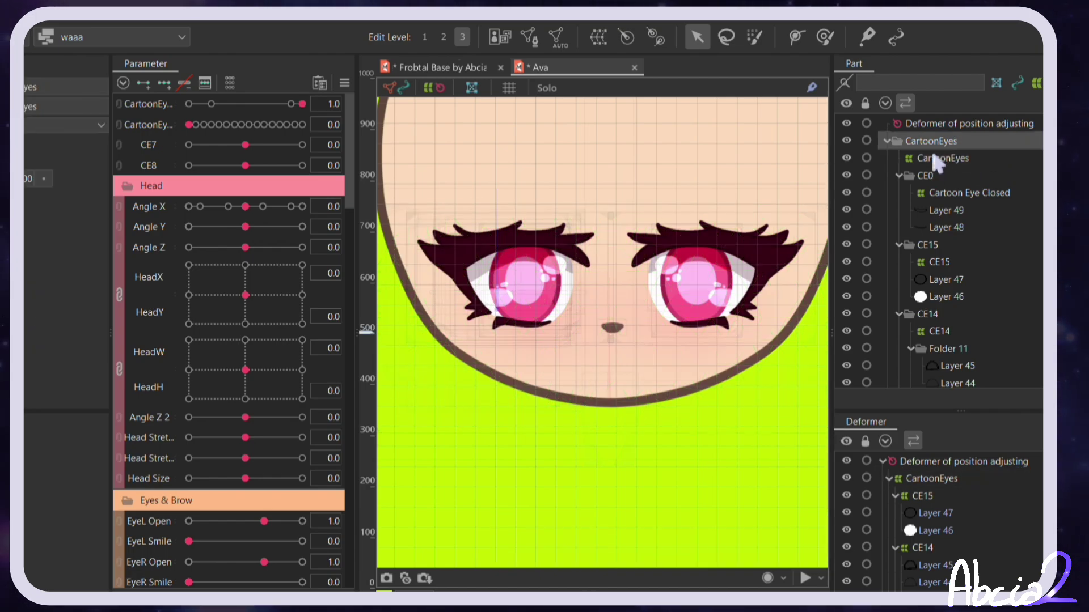
pyautogui.click(887, 140)
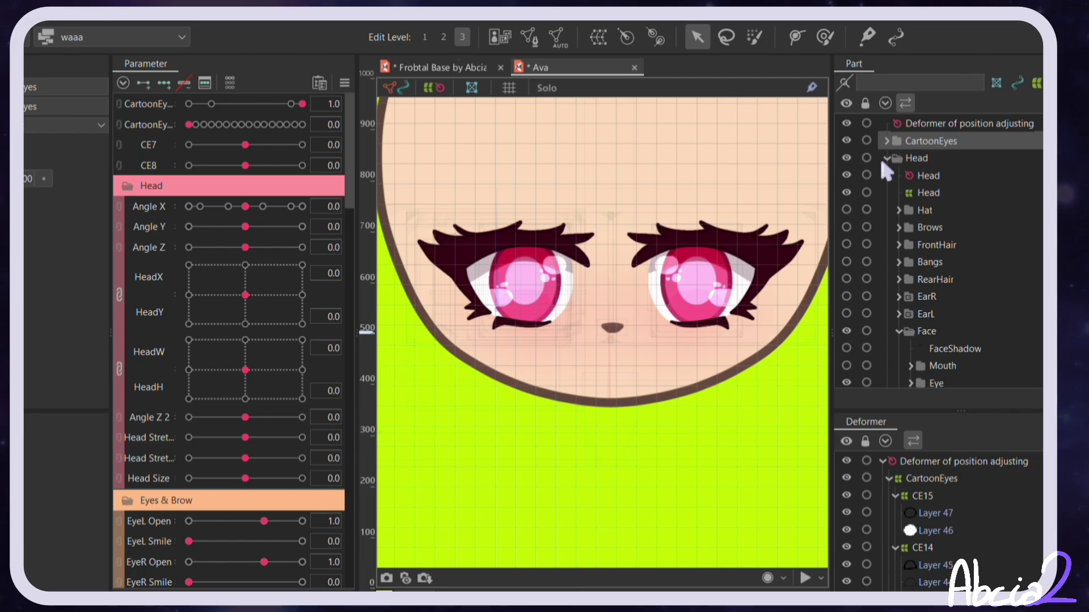
# Step: Preview the expressions up to 15.0 with the Head folder hidden, show the head again, and scrub back to 0.0
pyautogui.click(846, 157)
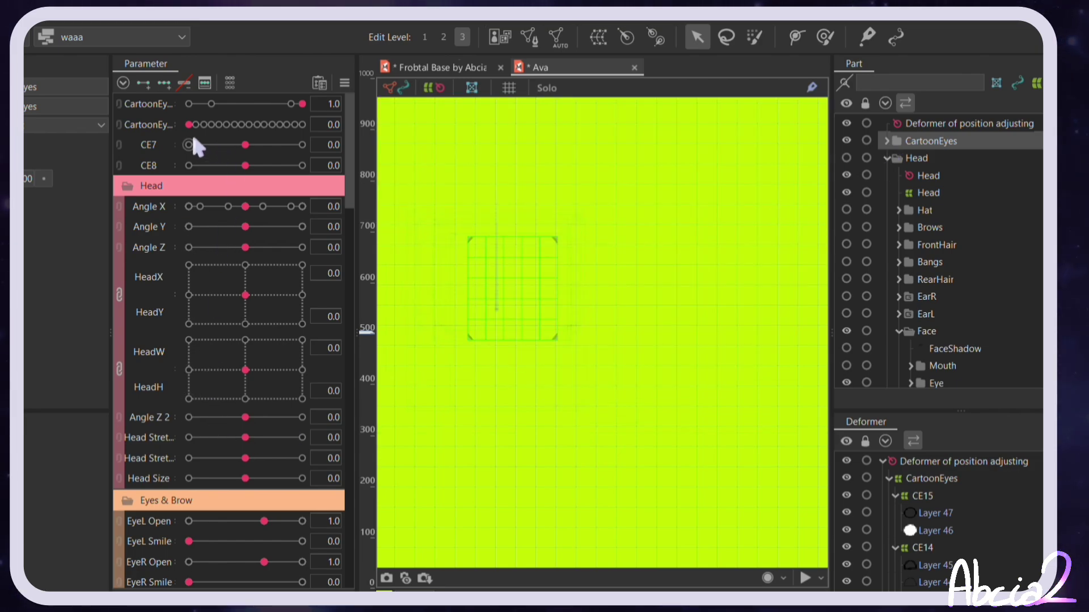
pyautogui.moveTo(196, 124); pyautogui.dragTo(347, 145)
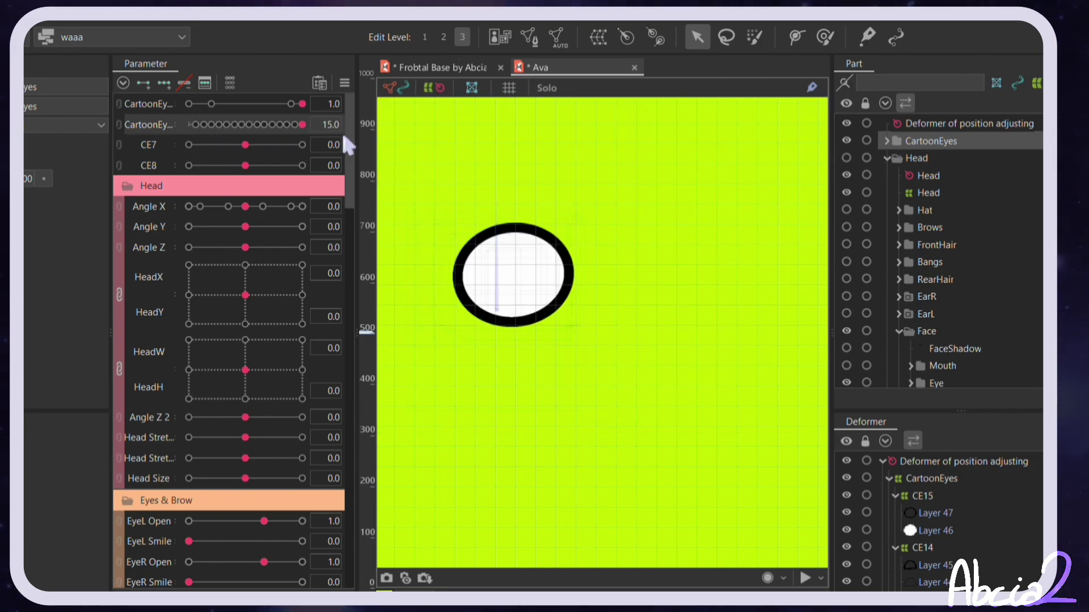
pyautogui.click(846, 157)
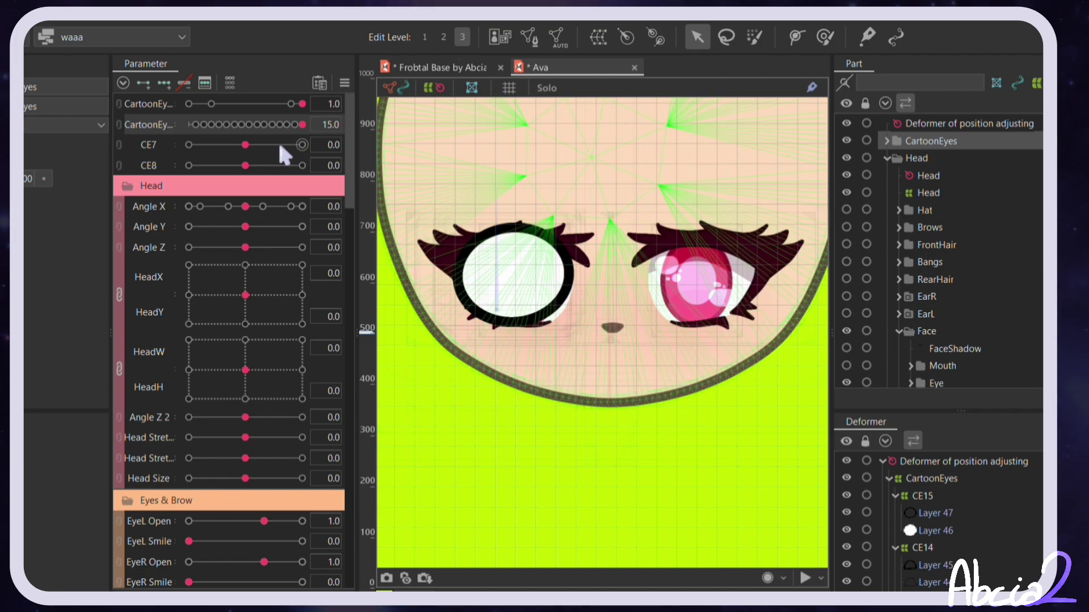
pyautogui.moveTo(280, 121); pyautogui.dragTo(162, 124)
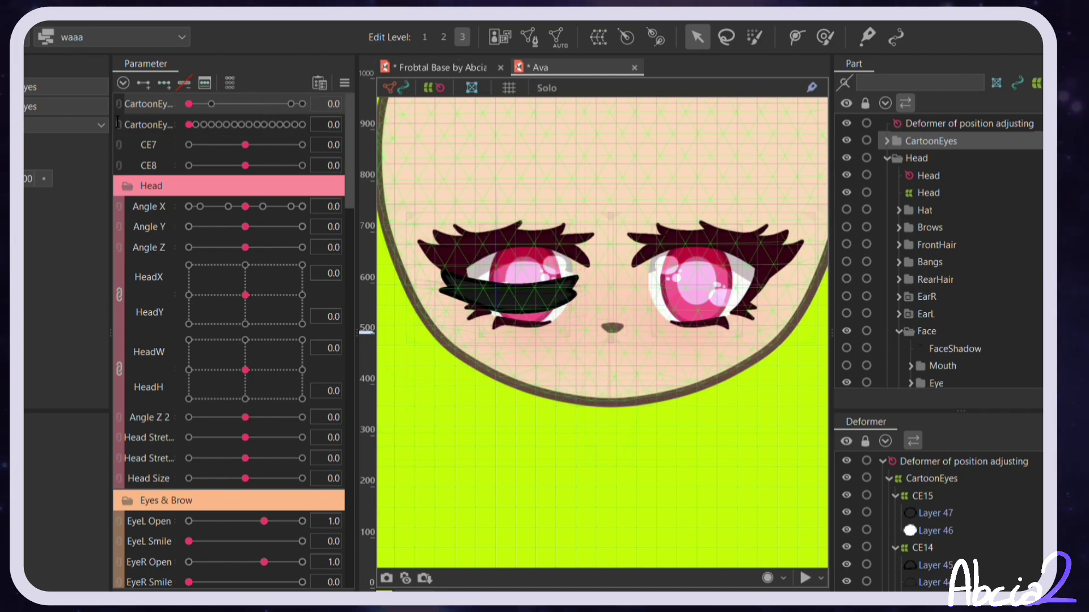
# Step: Open the settings of the CartoonEyes parameter and check its ID
pyautogui.rightClick(145, 122)
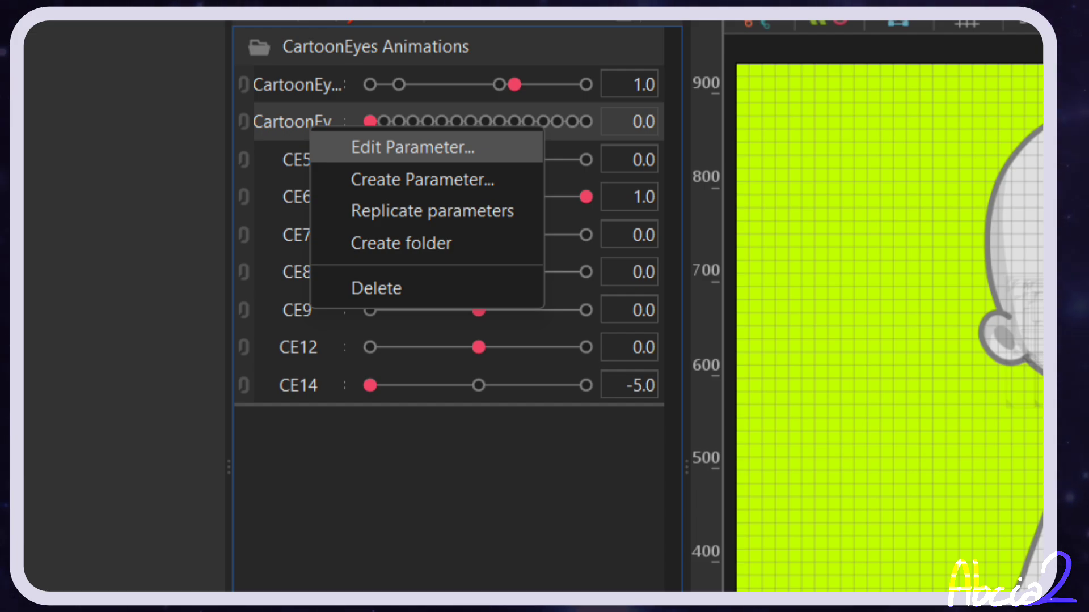
pyautogui.press('Return')
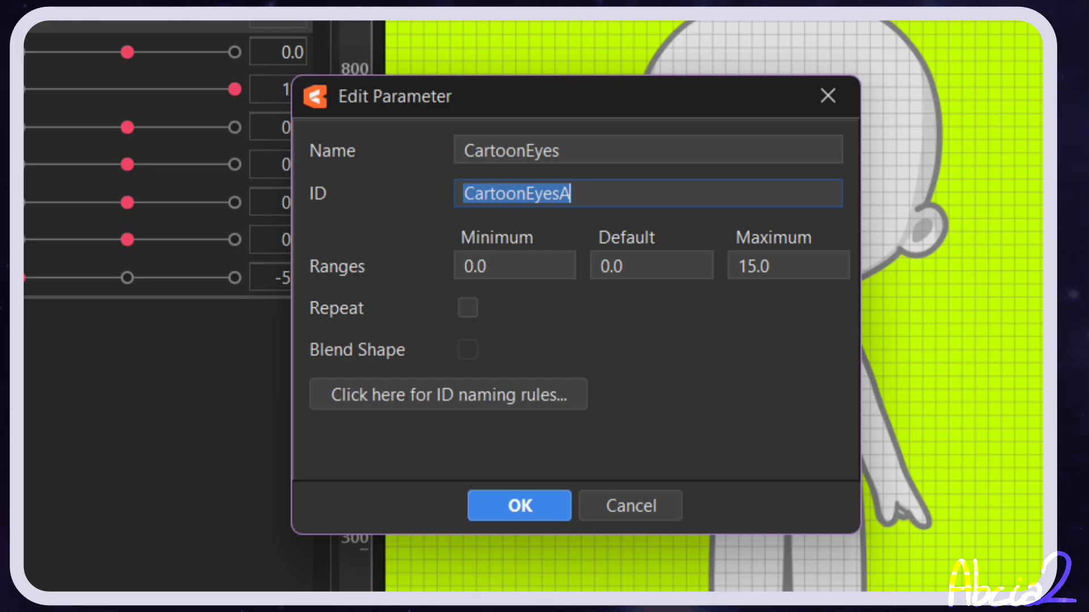
# Step: Move the two cartoon-eye parameters, CE7 and CE8 to the end of the Eyes & Brow group, above Mouth & Blush
pyautogui.moveTo(229, 108); pyautogui.dragTo(235, 483)
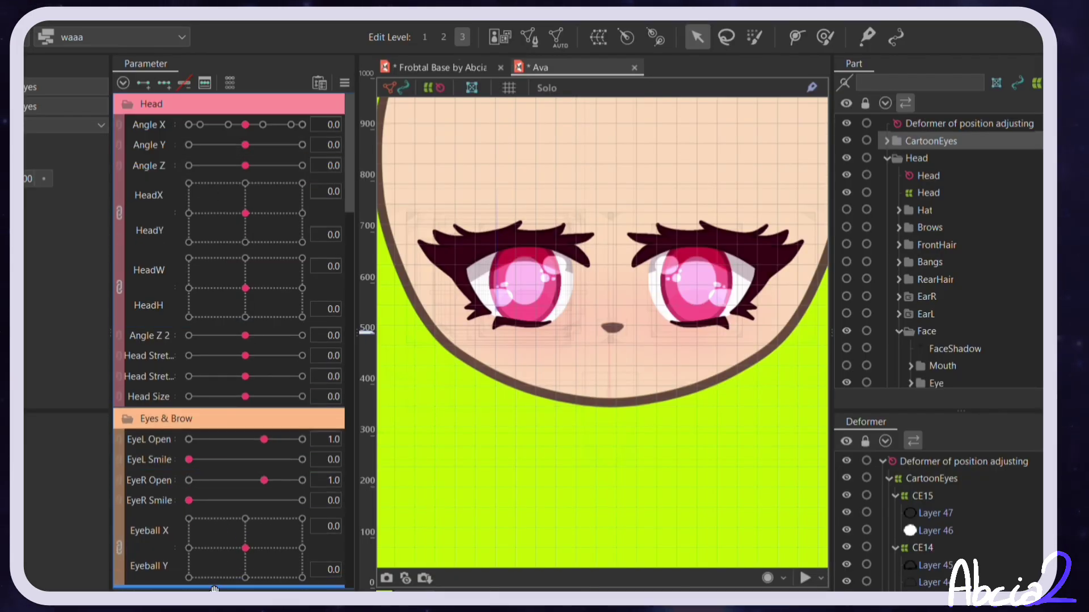
pyautogui.scroll(-3, 235, 483)
pyautogui.moveTo(302, 397); pyautogui.dragTo(131, 431)
pyautogui.click(455, 446)
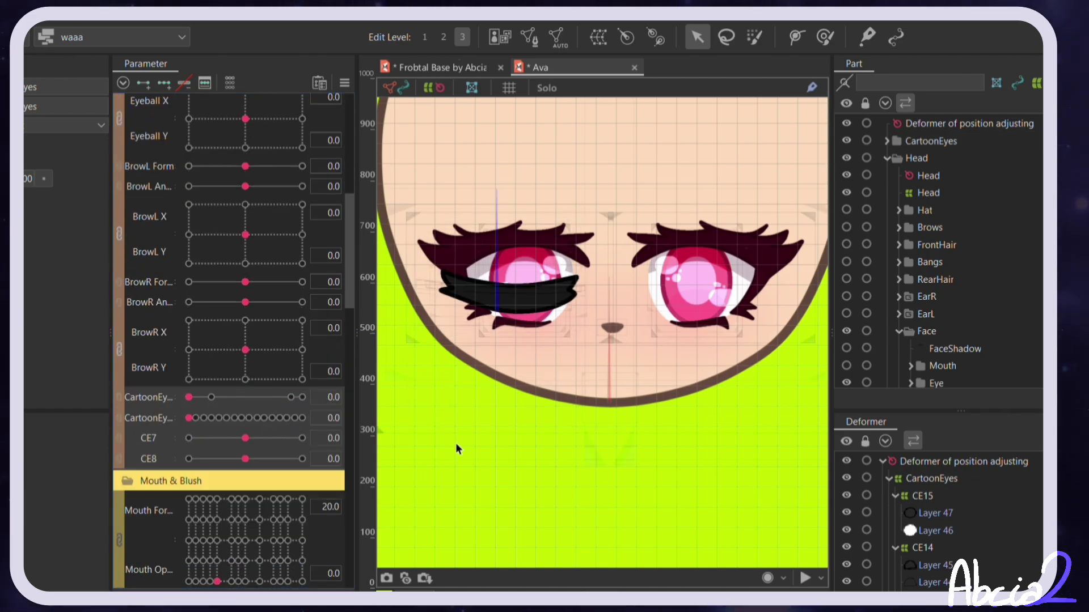
# Step: Try to group the two warp deformers under the Eye deformer in a new parent warp deformer named CartoonEyeParam
pyautogui.click(541, 237)
pyautogui.click(975, 523)
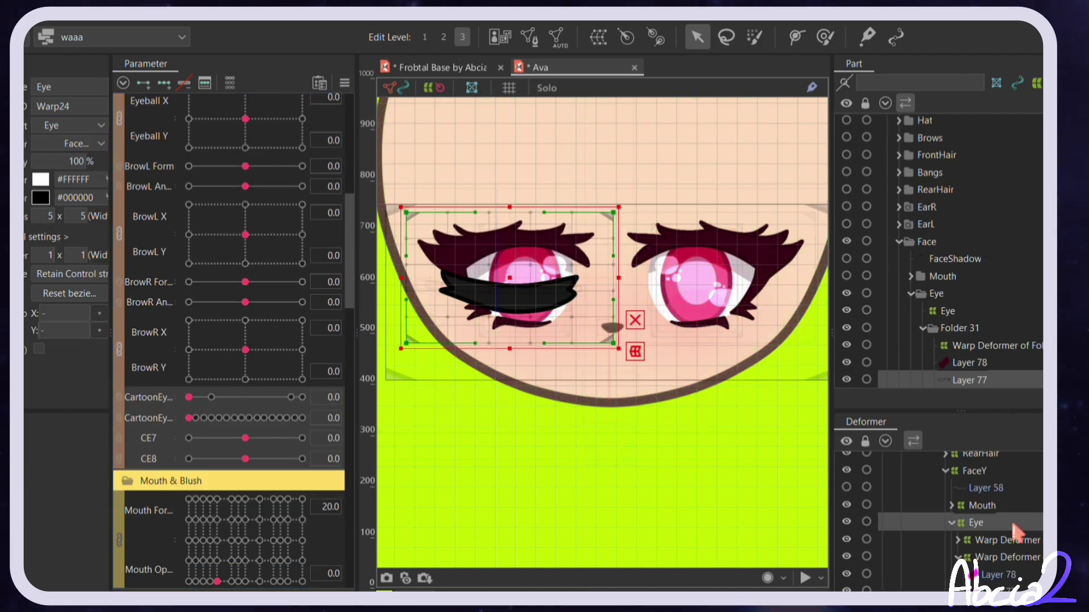
pyautogui.scroll(8, 275, 243)
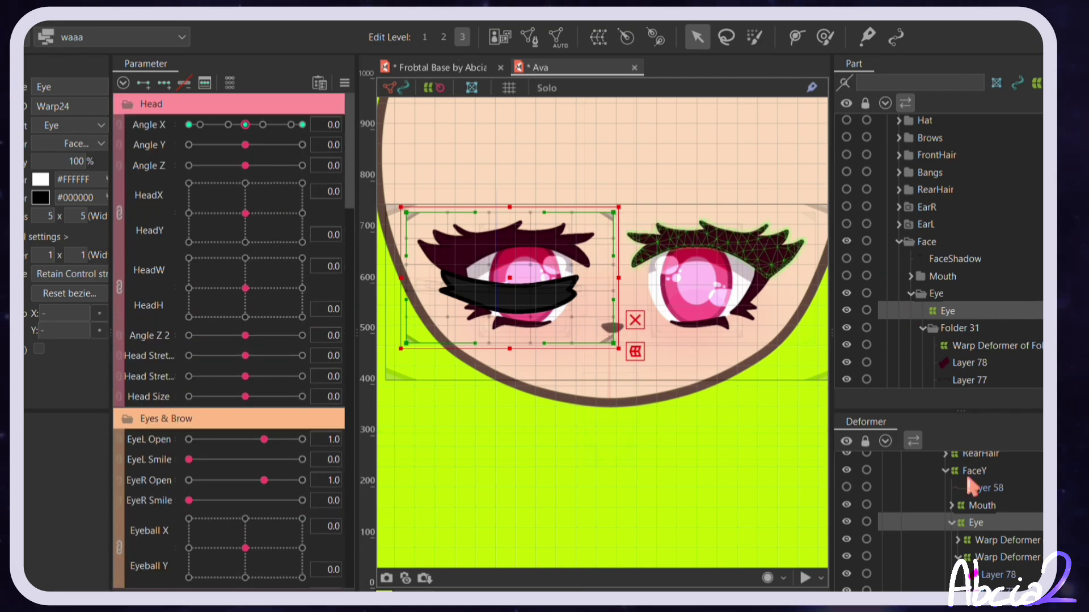
pyautogui.click(1007, 559)
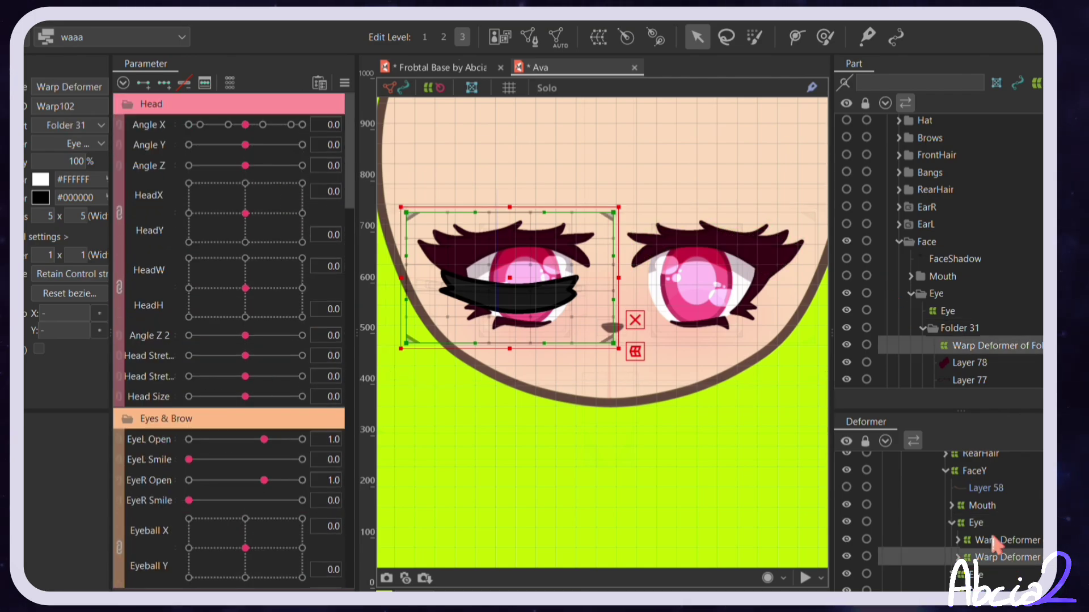
pyautogui.keyDown('ctrl'); pyautogui.click(991, 541); pyautogui.keyUp('ctrl')
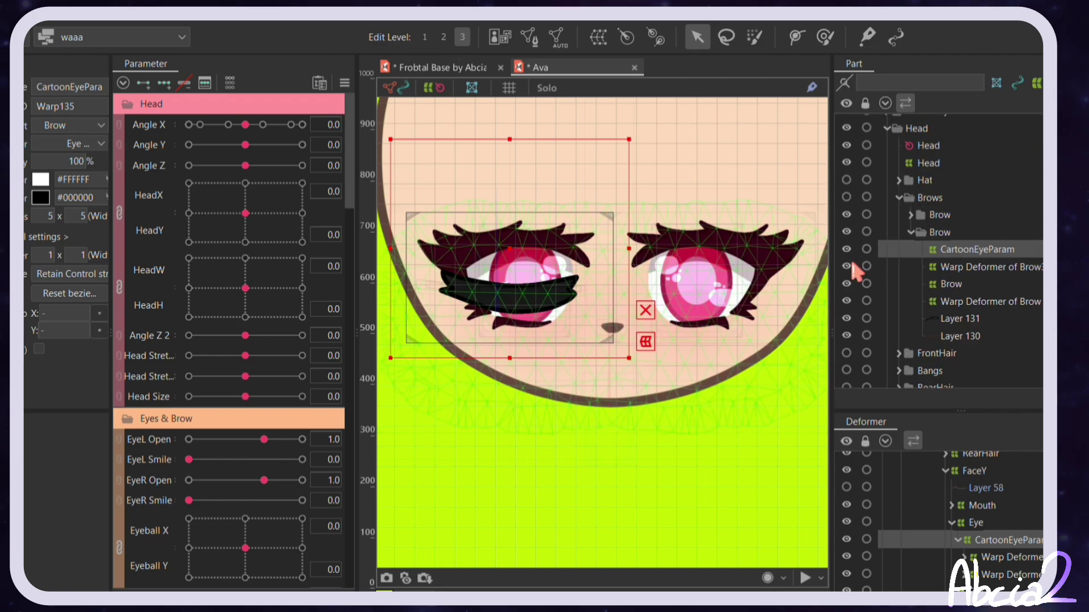
# Step: Show the Brows folder with both brows, and delete the CartoonEyeParam warp deformer
pyautogui.click(846, 227)
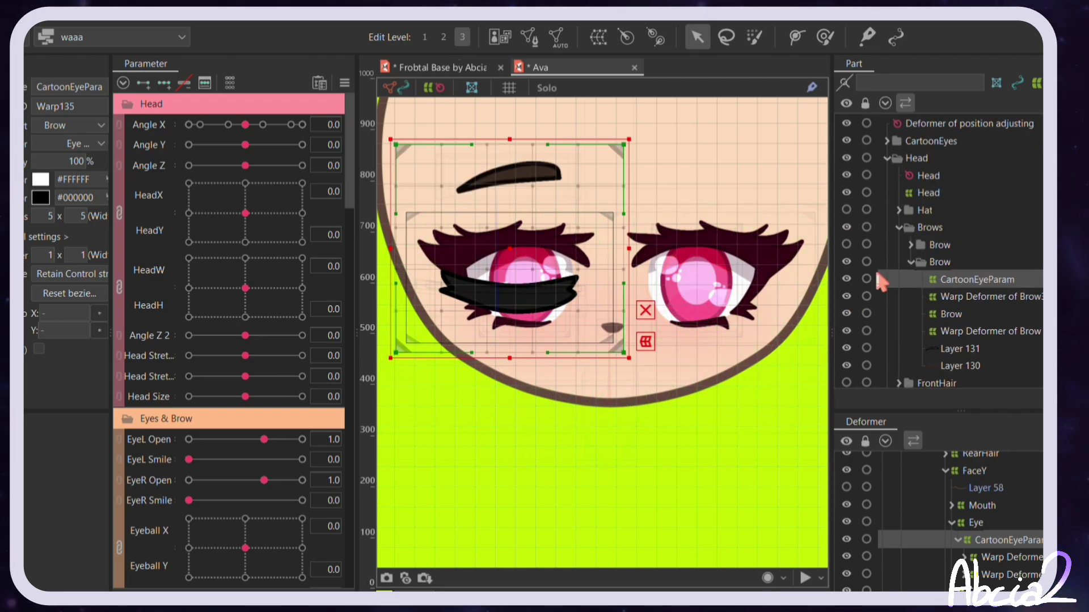
pyautogui.click(846, 244)
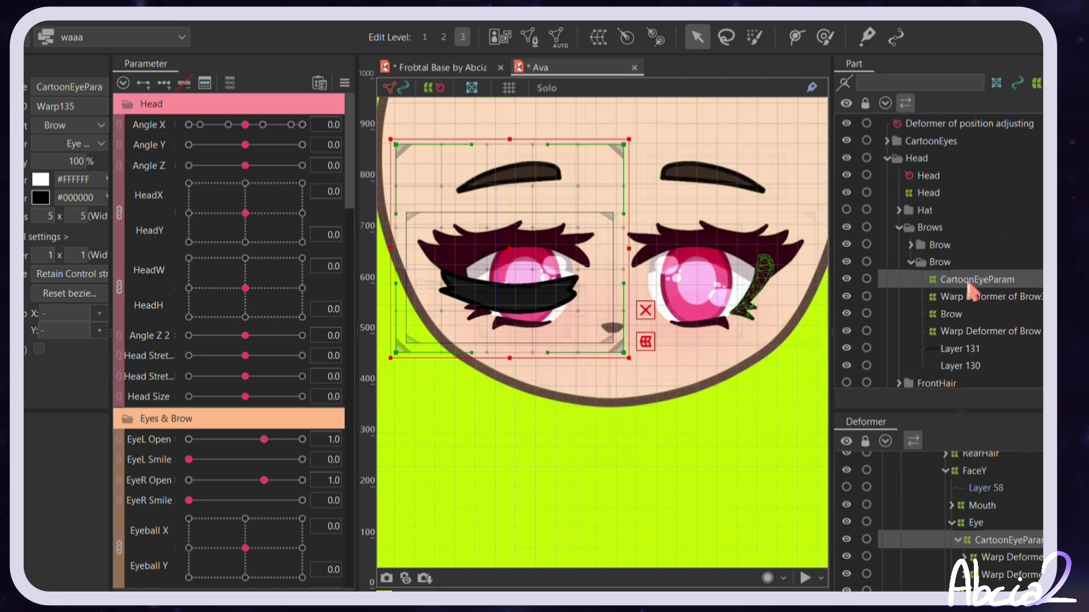
pyautogui.press('Delete')
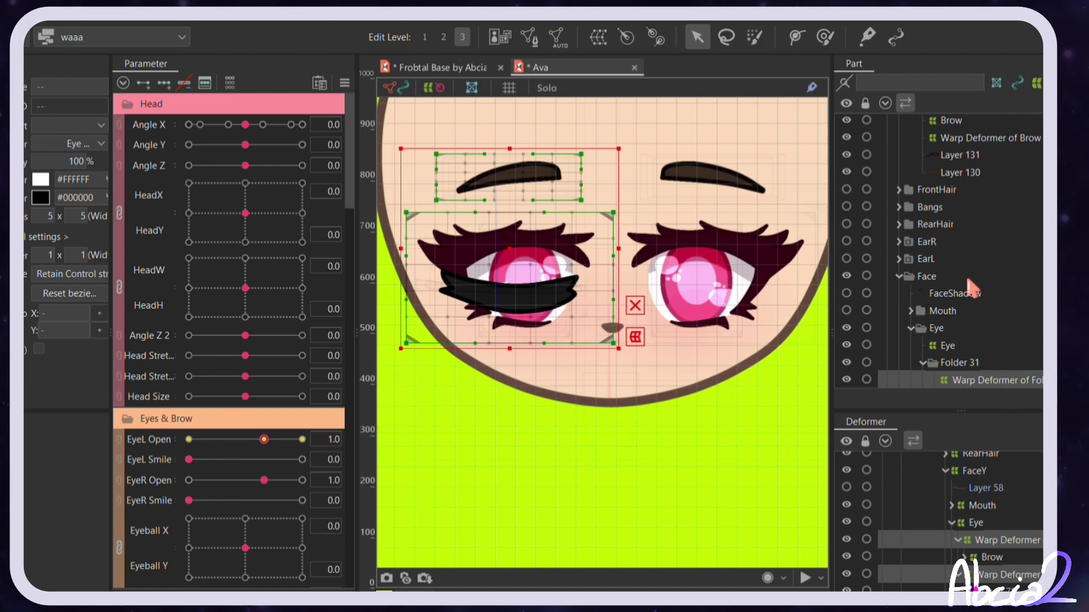
# Step: Key the Folder 31 warp deformer that holds the eye layers at 0.0 on the CartoonEyes parameter
pyautogui.click(1005, 573)
pyautogui.scroll(-10, 223, 239)
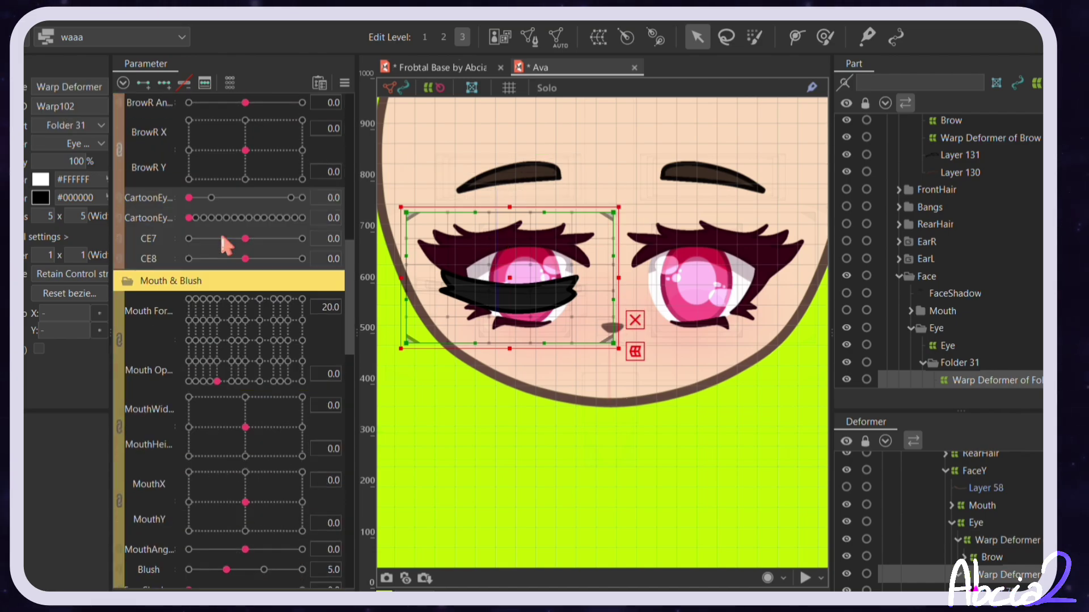
pyautogui.scroll(4, 165, 176)
pyautogui.scroll(-5, 943, 512)
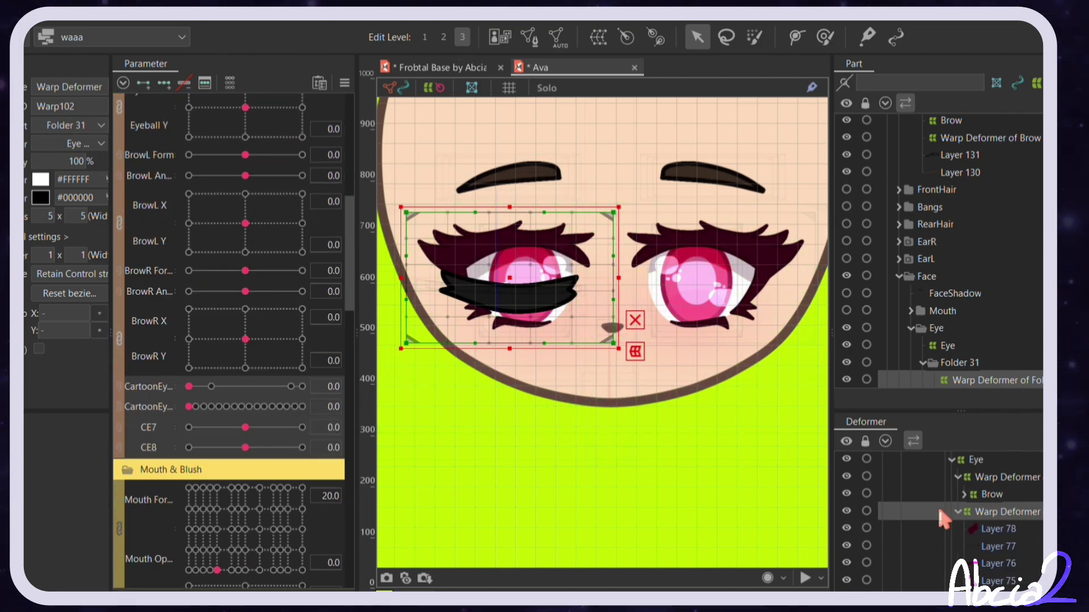
pyautogui.scroll(-3, 945, 515)
pyautogui.scroll(3, 945, 515)
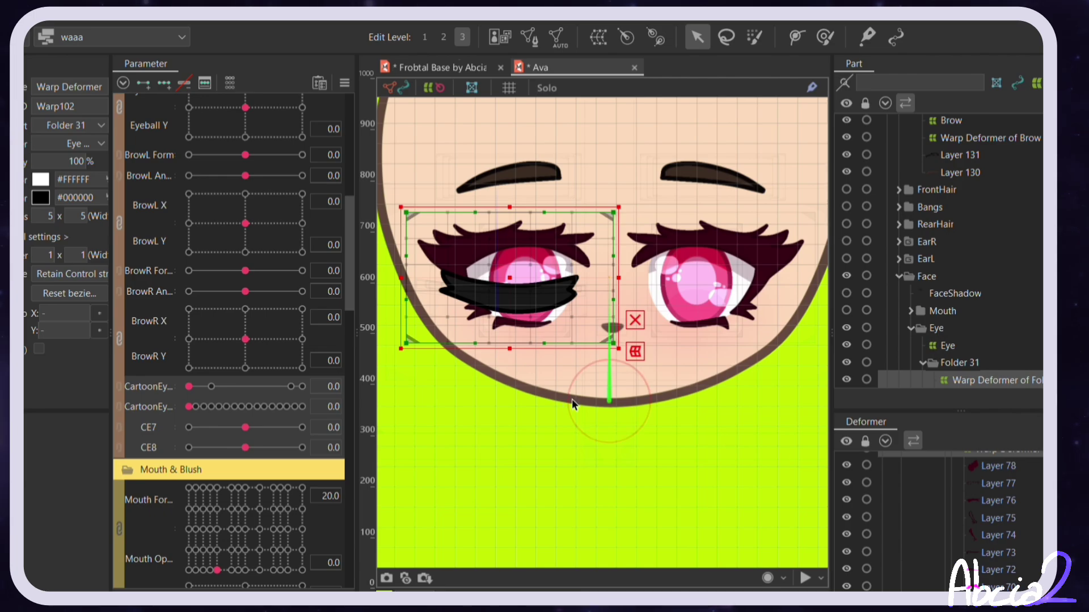
pyautogui.click(185, 406)
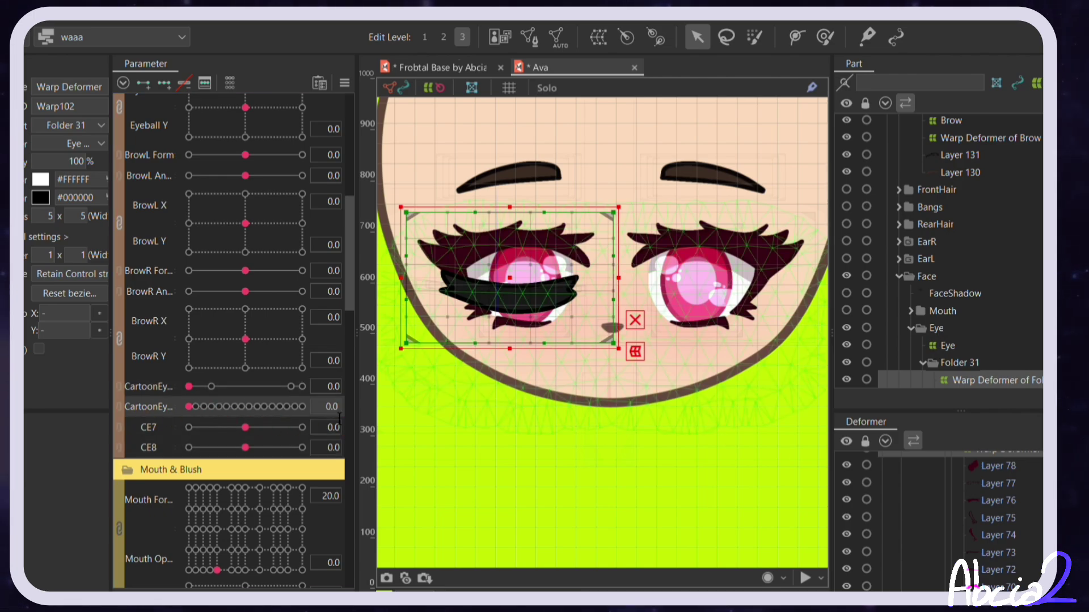
pyautogui.press('Return')
pyautogui.moveTo(189, 407); pyautogui.dragTo(139, 406)
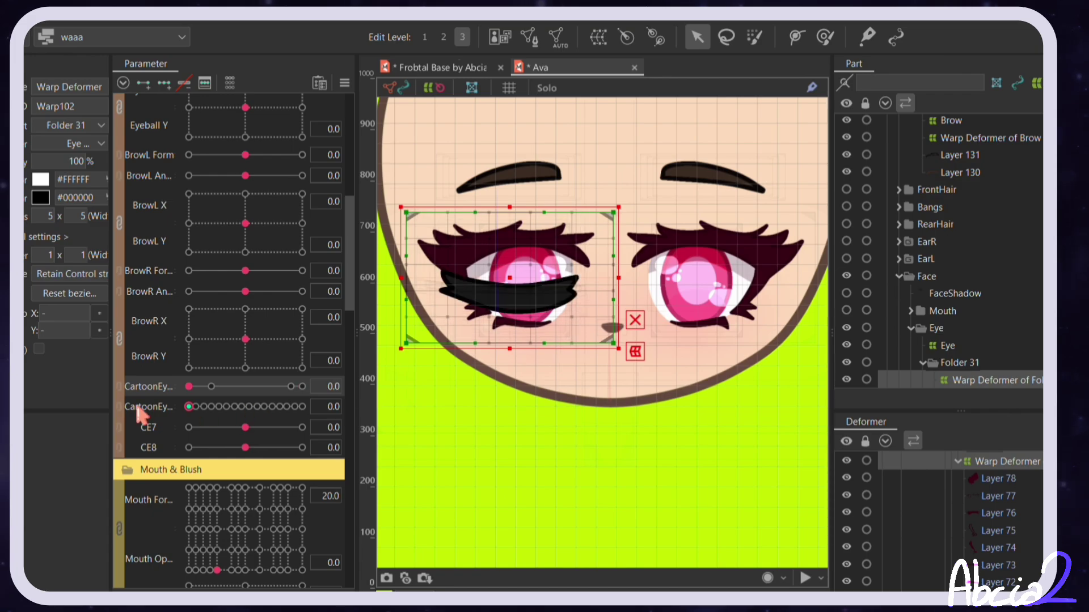
# Step: Set the first cartoon-eye parameter to 1.0 and CartoonEyes to 15.0, with the original eye hidden behind the cartoon eye
pyautogui.scroll(4, 193, 320)
pyautogui.moveTo(227, 251); pyautogui.dragTo(267, 281)
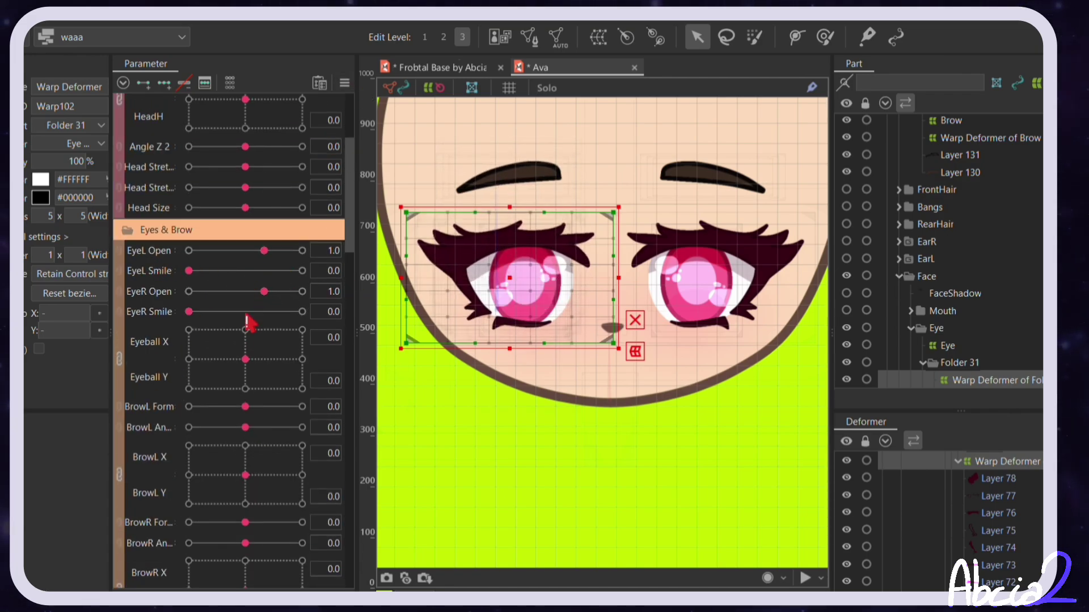
pyautogui.scroll(-4, 245, 321)
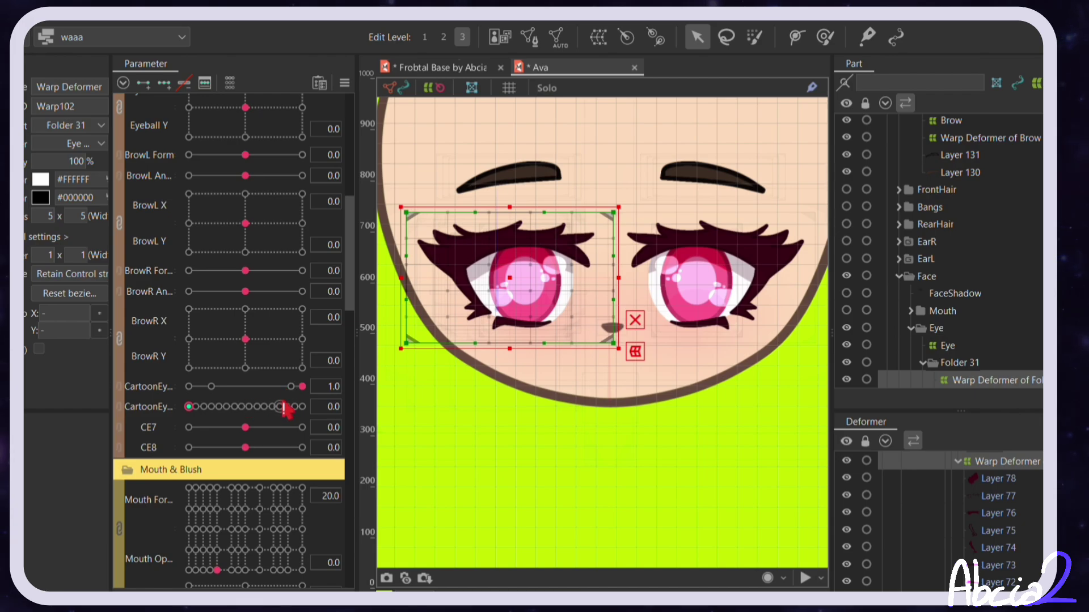
pyautogui.moveTo(287, 407); pyautogui.dragTo(302, 388)
pyautogui.scroll(4, 970, 152)
# Step: Collapse the brow folders and move the position-adjusting deformer and CartoonEyes folder into the Face folder, above Eye
pyautogui.click(965, 125)
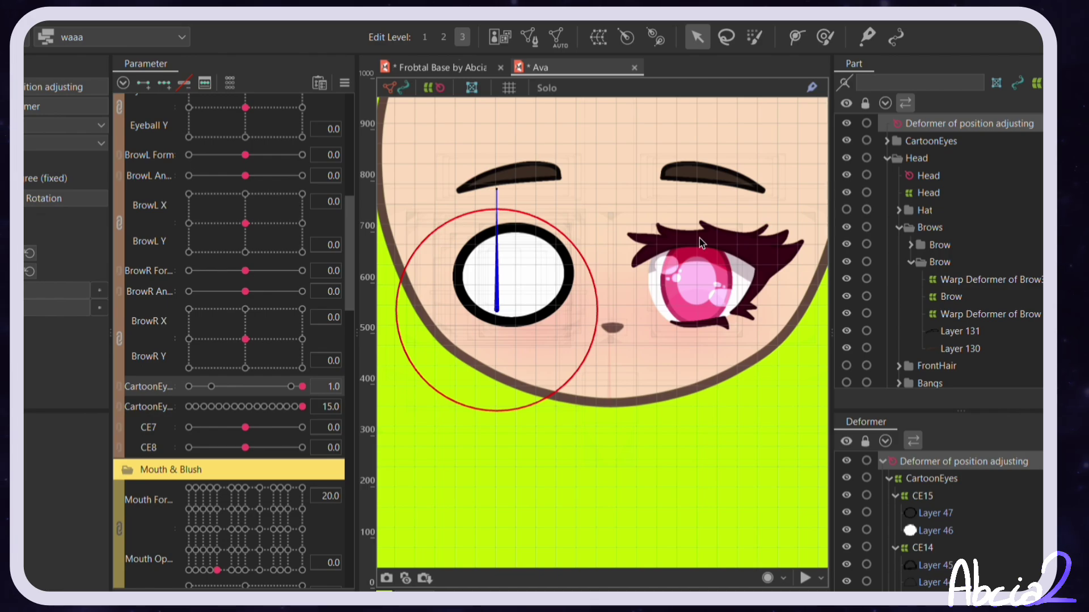
pyautogui.click(911, 262)
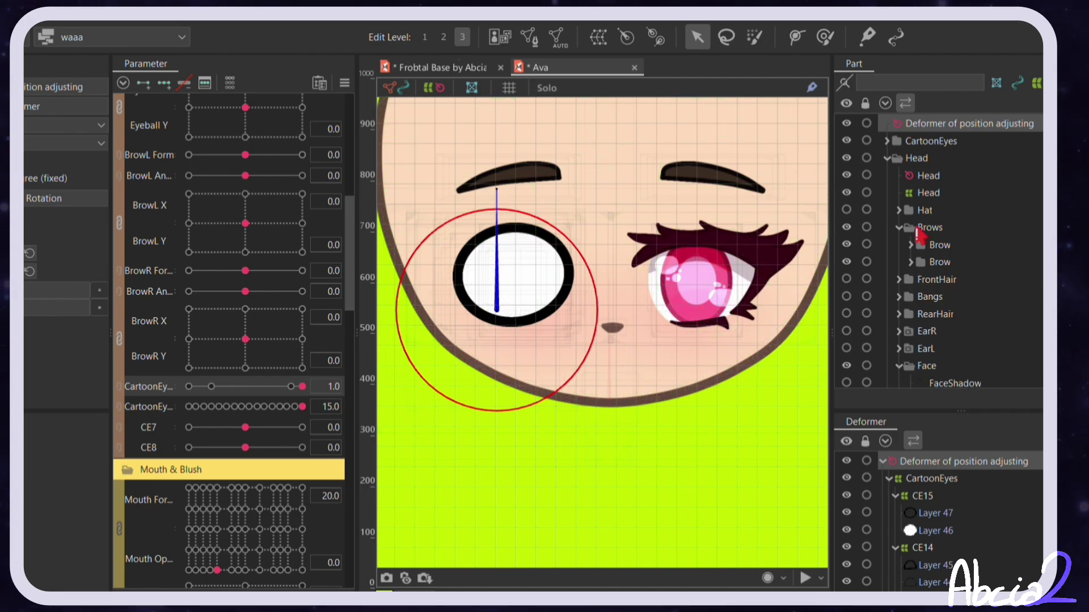
pyautogui.click(899, 228)
pyautogui.moveTo(964, 180); pyautogui.dragTo(978, 295)
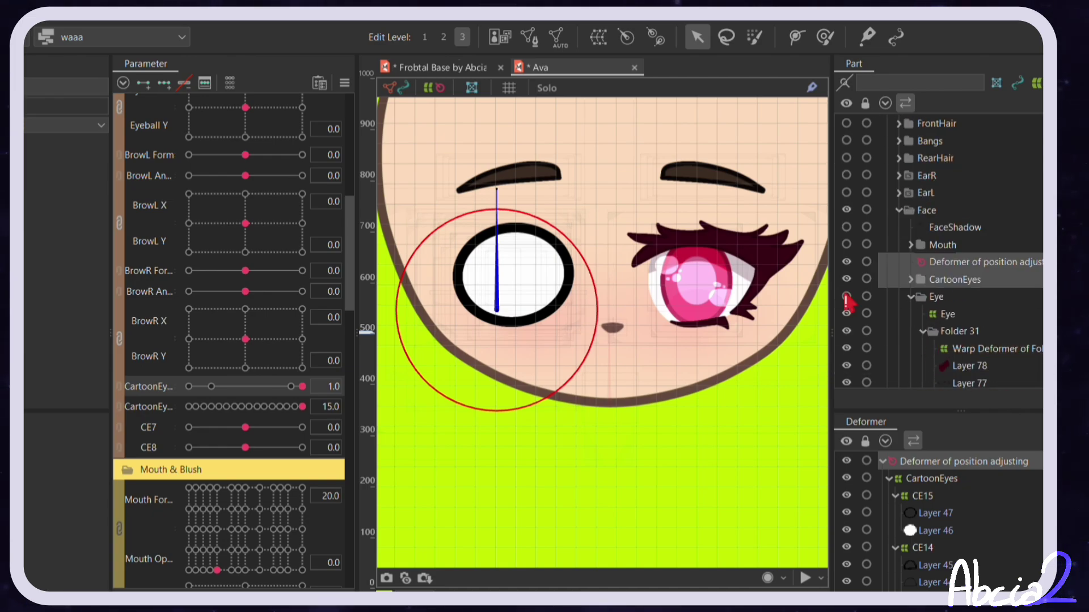
# Step: Move the position-adjusting deformer and CartoonEyes folder into the first Eye folder, above Folder 31, and delete the position-adjusting deformer
pyautogui.click(910, 297)
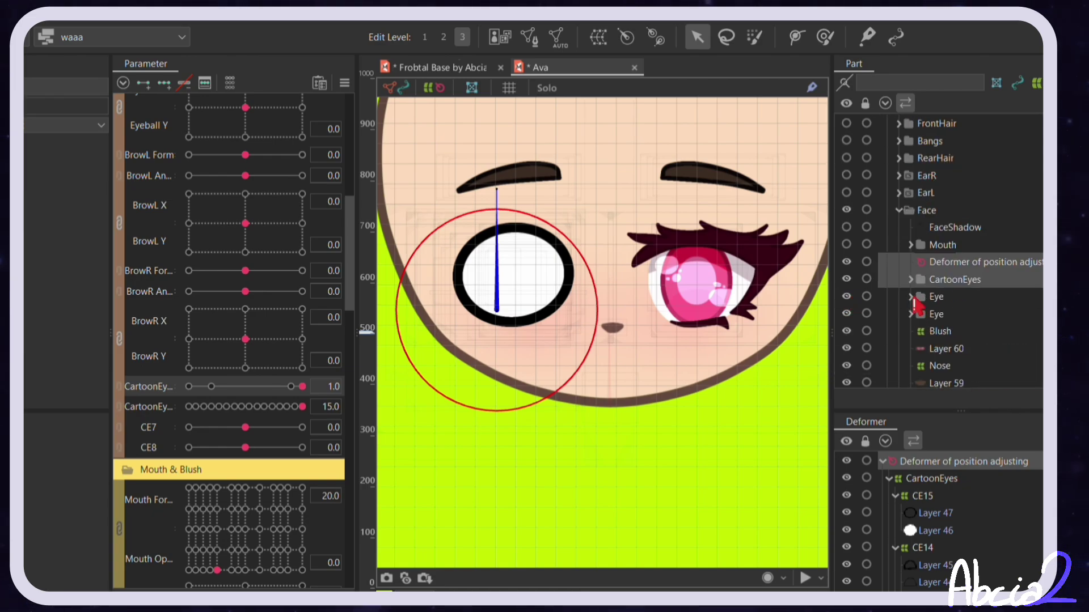
pyautogui.click(846, 314)
pyautogui.click(846, 314)
pyautogui.click(846, 297)
pyautogui.click(911, 297)
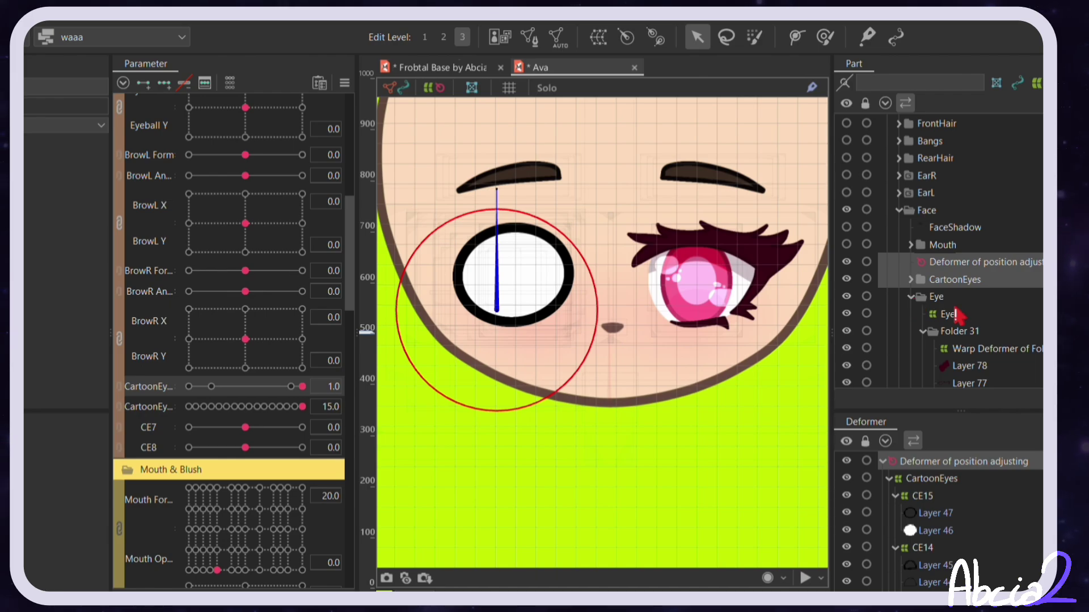
pyautogui.click(922, 332)
pyautogui.moveTo(956, 284); pyautogui.dragTo(968, 312)
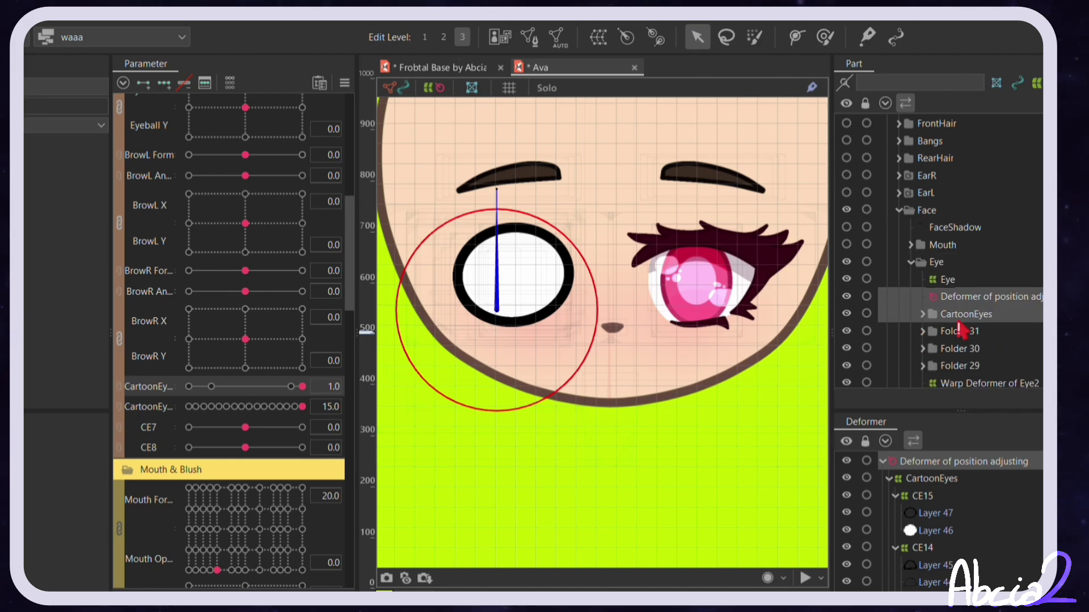
pyautogui.click(973, 314)
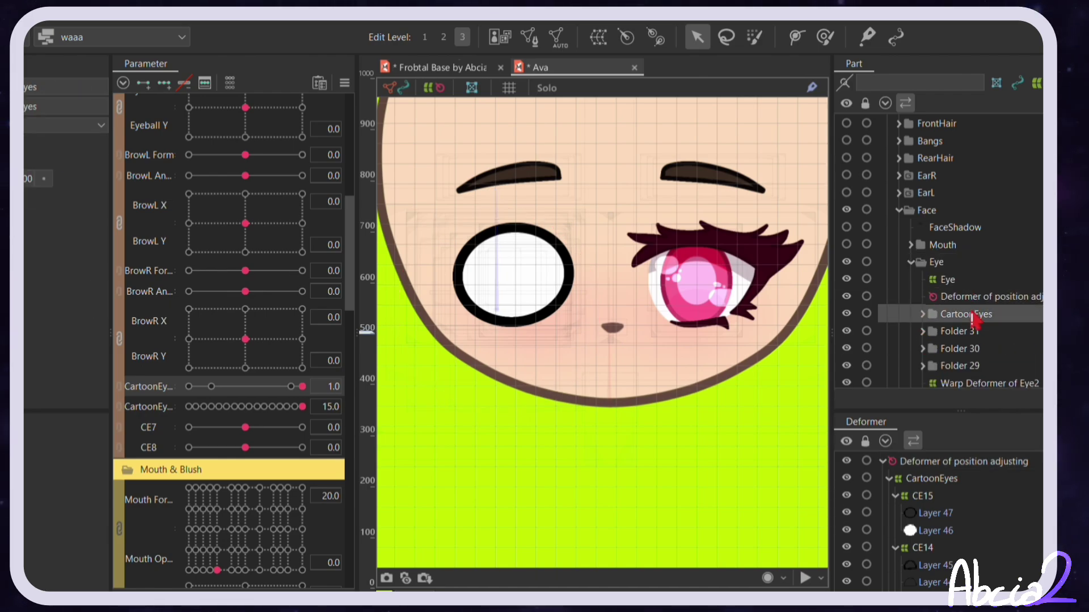
pyautogui.click(969, 296)
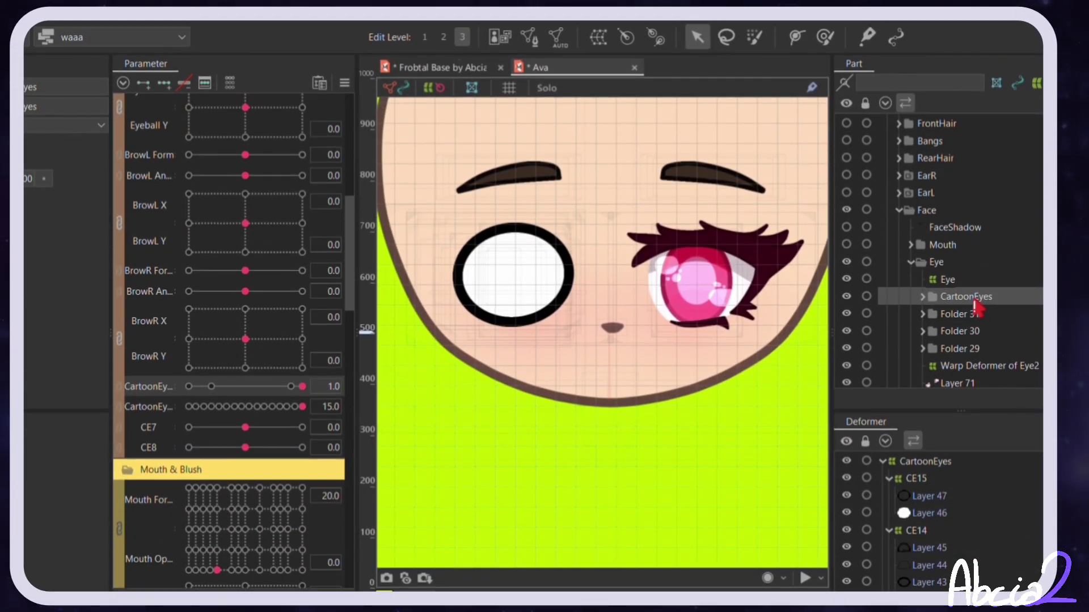
# Step: Copy the CartoonEyes folder with all its parts and deformers and paste it into the second Eye folder
pyautogui.click(502, 338)
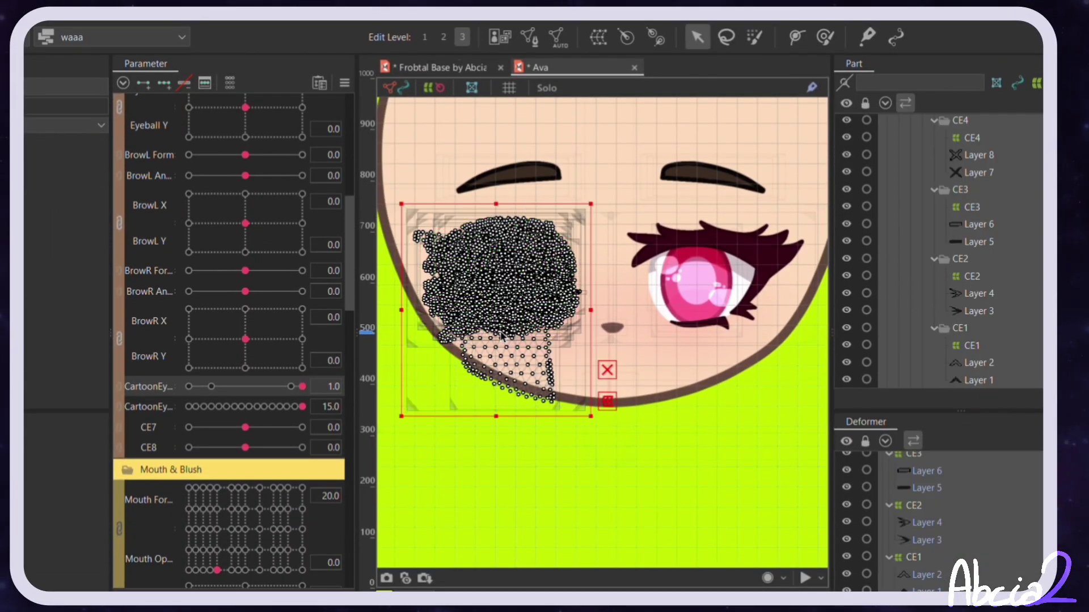
pyautogui.scroll(15, 994, 241)
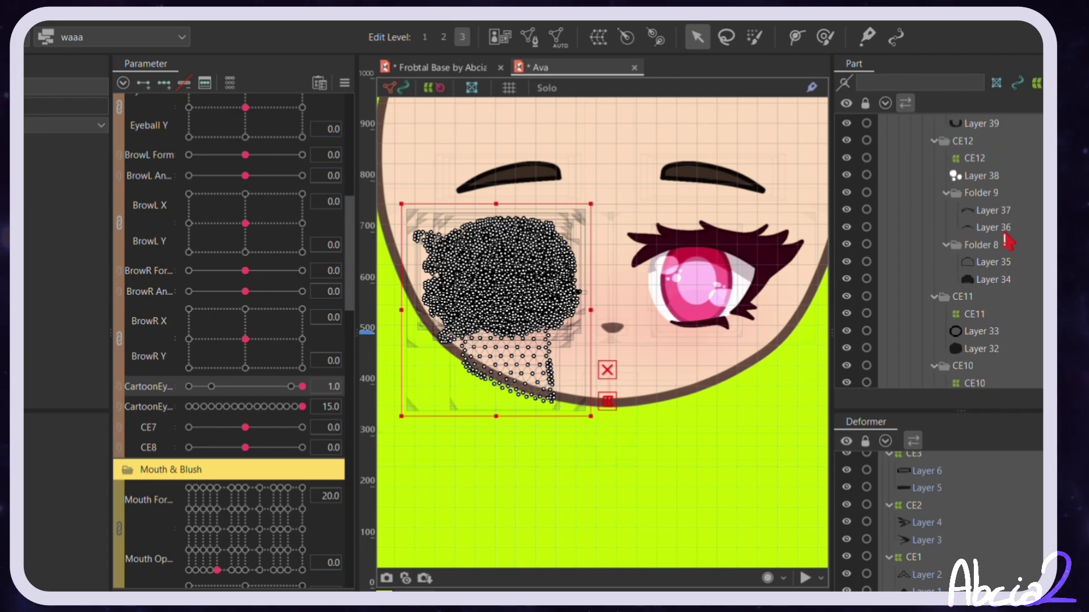
pyautogui.scroll(5, 993, 241)
pyautogui.scroll(-1, 992, 242)
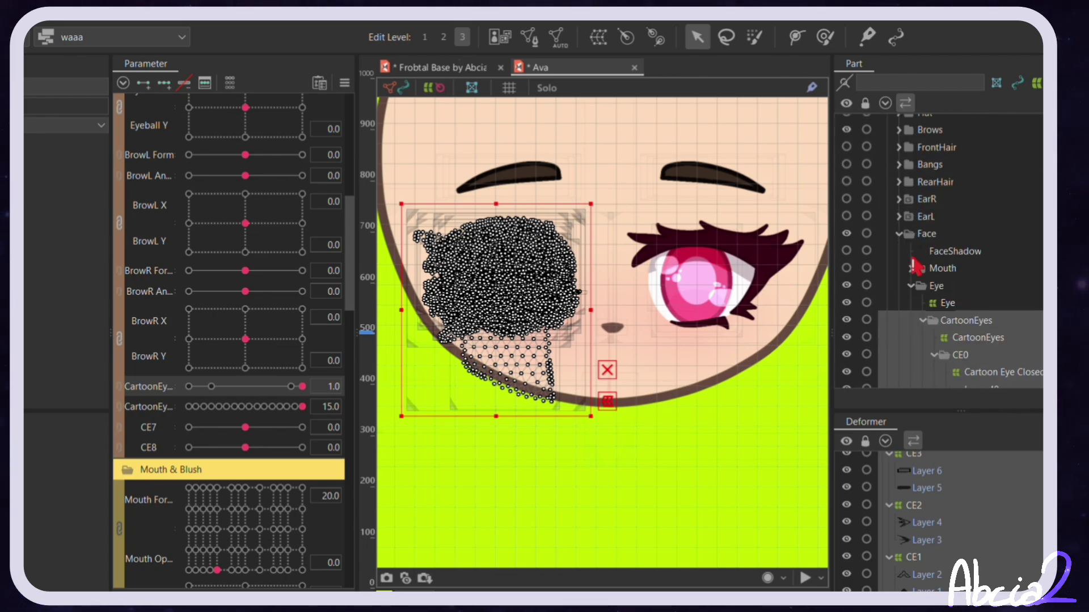
pyautogui.click(912, 286)
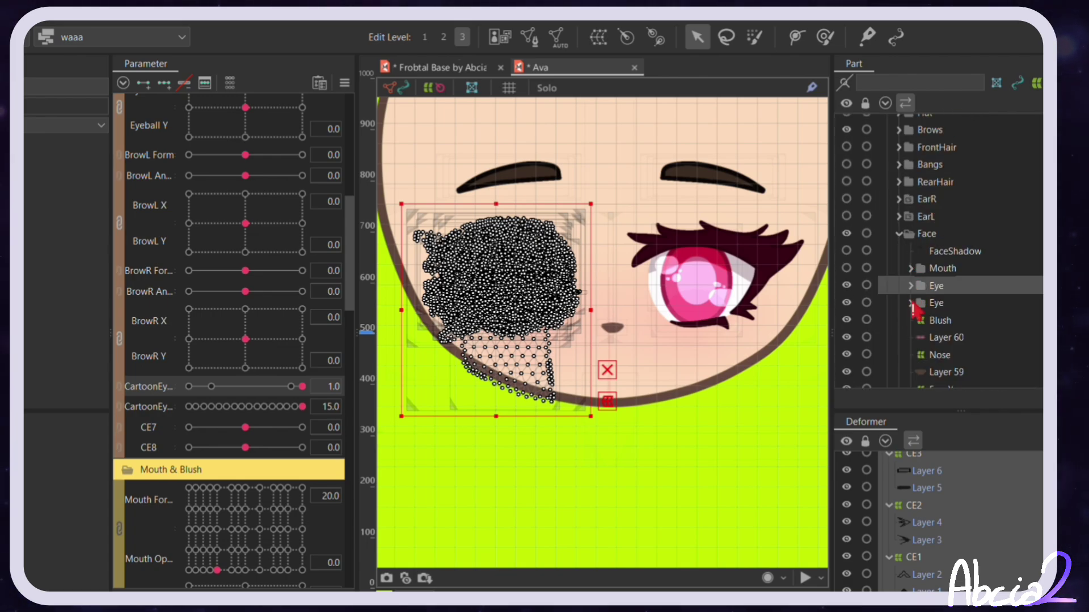
pyautogui.click(912, 302)
pyautogui.click(947, 305)
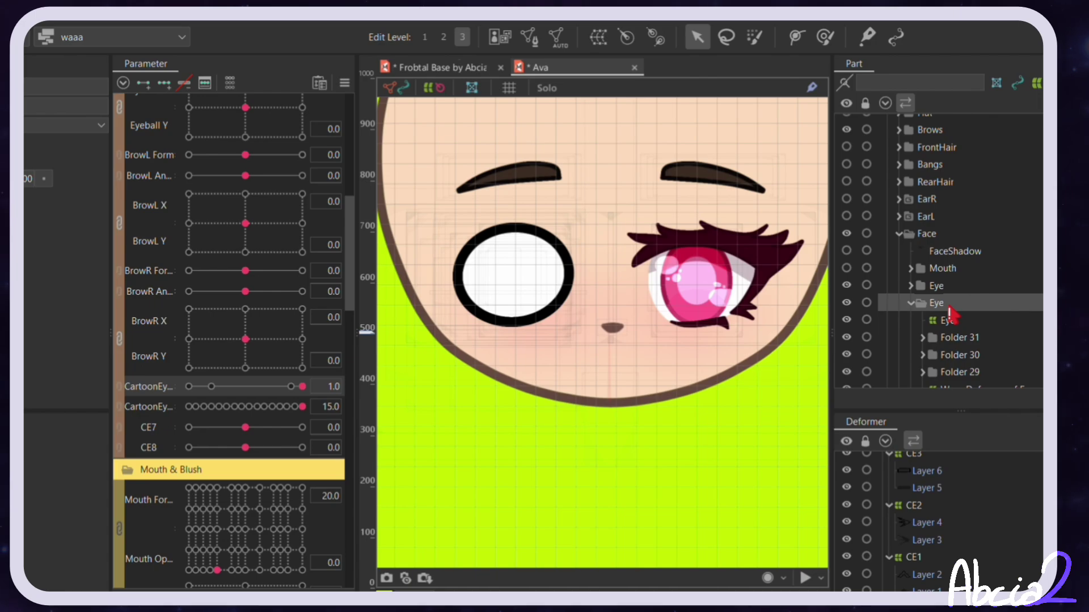
pyautogui.hotkey('ctrl', 'v')
# Step: Mirror the pasted cartoon eye horizontally through its position-adjusting deformer in the second Eye folder
pyautogui.scroll(5, 957, 300)
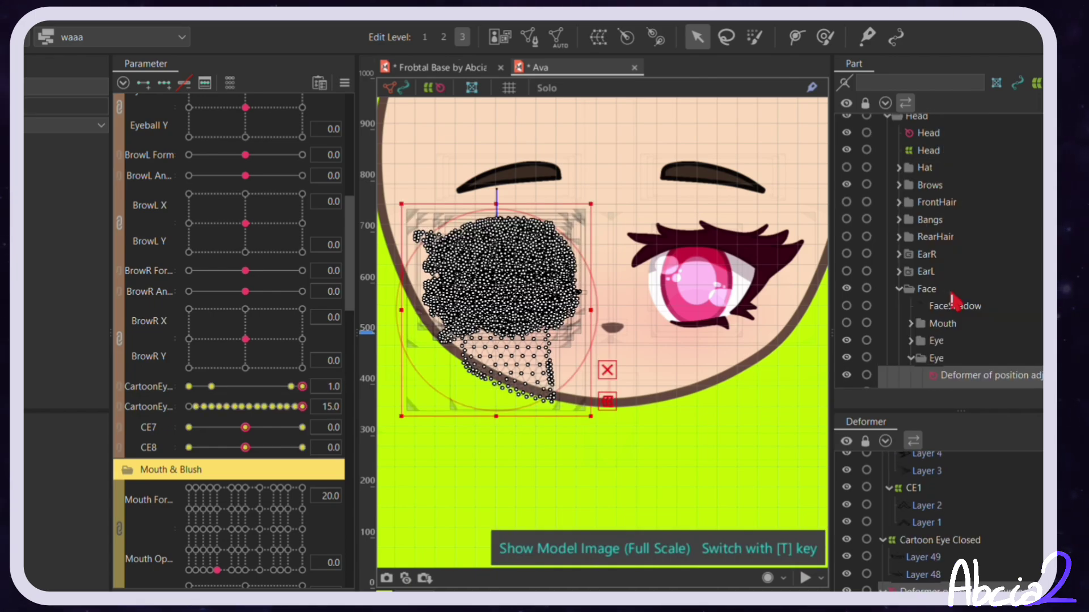
pyautogui.scroll(-1, 959, 297)
pyautogui.scroll(-3, 957, 296)
pyautogui.click(997, 197)
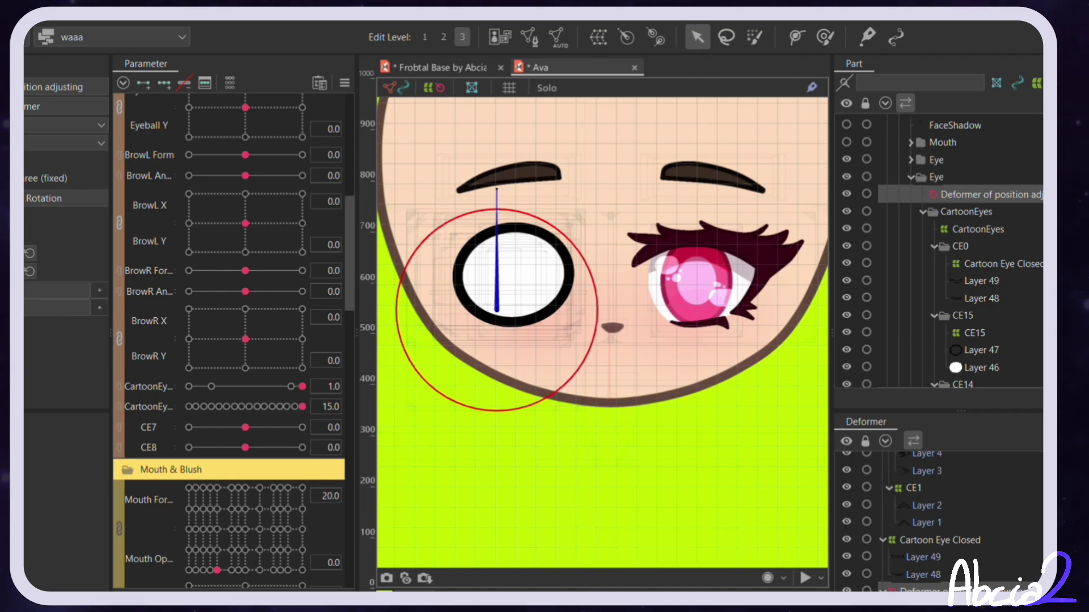
pyautogui.hotkey('ctrl', 'v')
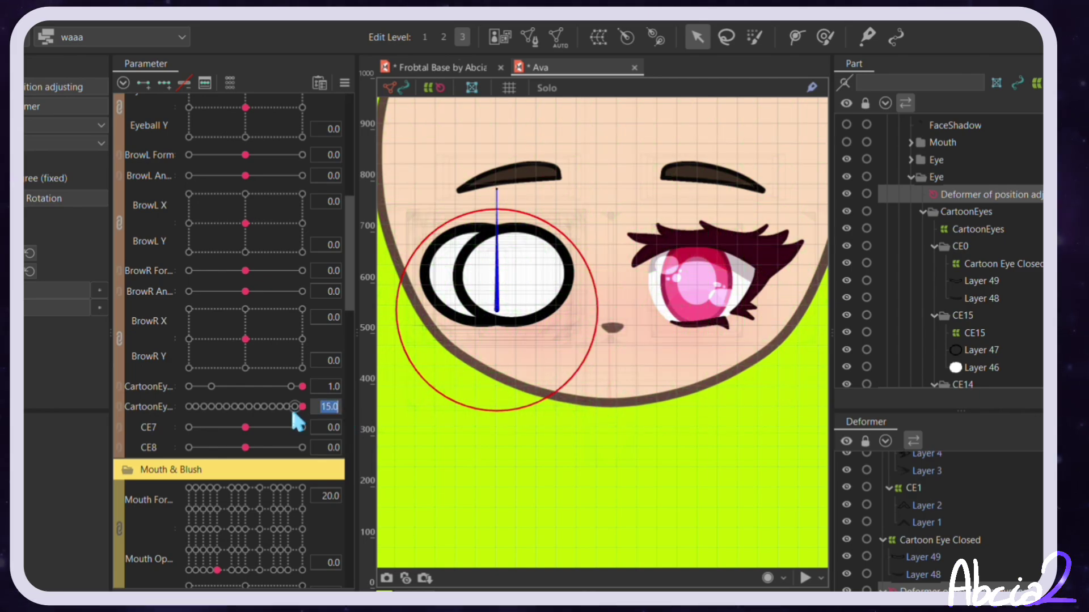
# Step: Preview both cartoon-eye copies across the CartoonEyes parameter and set it to 5.0
pyautogui.moveTo(302, 409); pyautogui.dragTo(207, 417)
pyautogui.click(325, 407)
pyautogui.write('5')
pyautogui.press('Return')
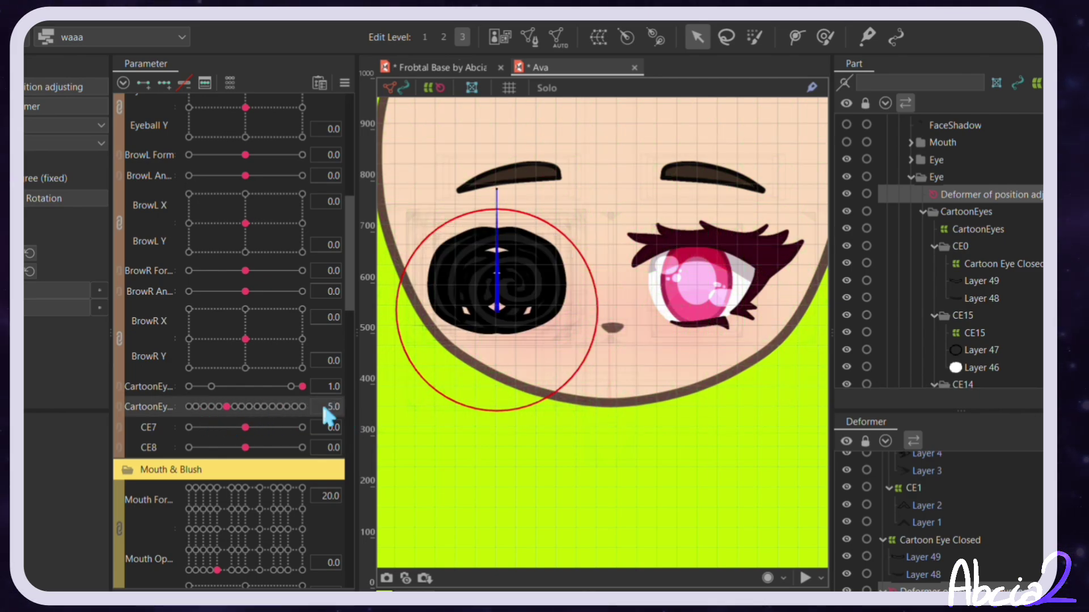
# Step: Set the CartoonEyes parameter to 6.0 and move the mirrored cartoon eye by its position-adjusting deformer over the still uncovered eye
pyautogui.write('4')
pyautogui.press('Return')
pyautogui.write('6')
pyautogui.press('Return')
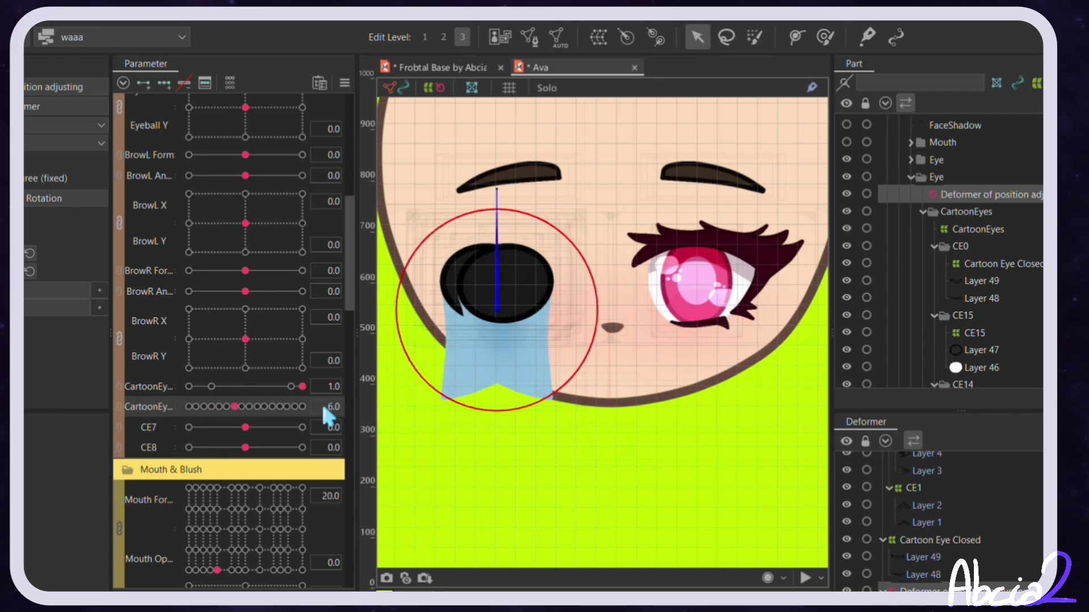
pyautogui.moveTo(501, 319); pyautogui.dragTo(724, 324)
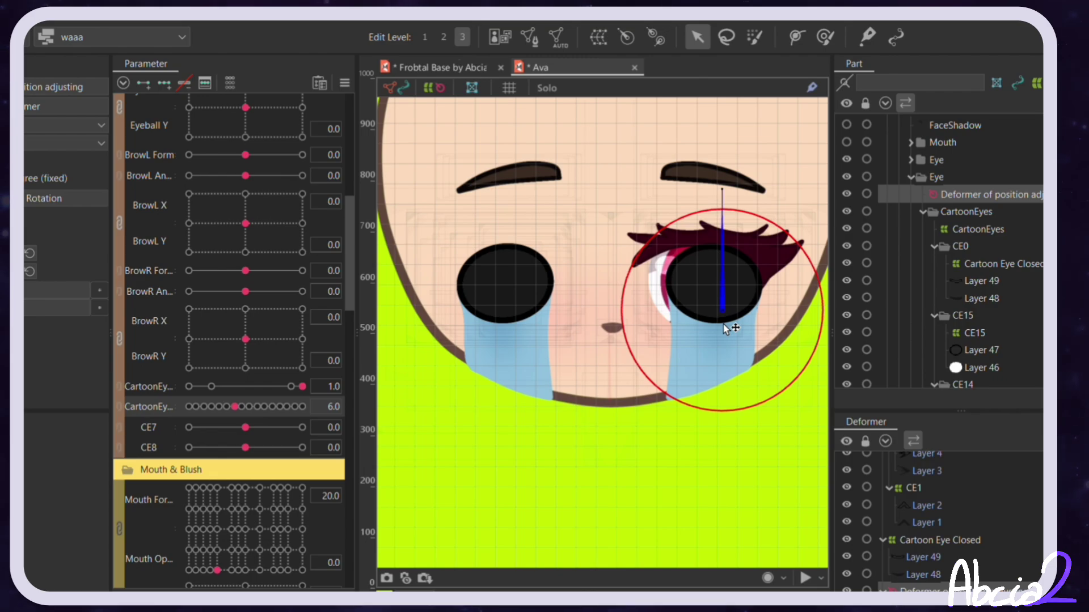
# Step: Reset the CartoonEyes expression parameter to 0.0 and duplicate both CartoonEyes parameters, CE7 and CE8 directly below CE8
pyautogui.moveTo(303, 387); pyautogui.dragTo(420, 414)
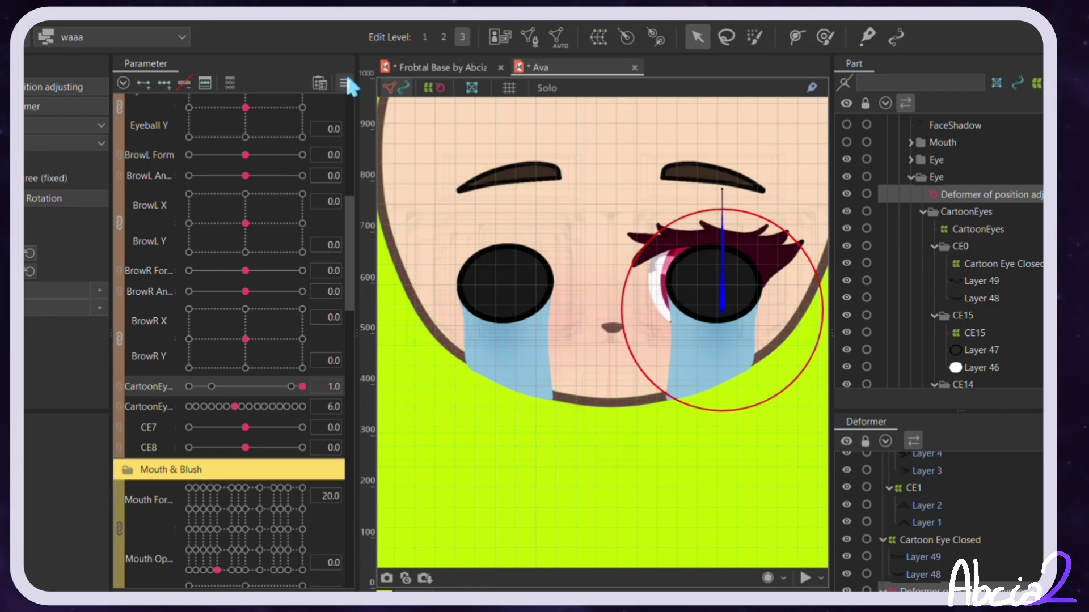
pyautogui.hotkey('ctrl', 'z')
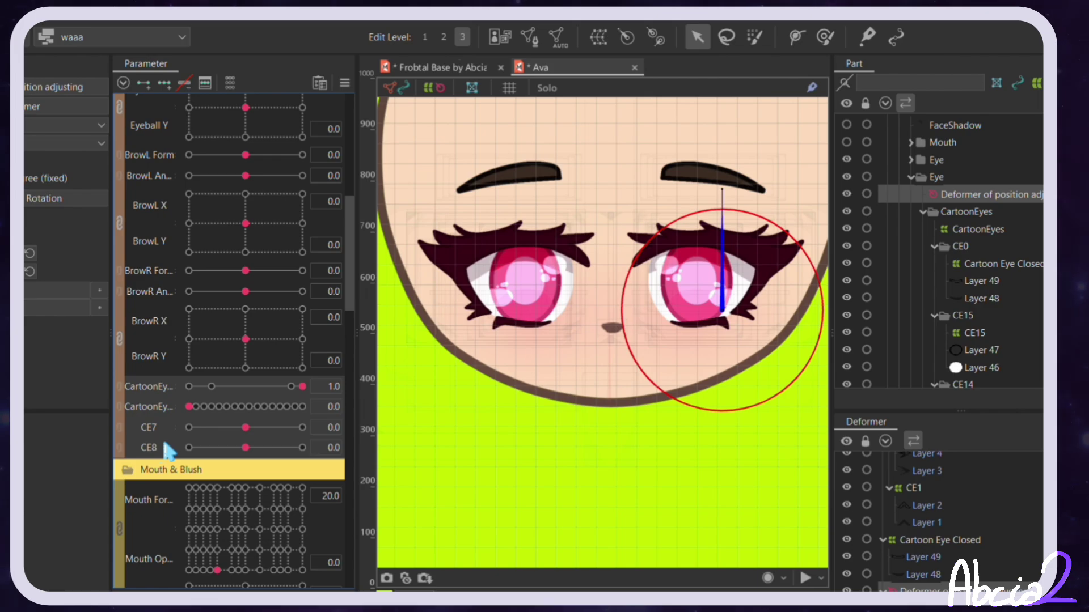
pyautogui.click(225, 483)
pyautogui.moveTo(195, 444); pyautogui.dragTo(216, 465)
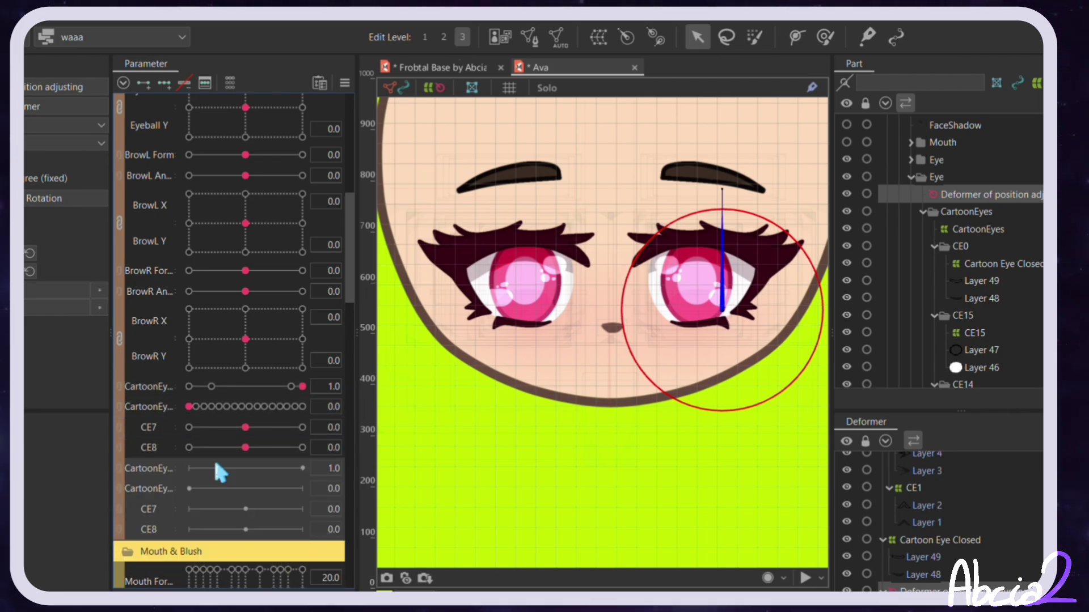
# Step: Select all contents of the second Eye's CartoonEyes folder and reassign their keyforms from the original cartoon-eye parameters to the duplicated ones
pyautogui.click(977, 212)
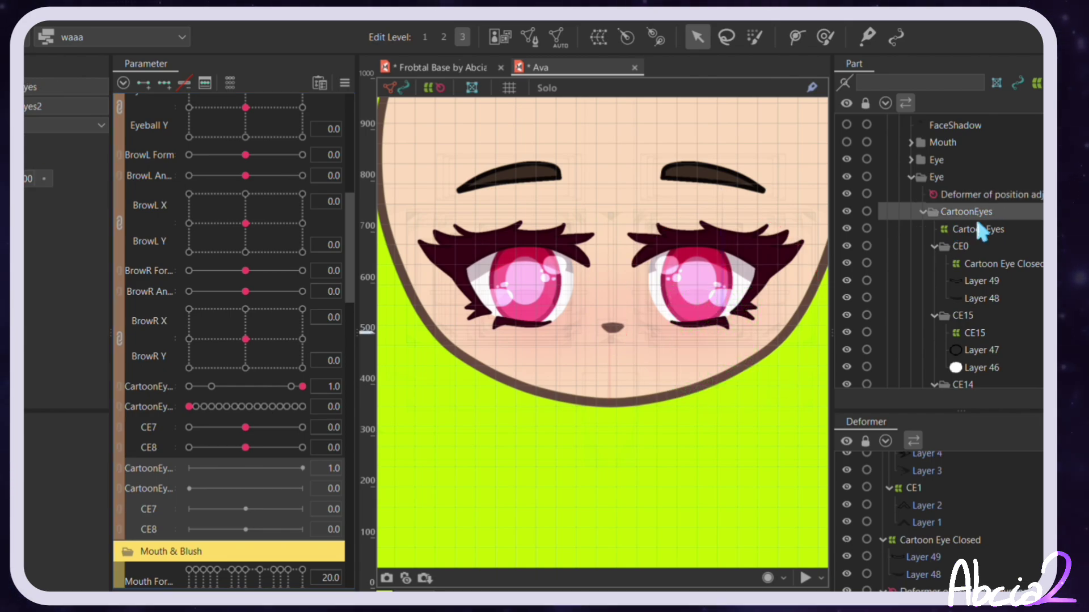
pyautogui.click(924, 212)
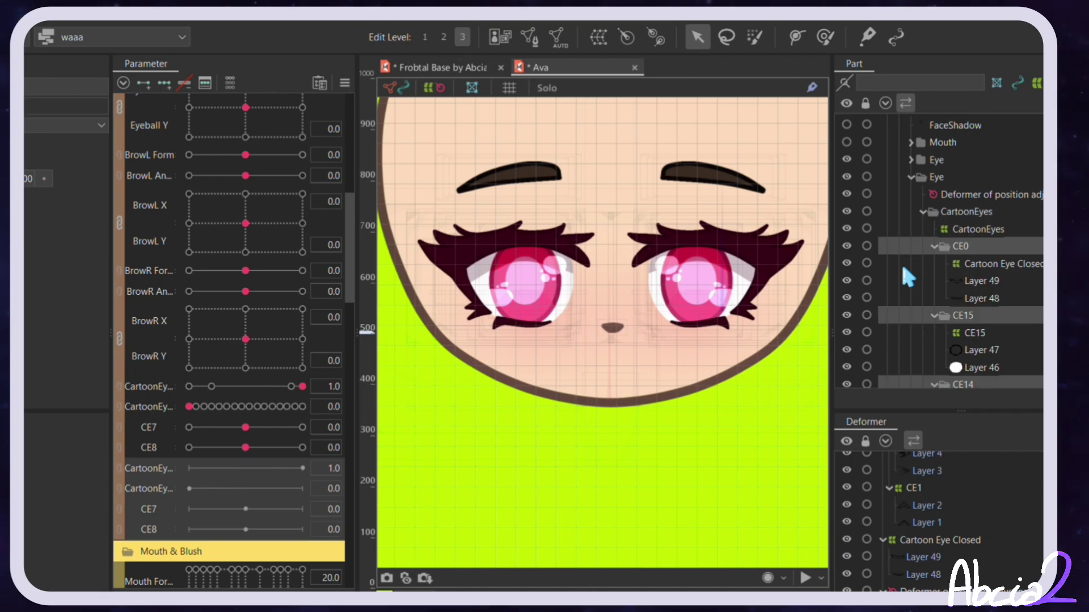
pyautogui.click(978, 214)
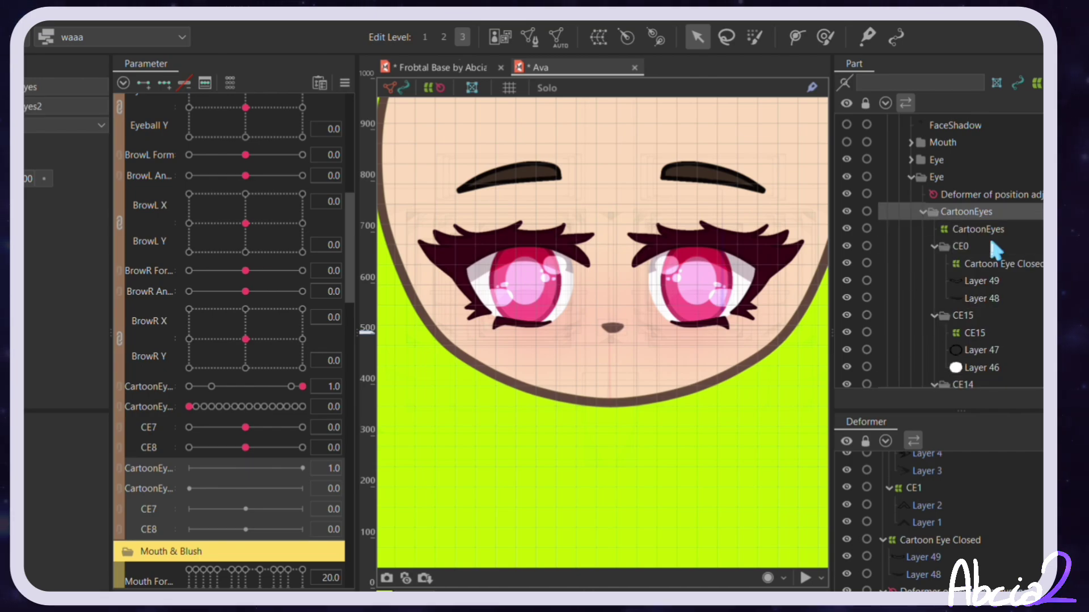
pyautogui.click(886, 246)
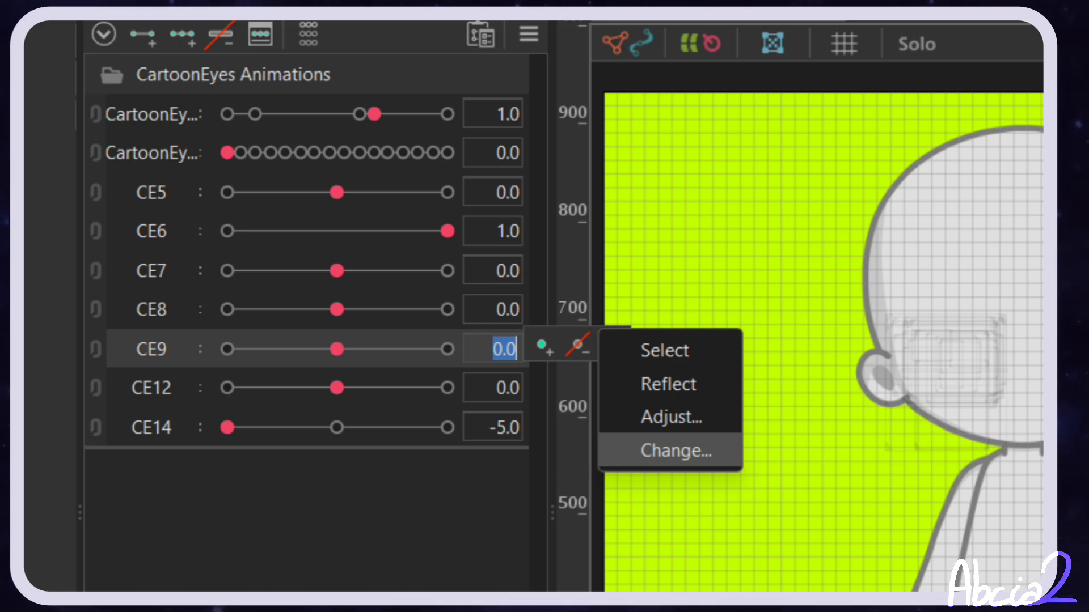
pyautogui.click(675, 450)
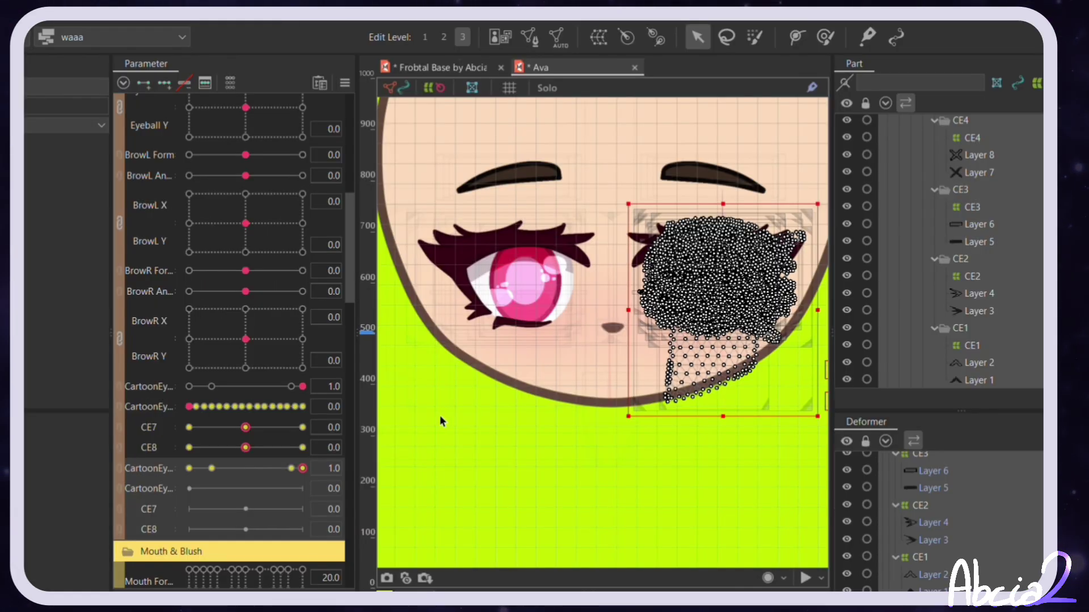
pyautogui.doubleClick(334, 427)
pyautogui.press('Return')
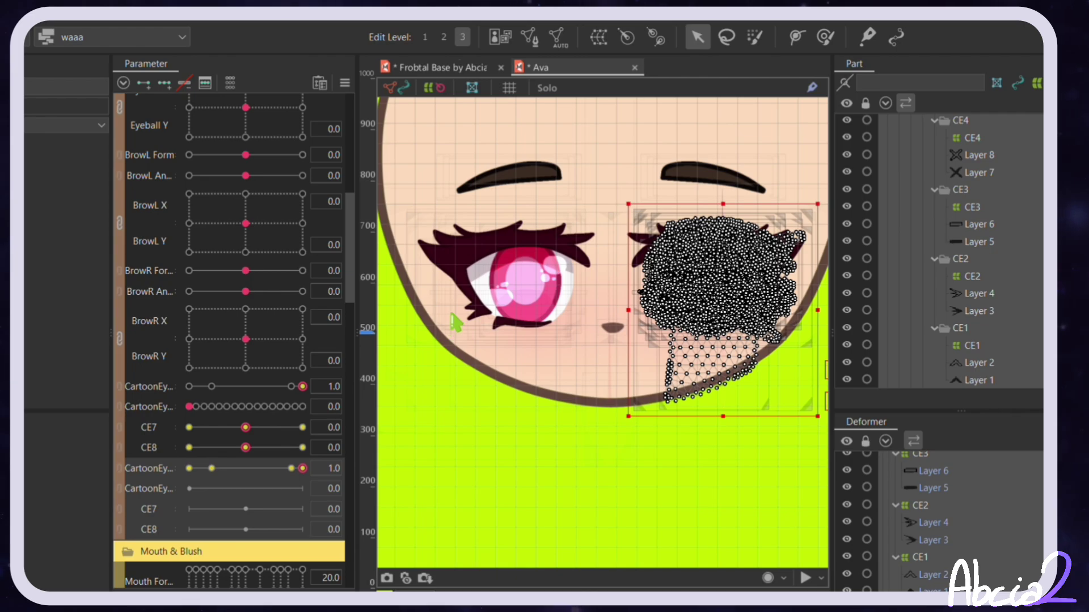
pyautogui.rightClick(330, 448)
pyautogui.click(405, 495)
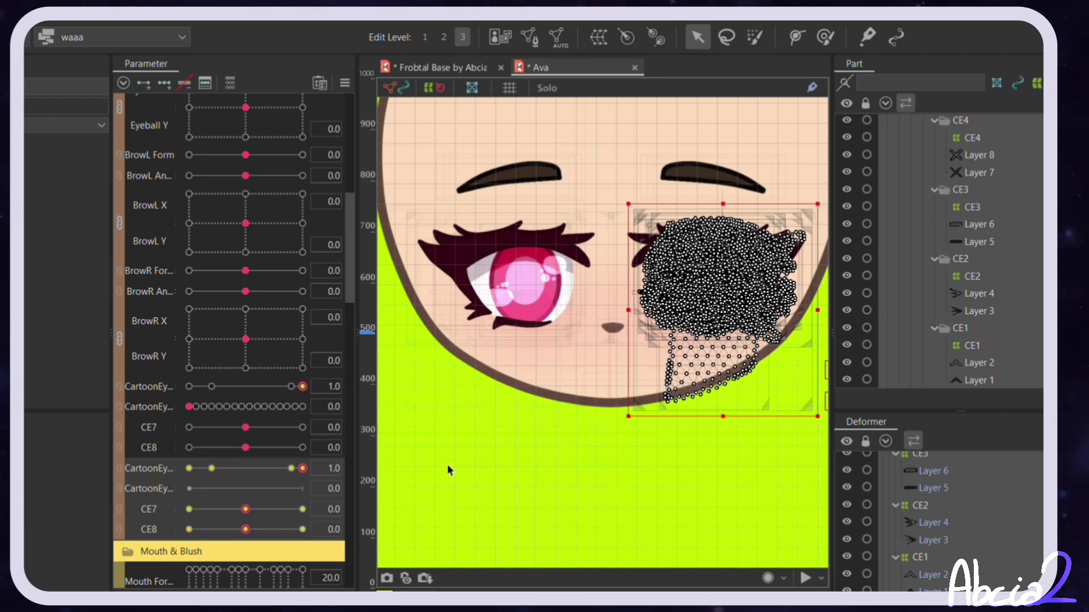
pyautogui.click(580, 462)
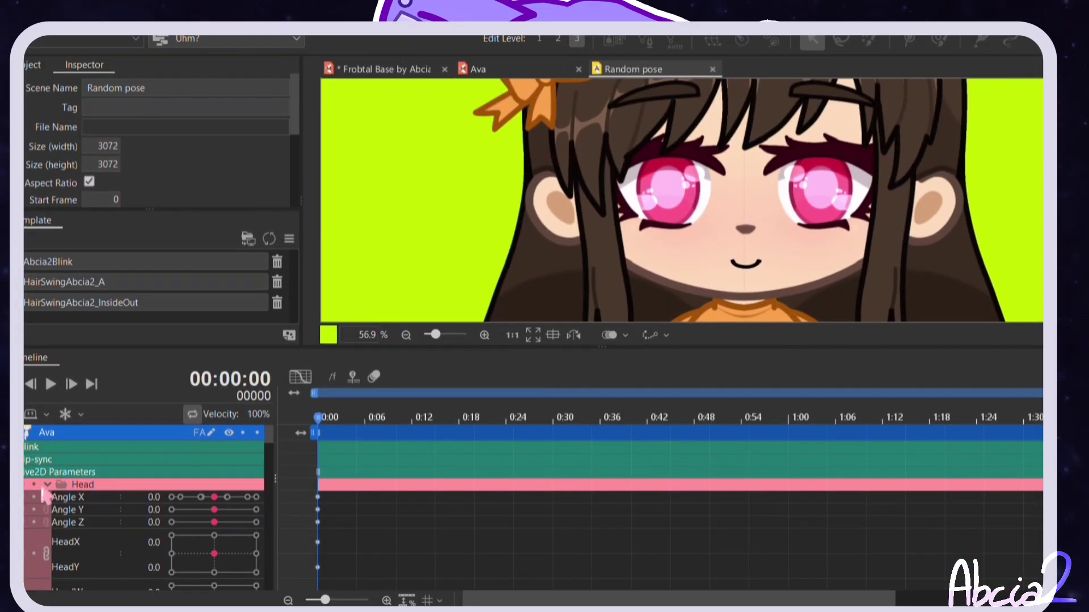
# Step: In the Random pose scene's timeline, collapse Ava's Head and Mouth & Blush parameter groups, leaving Eyes & Brow expanded
pyautogui.click(48, 484)
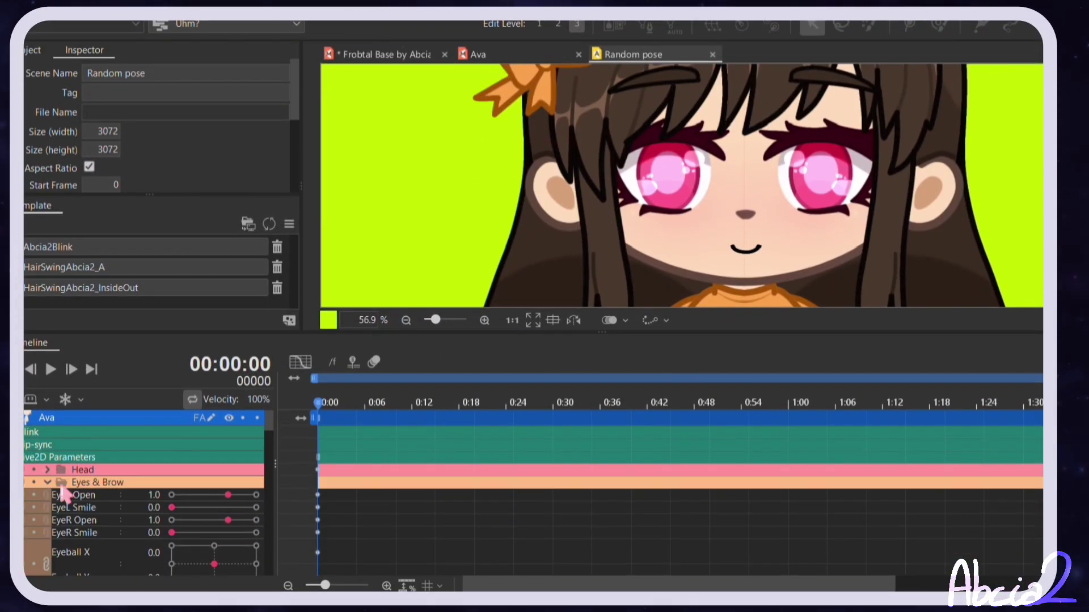
pyautogui.scroll(-3, 68, 497)
pyautogui.scroll(-2, 73, 493)
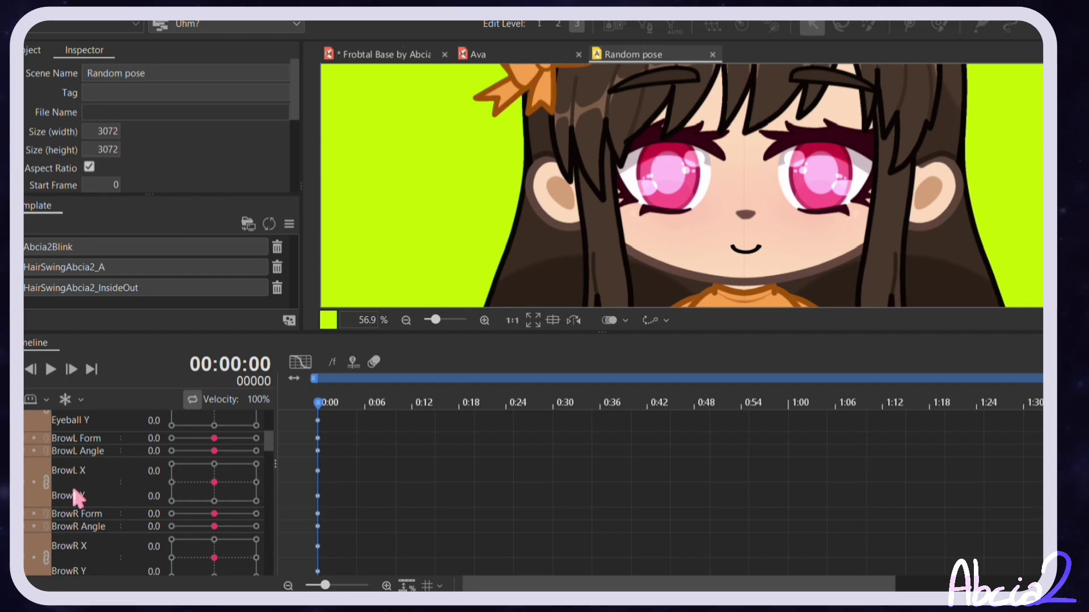
pyautogui.scroll(-2, 74, 493)
pyautogui.scroll(-2, 74, 493)
pyautogui.click(49, 533)
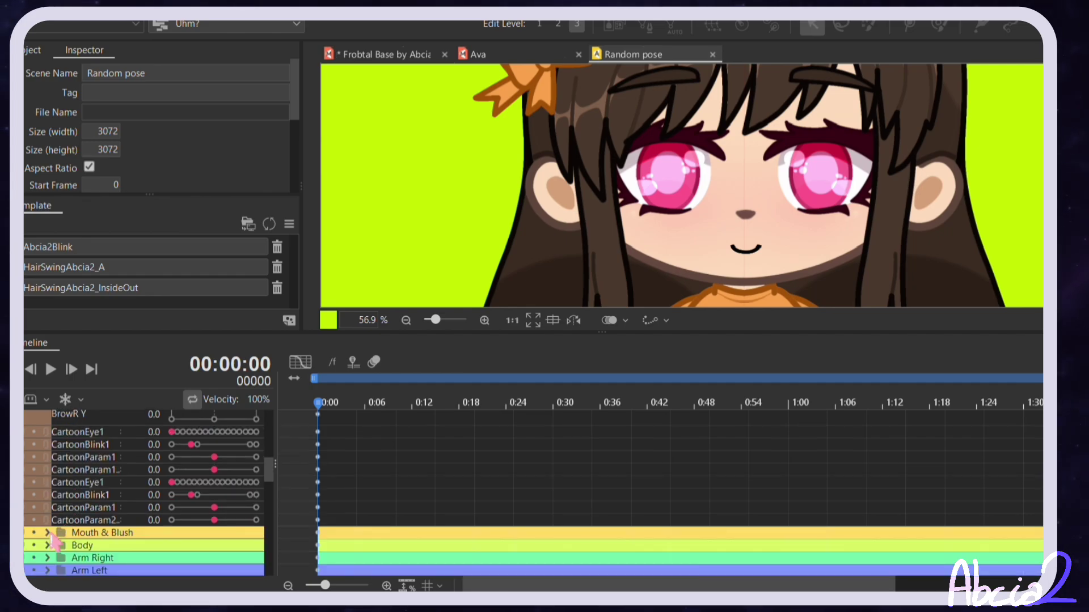
pyautogui.scroll(8, 82, 500)
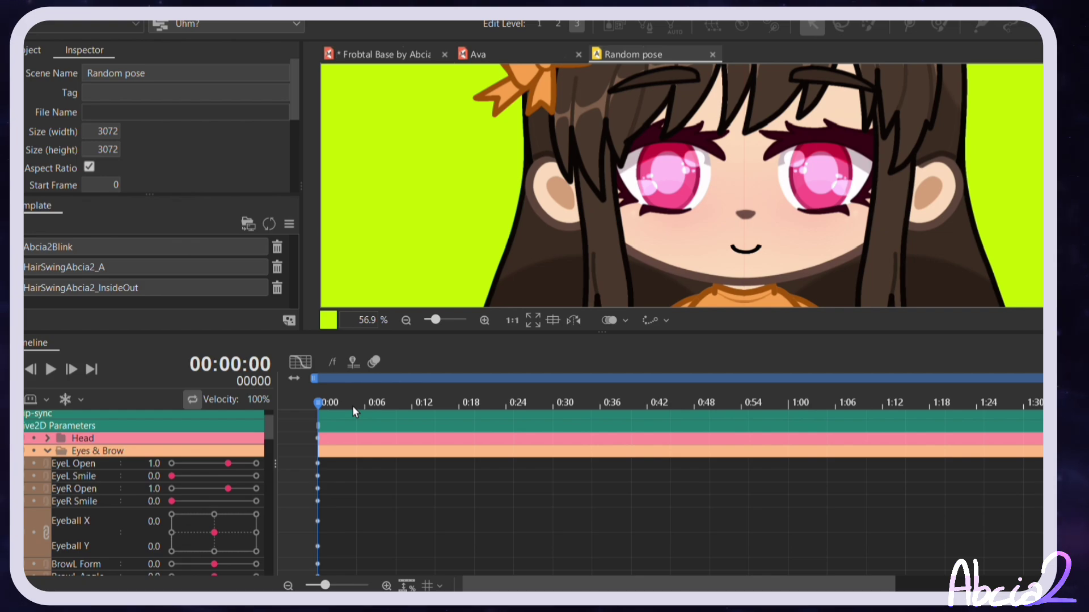
# Step: Key EyeL Open and EyeR Open at 0.0 on frame 5 to close both normal eyes
pyautogui.moveTo(348, 402); pyautogui.dragTo(358, 406)
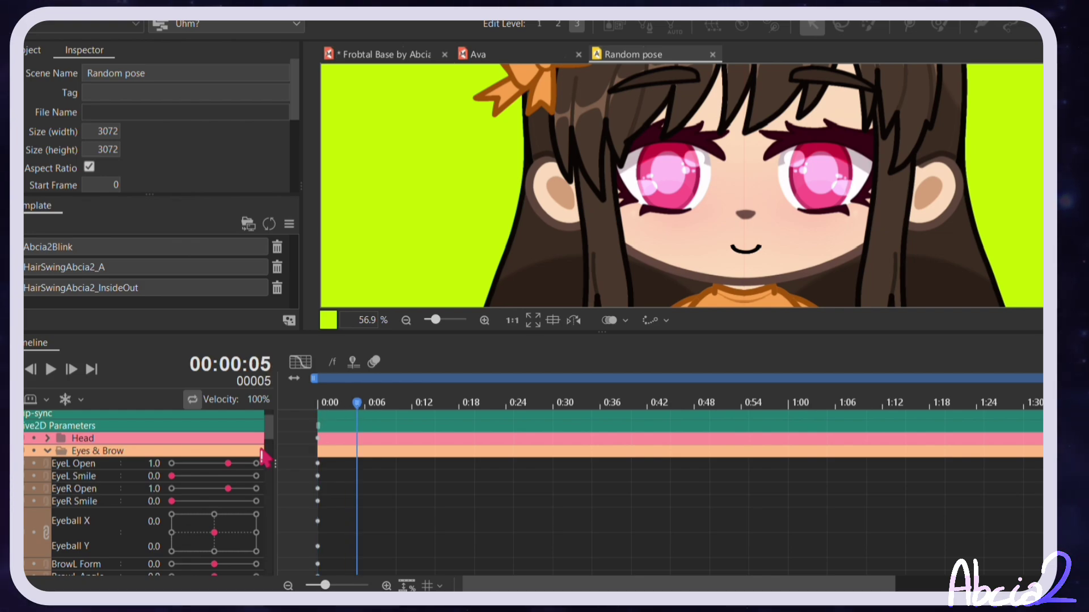
pyautogui.click(172, 464)
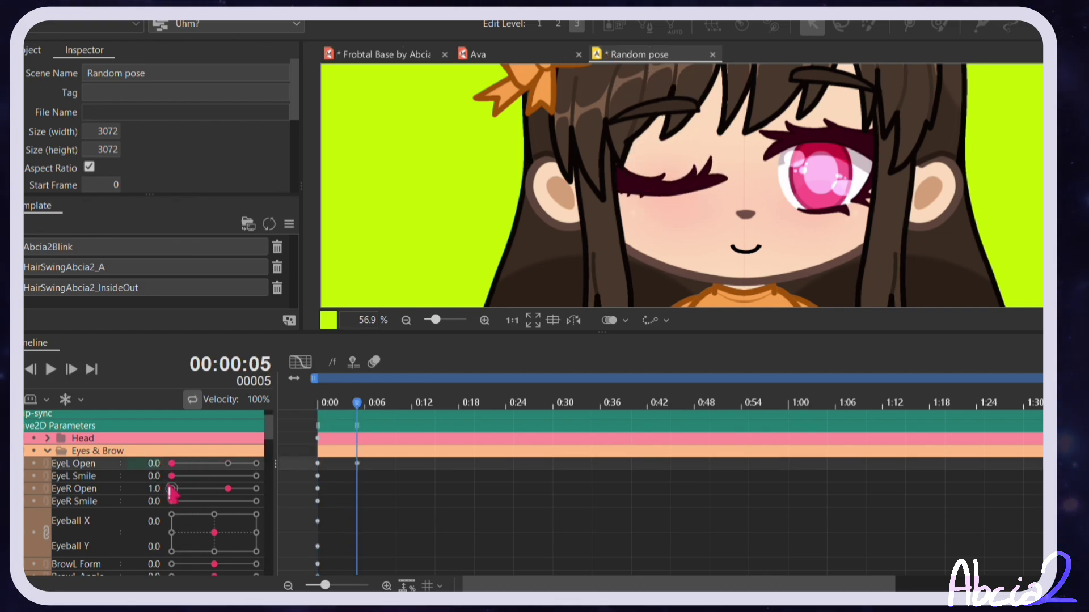
pyautogui.click(170, 489)
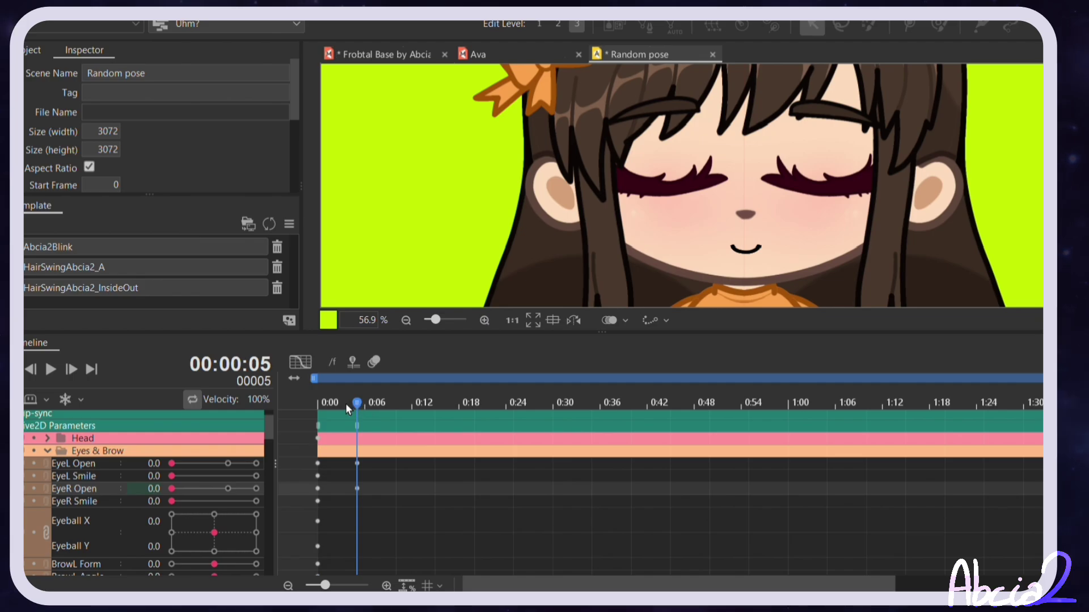
pyautogui.moveTo(345, 403)
pyautogui.mouseDown()
pyautogui.moveTo(303, 403)
pyautogui.moveTo(363, 416)
pyautogui.moveTo(358, 405)
pyautogui.mouseUp()
# Step: Key both CartoonEye1 parameters at 0.0 on frame 5 and at 15.0 on frame 6
pyautogui.scroll(-5, 184, 489)
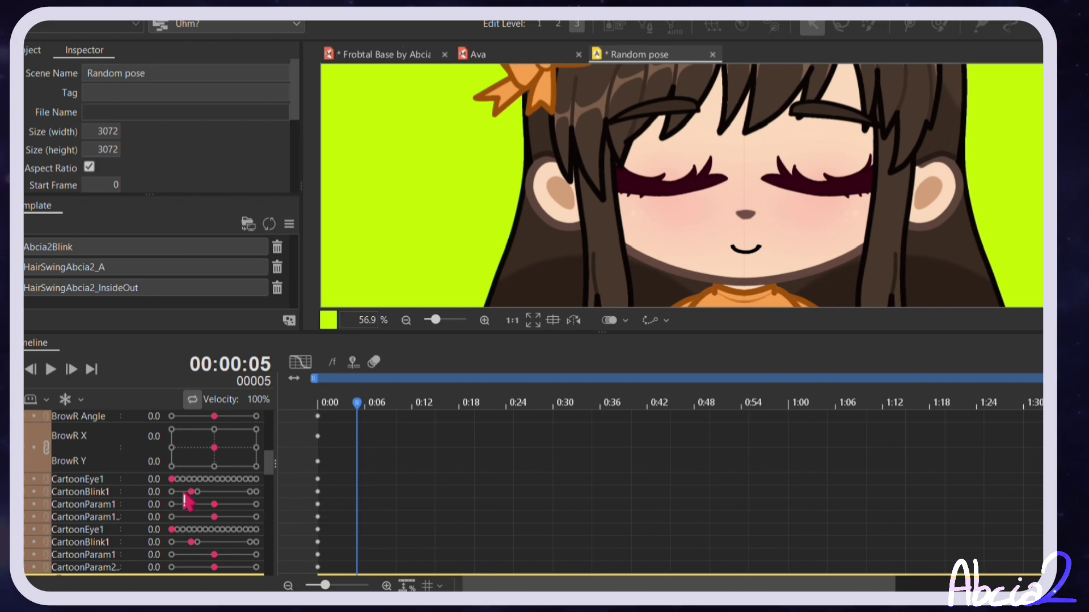
pyautogui.moveTo(177, 481); pyautogui.dragTo(166, 486)
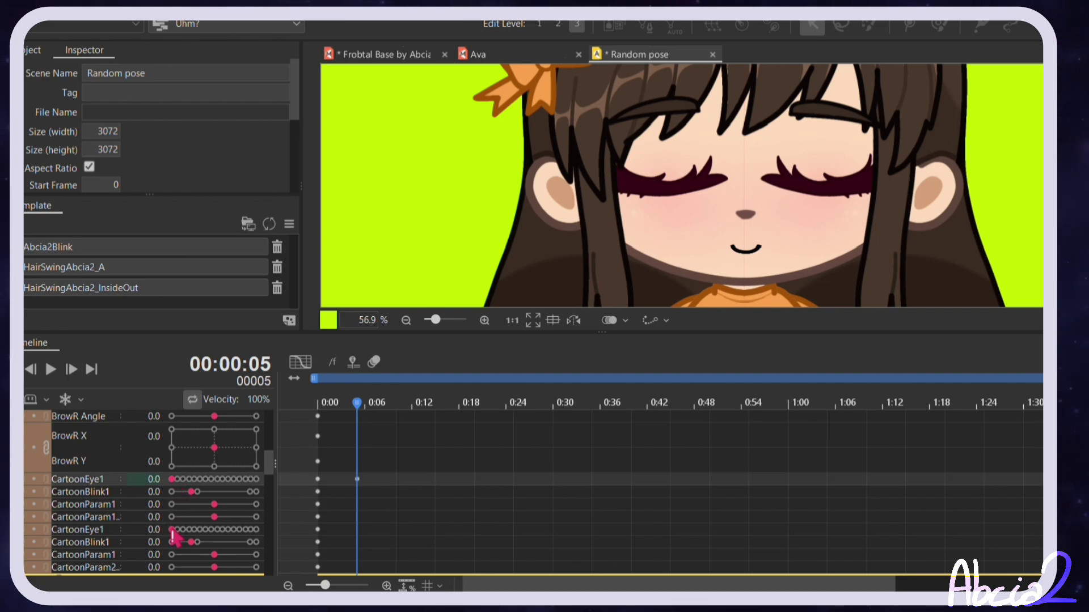
pyautogui.click(173, 533)
pyautogui.click(74, 370)
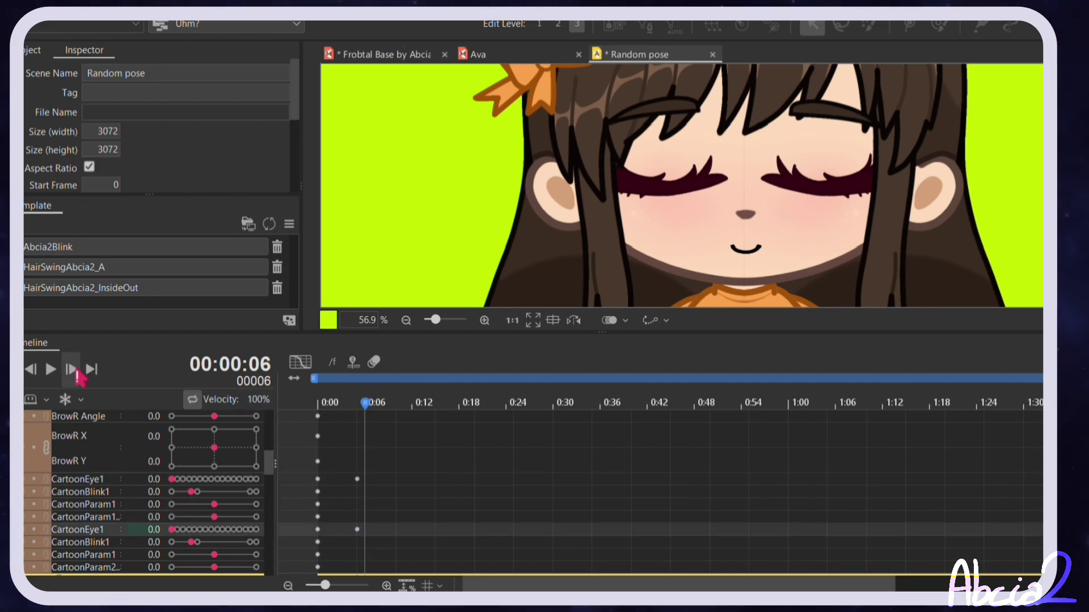
pyautogui.moveTo(174, 534); pyautogui.dragTo(260, 536)
pyautogui.click(260, 481)
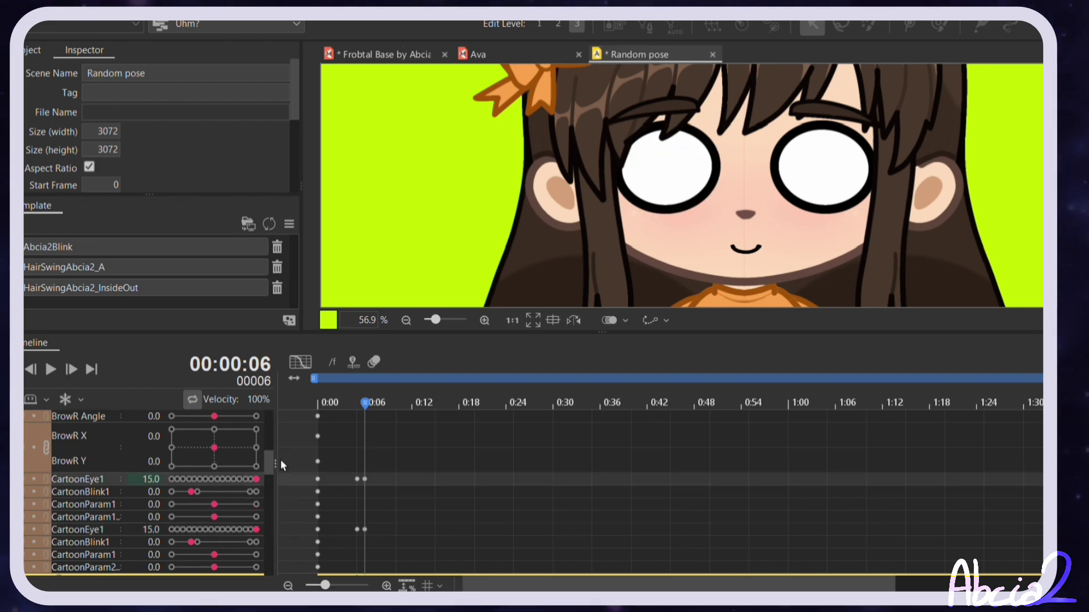
# Step: Key both CartoonBlink1 parameters at 0.0 on frame 5 and at 1.0 on frame 6
pyautogui.moveTo(364, 402); pyautogui.dragTo(357, 402)
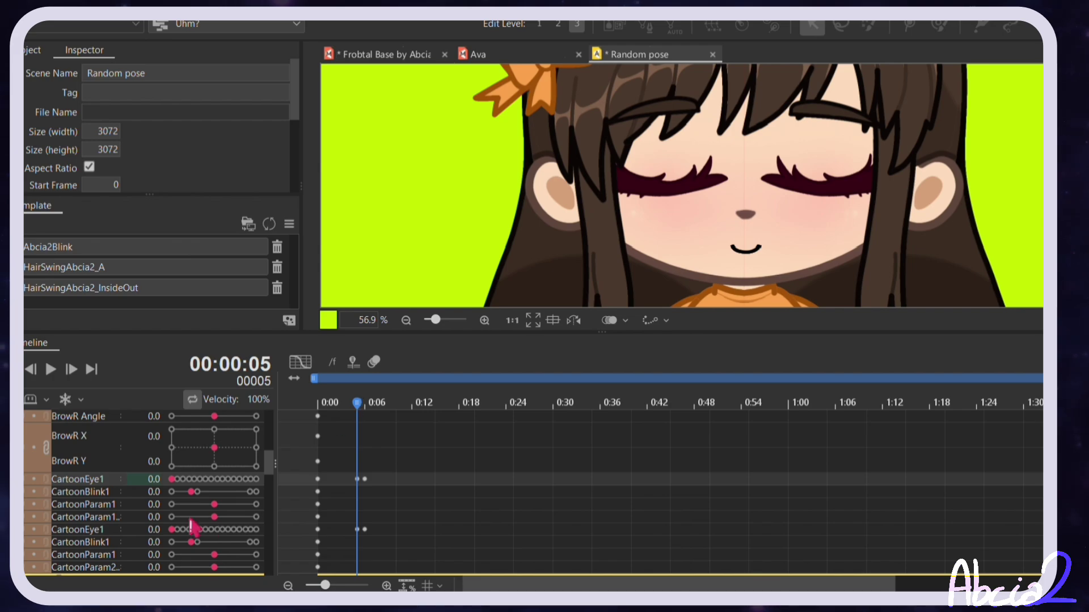
pyautogui.click(157, 492)
pyautogui.press('Return')
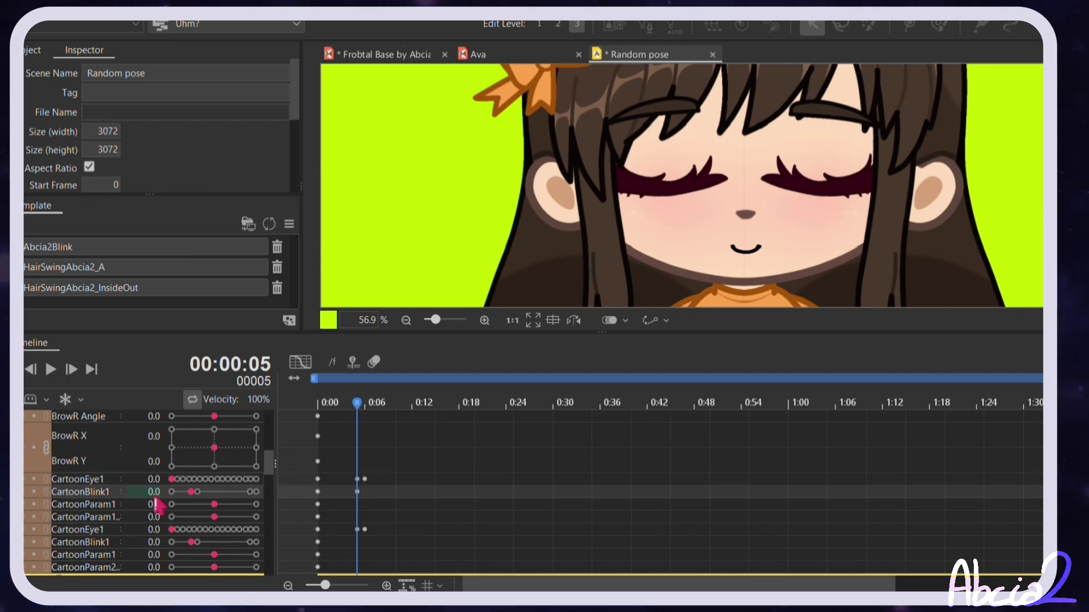
pyautogui.click(152, 543)
pyautogui.press('Return')
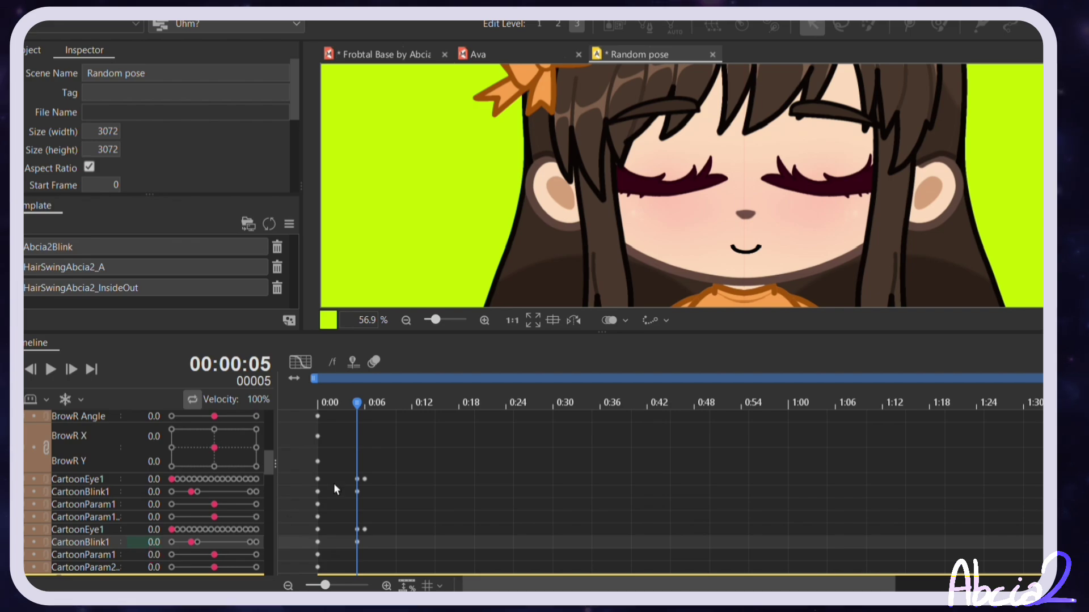
pyautogui.moveTo(359, 404); pyautogui.dragTo(367, 407)
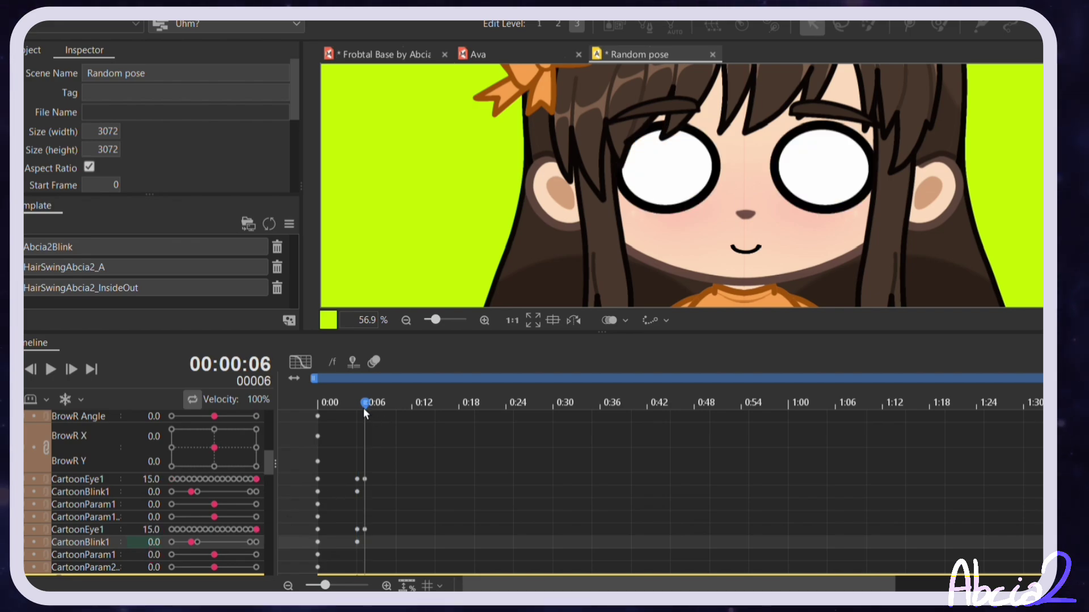
pyautogui.moveTo(193, 543); pyautogui.dragTo(256, 551)
pyautogui.moveTo(250, 492); pyautogui.dragTo(267, 500)
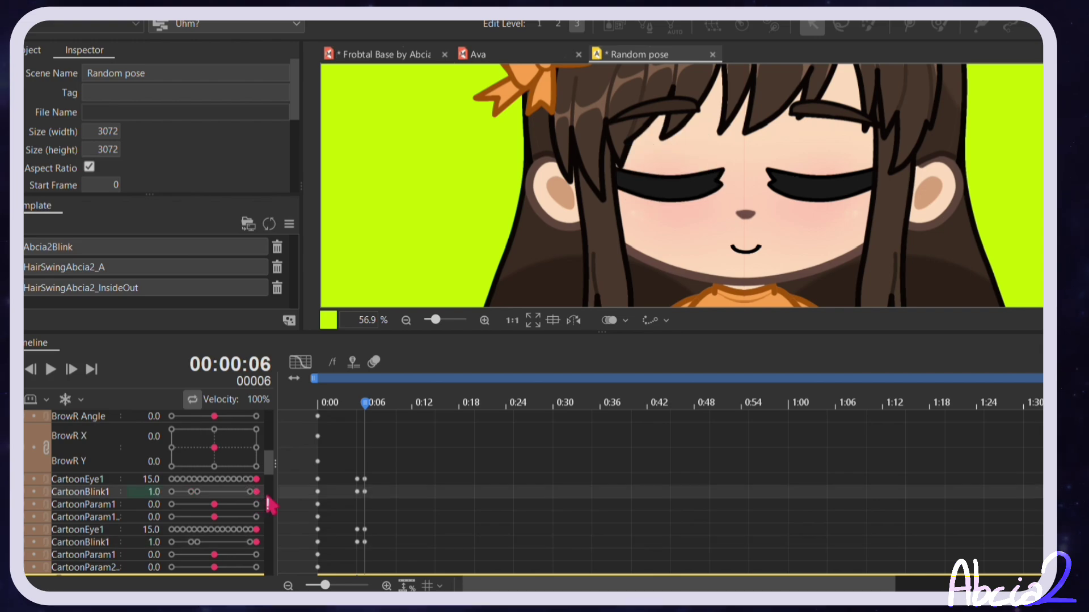
# Step: On frame 10, key both CartoonBlink1 parameters at 0.0 and both CartoonEye1 parameters at 15.0
pyautogui.moveTo(373, 403); pyautogui.dragTo(400, 422)
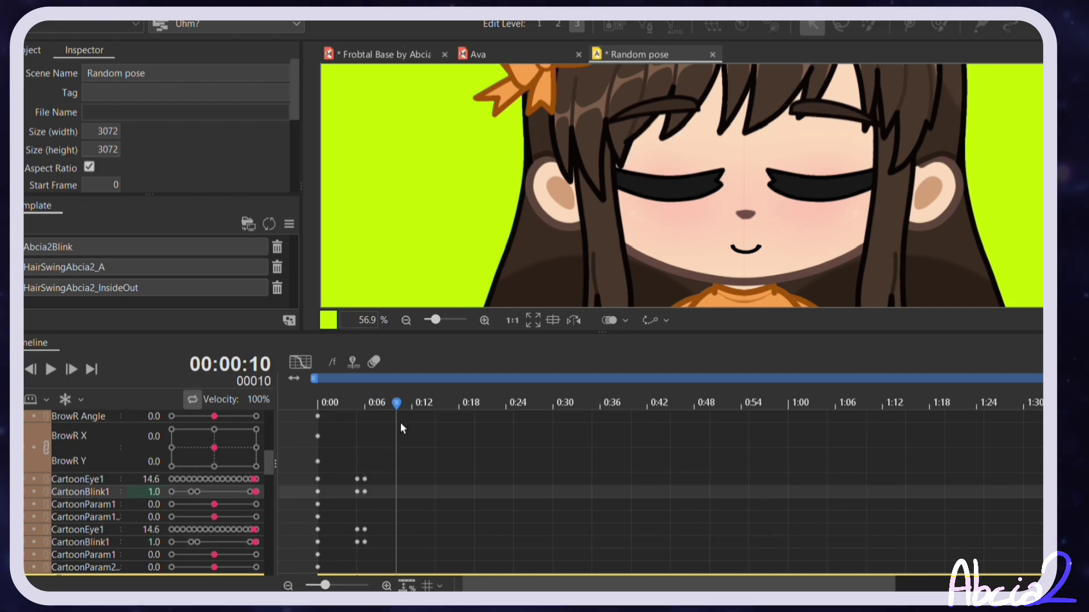
pyautogui.moveTo(217, 549); pyautogui.dragTo(205, 550)
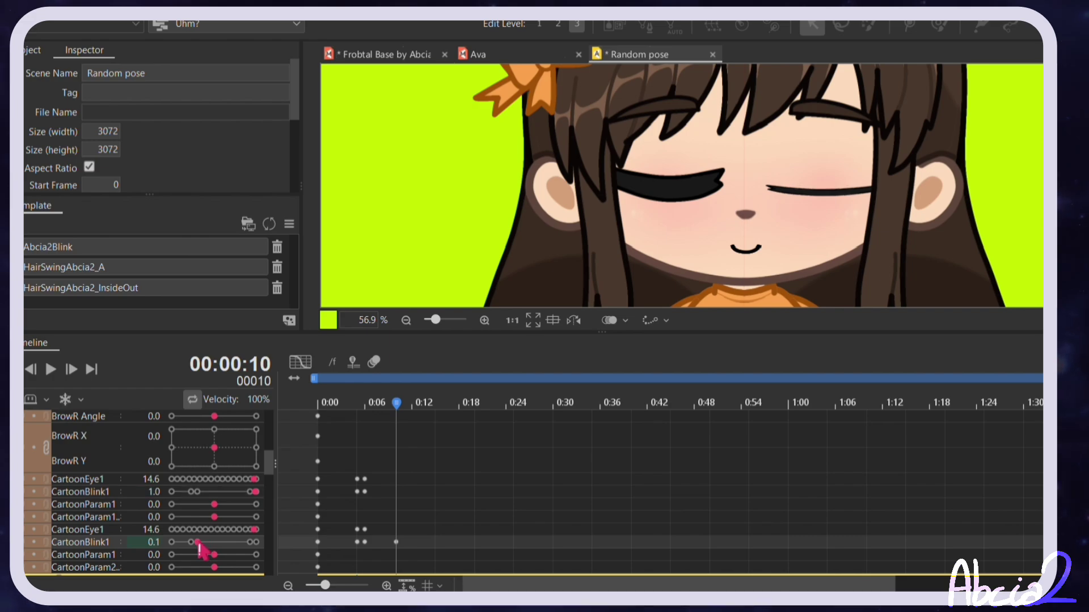
pyautogui.click(193, 492)
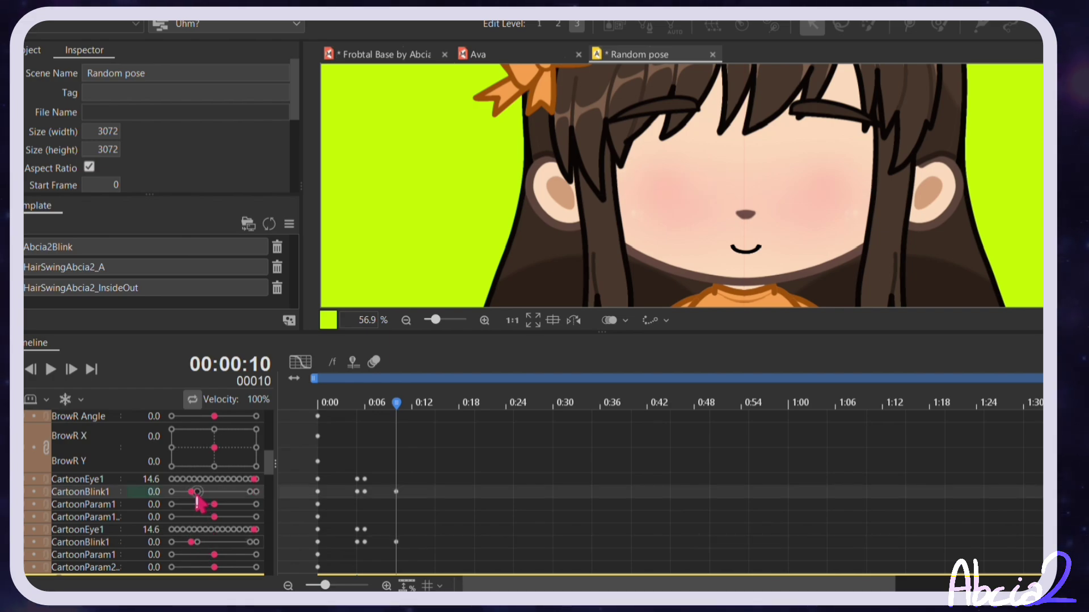
pyautogui.click(256, 479)
pyautogui.click(256, 529)
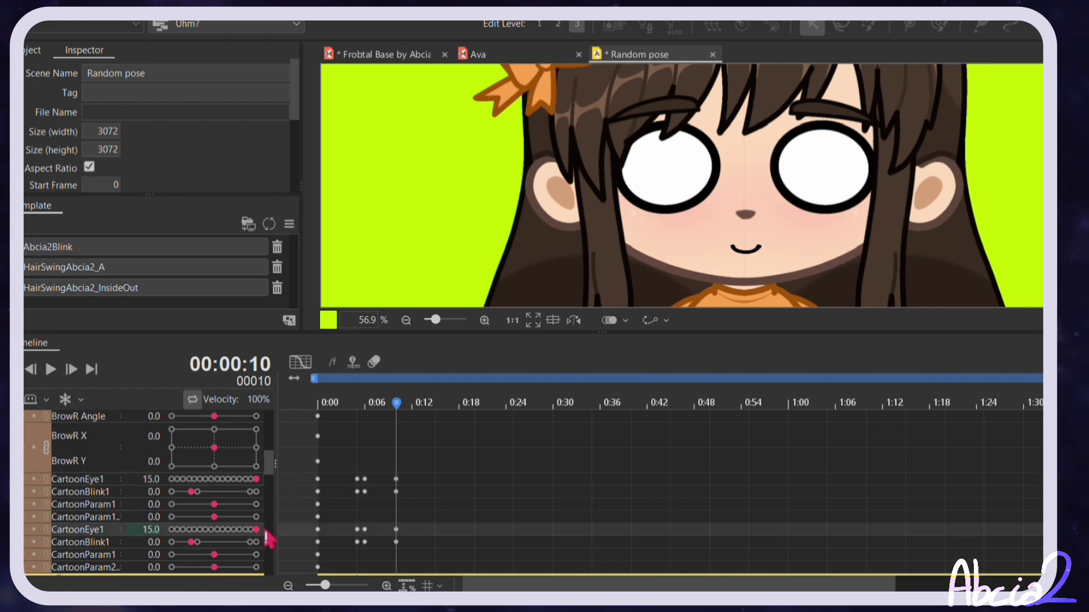
# Step: Delete the Live2D Parameters keyframes at the end of the Ava track, on frame 174
pyautogui.moveTo(399, 409); pyautogui.dragTo(1043, 410)
pyautogui.scroll(5, 1035, 484)
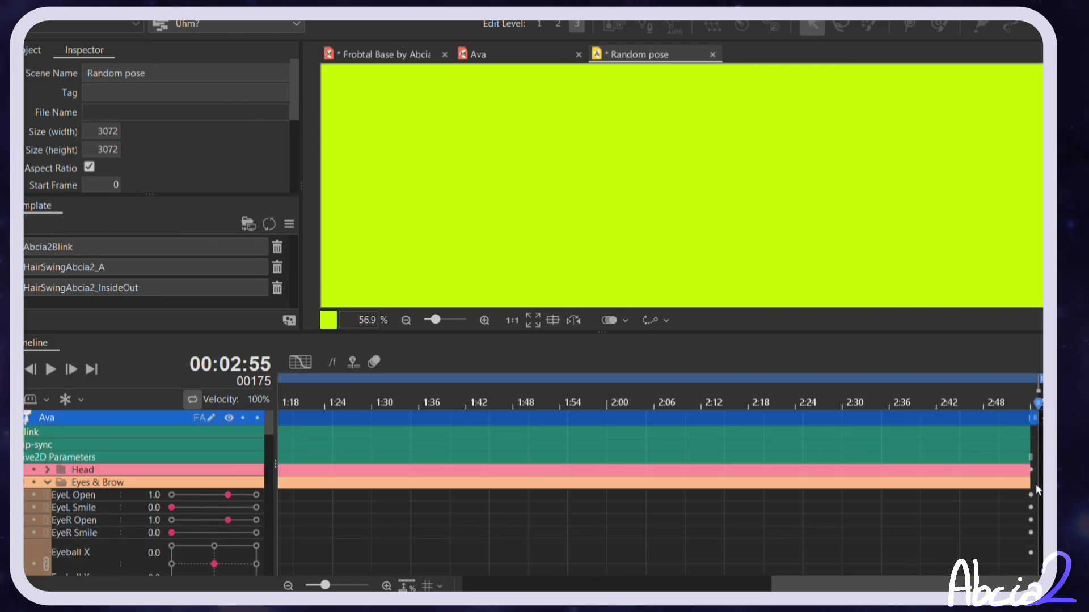
pyautogui.click(1031, 405)
pyautogui.click(1030, 458)
pyautogui.press('Delete')
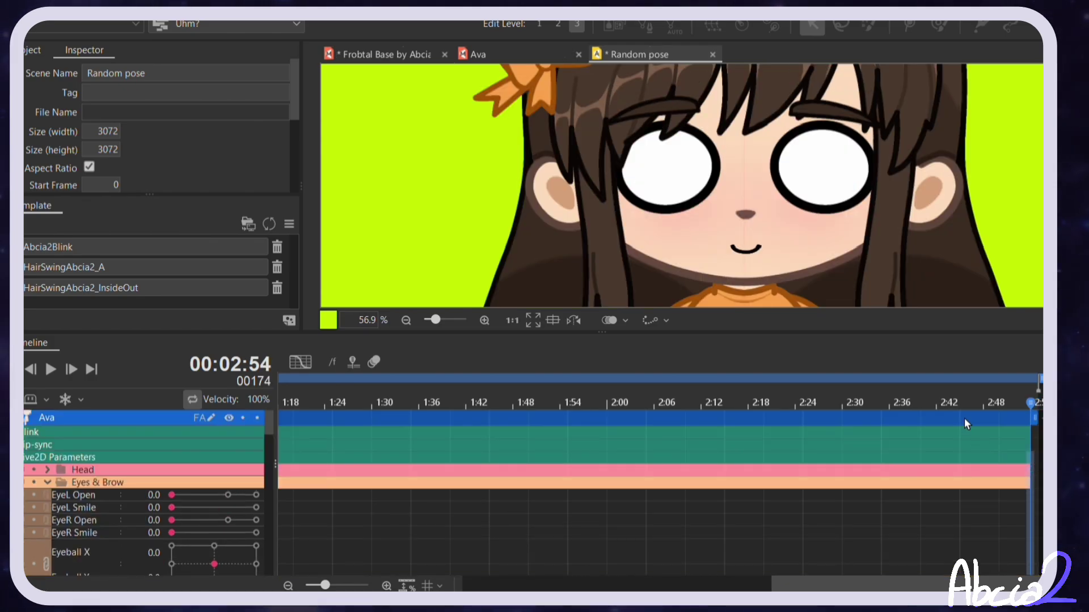
# Step: Play the Random pose scene from its first frame to review the switch from normal to cartoon eyes
pyautogui.moveTo(959, 408); pyautogui.dragTo(24, 410)
pyautogui.press('space')
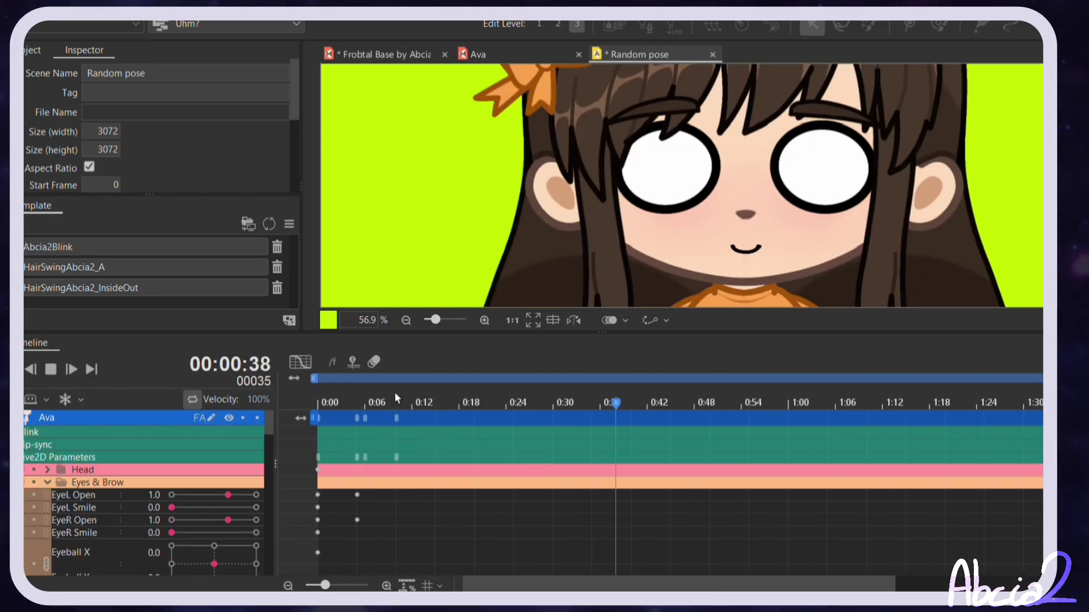
pyautogui.moveTo(393, 397); pyautogui.dragTo(313, 401)
pyautogui.press('space')
pyautogui.press('space')
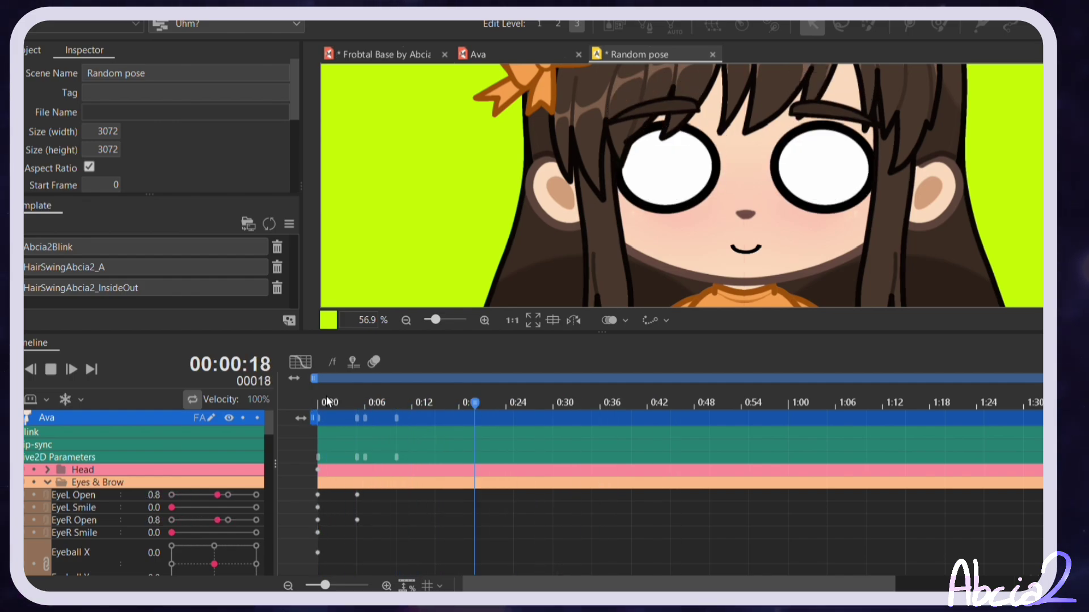
pyautogui.press('space')
# Step: Move the frame 10 keyframes of both CartoonEye1 and both CartoonBlink1 parameters to frame 14
pyautogui.scroll(-5, 384, 444)
pyautogui.scroll(-3, 385, 449)
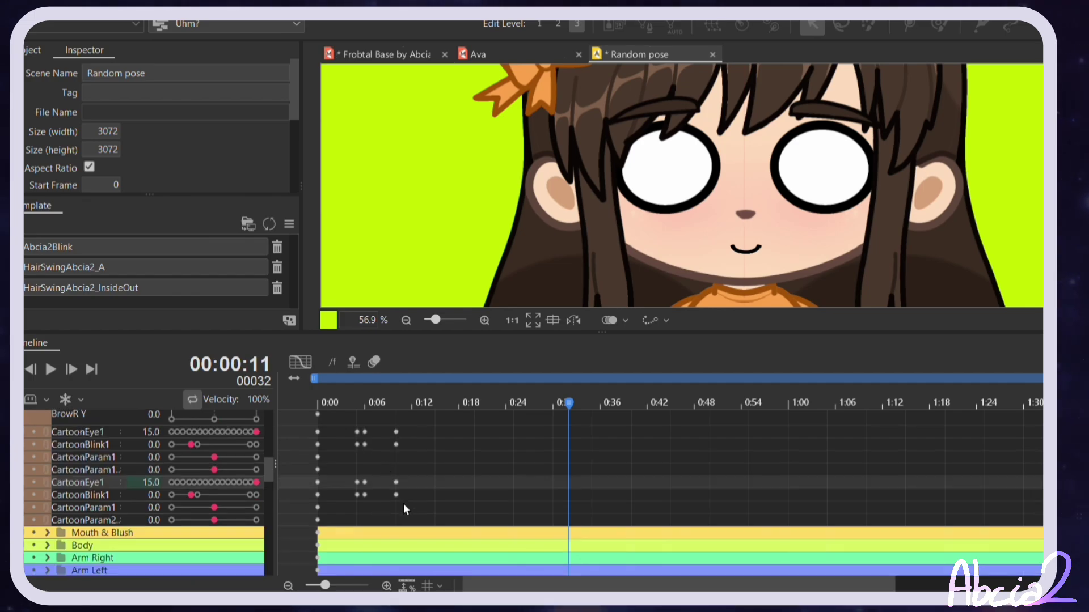
pyautogui.moveTo(404, 501); pyautogui.dragTo(431, 448)
# Step: On frame 9, key both CartoonBlink1 parameters at 1.0
pyautogui.moveTo(379, 403)
pyautogui.mouseDown()
pyautogui.moveTo(370, 404)
pyautogui.moveTo(388, 406)
pyautogui.mouseUp()
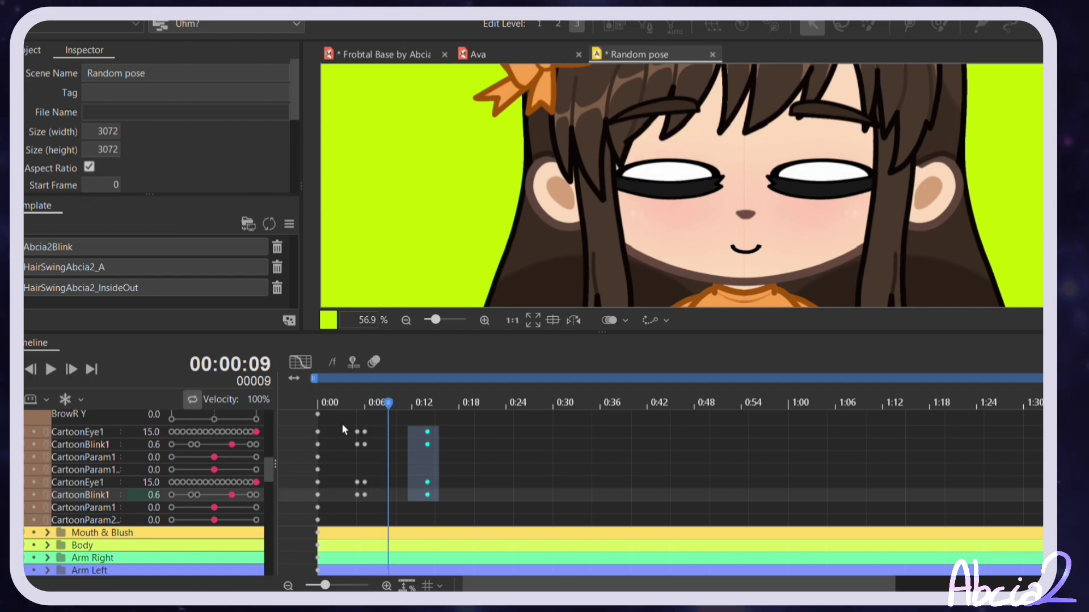
pyautogui.click(255, 495)
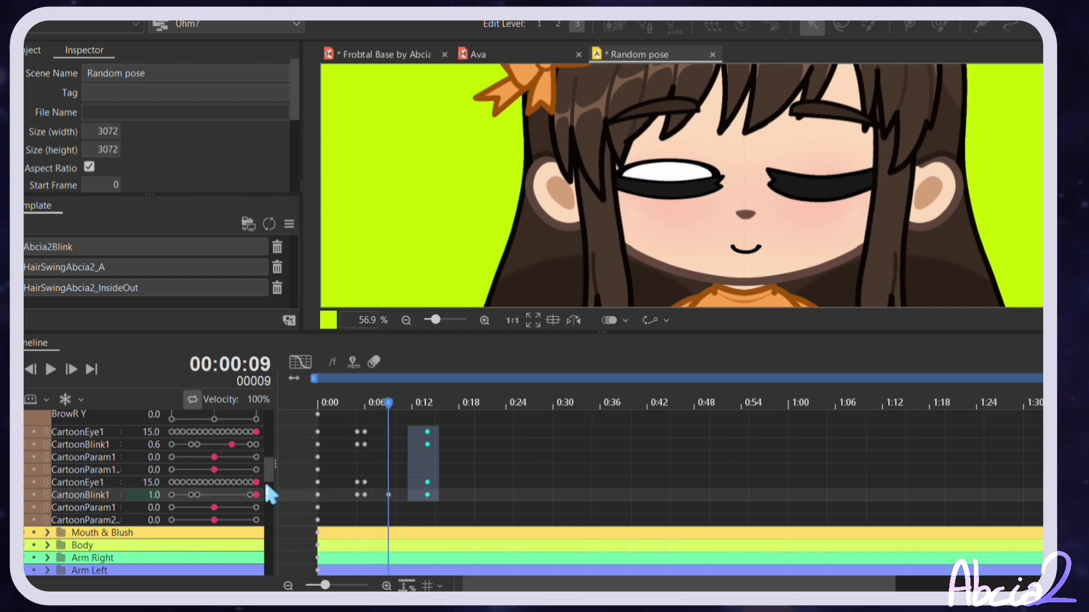
pyautogui.click(256, 444)
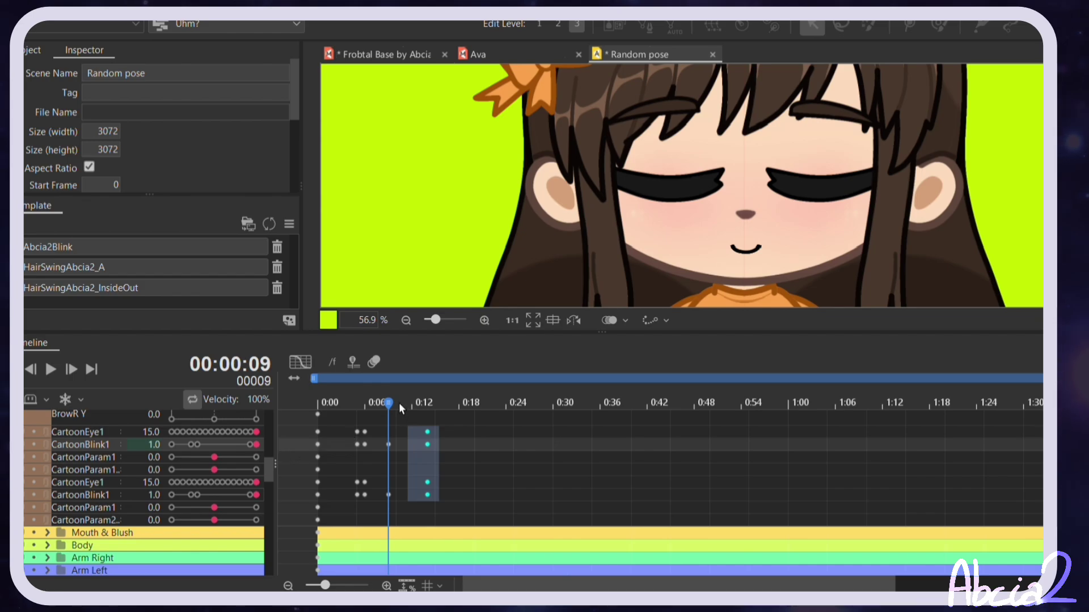
# Step: Replay the scene from the start to check the retimed blink into the cartoon eyes
pyautogui.moveTo(392, 404); pyautogui.dragTo(283, 407)
pyautogui.press('space')
pyautogui.press('space')
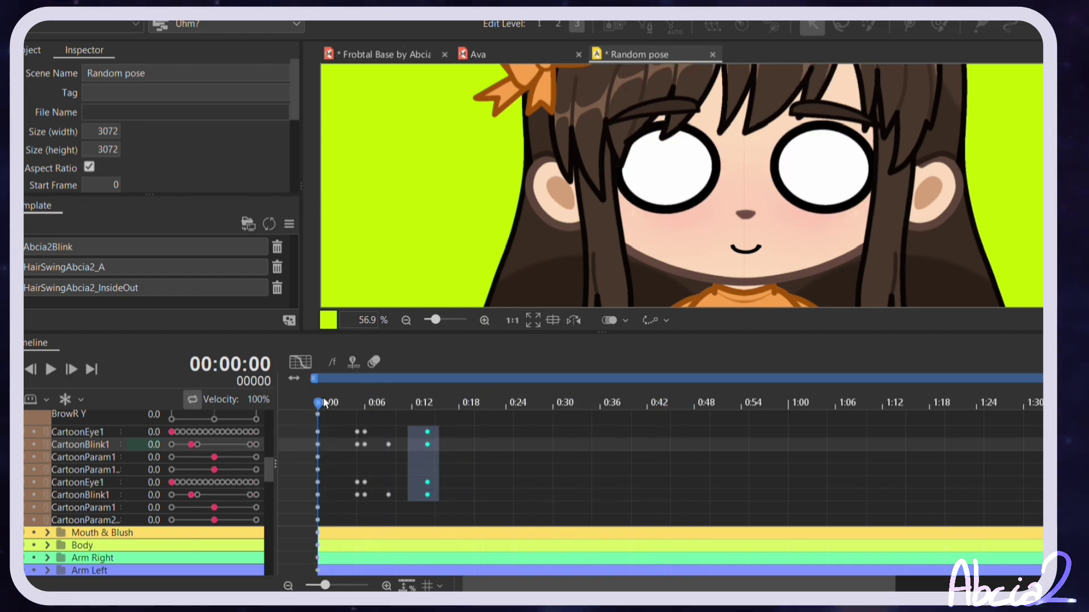
pyautogui.press('space')
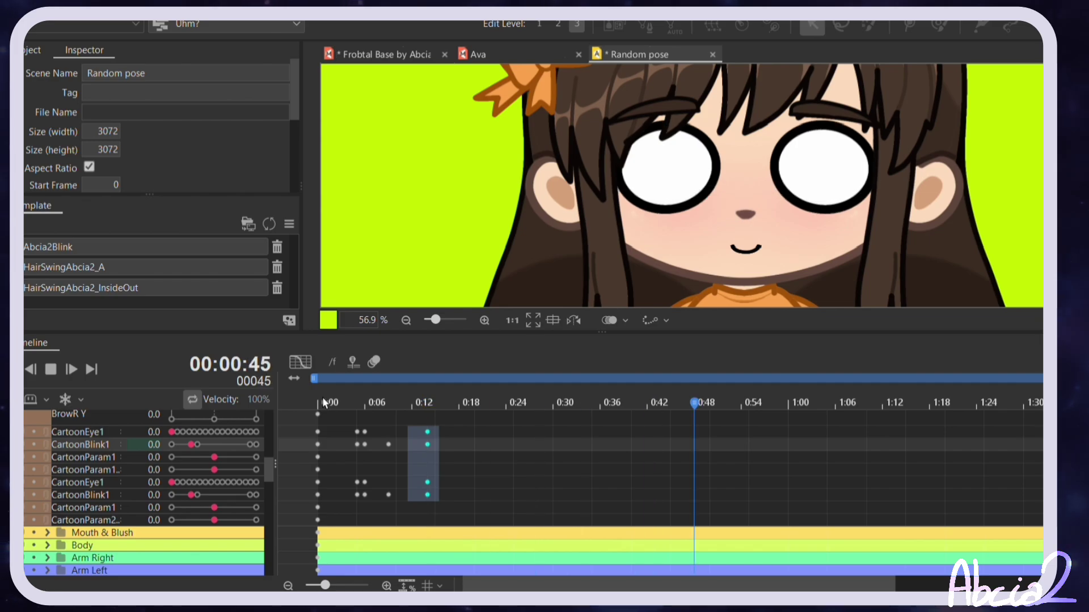
pyautogui.click(326, 403)
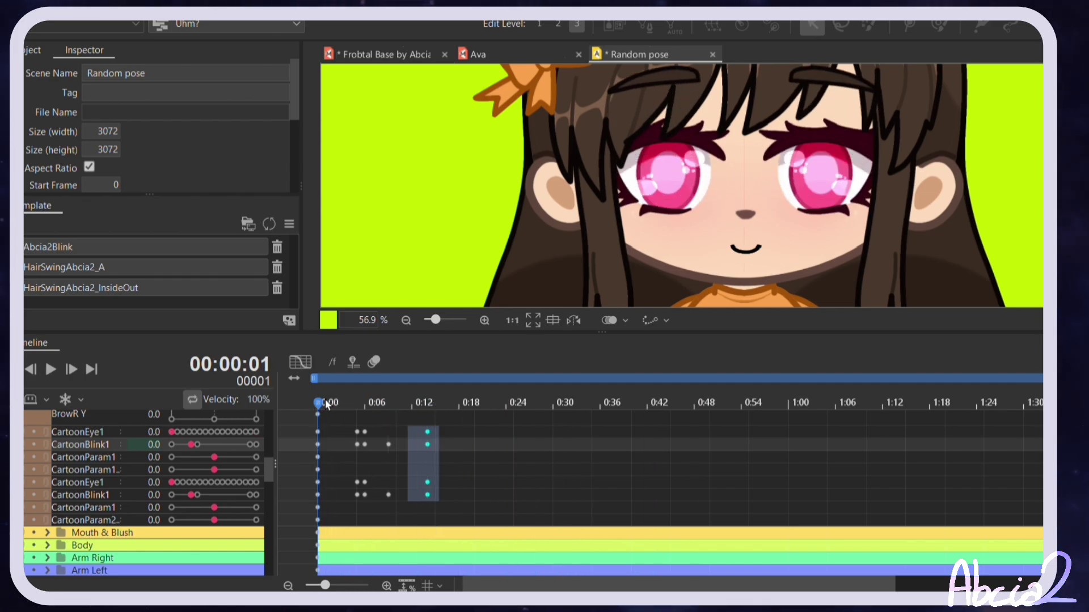
pyautogui.moveTo(326, 403); pyautogui.dragTo(349, 429)
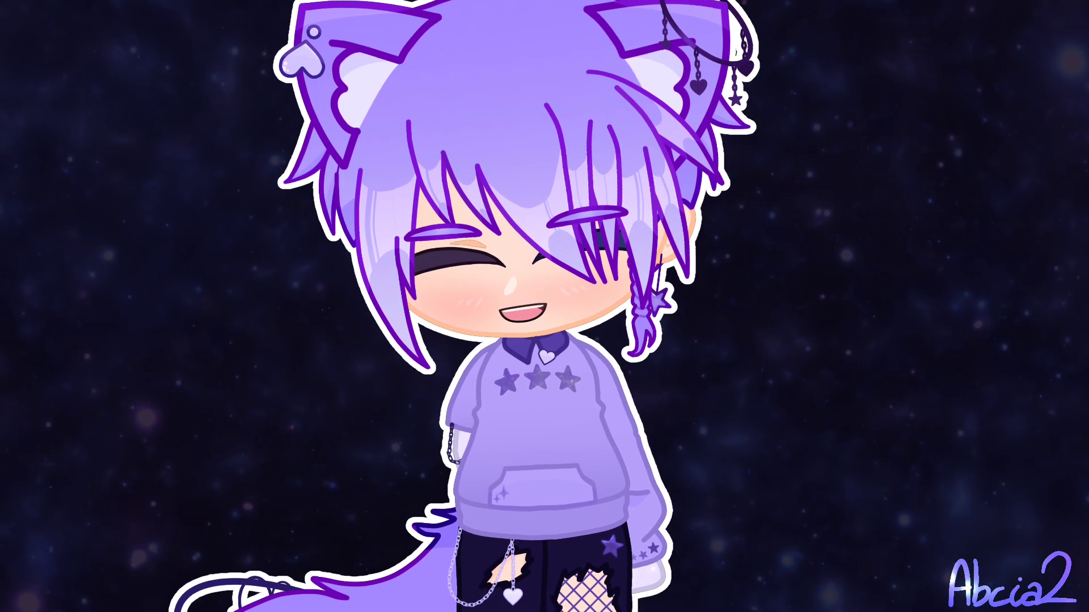